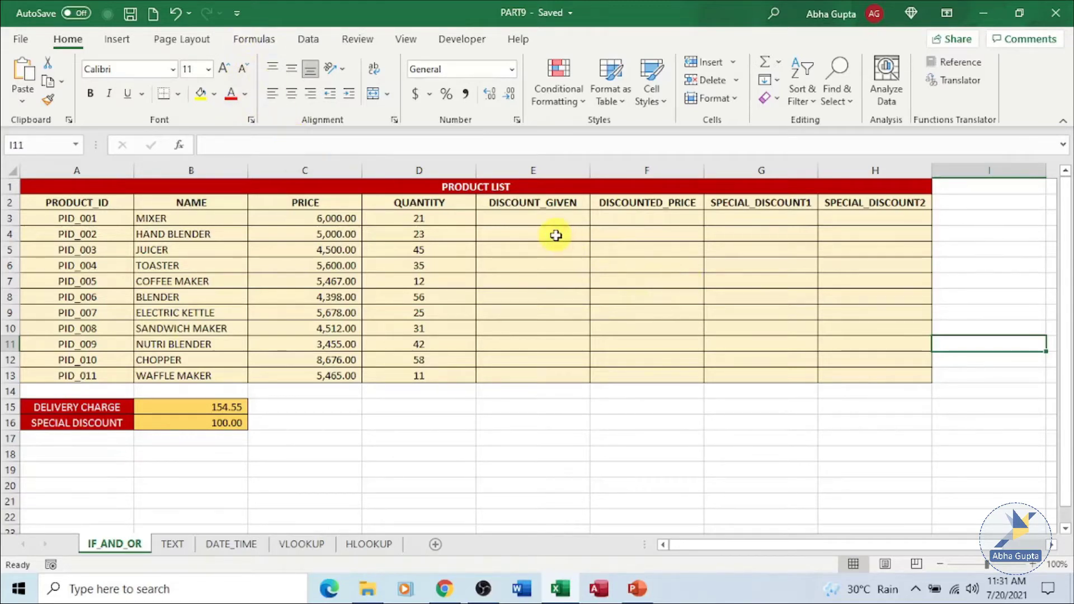
# Enter the formula =IF(C3>5000,"YES","NO") in cell E3 under DISCOUNT_GIVEN
pyautogui.click(258, 48)
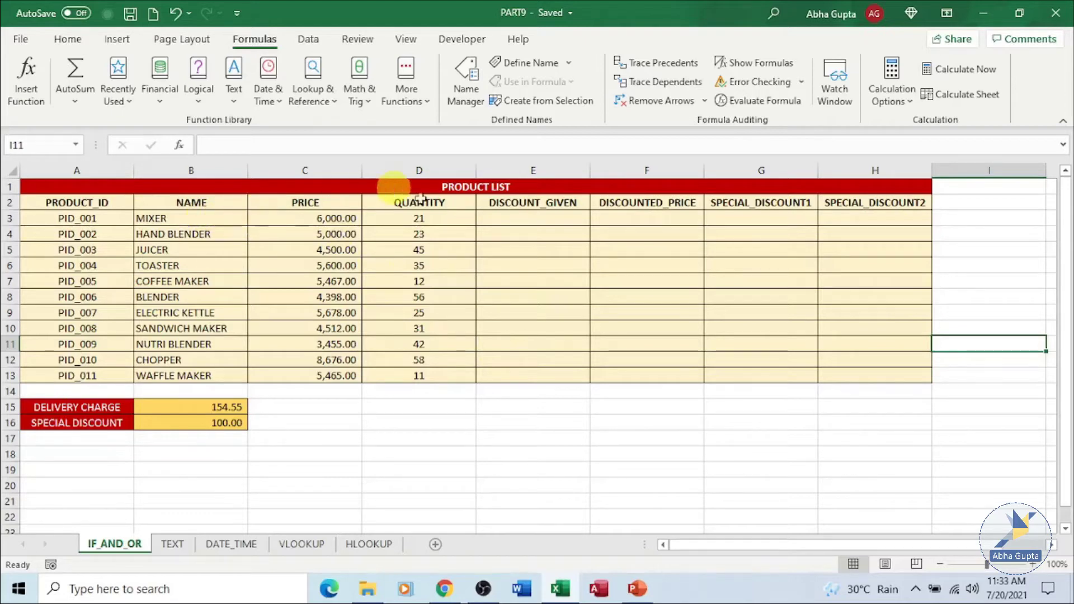
pyautogui.click(535, 218)
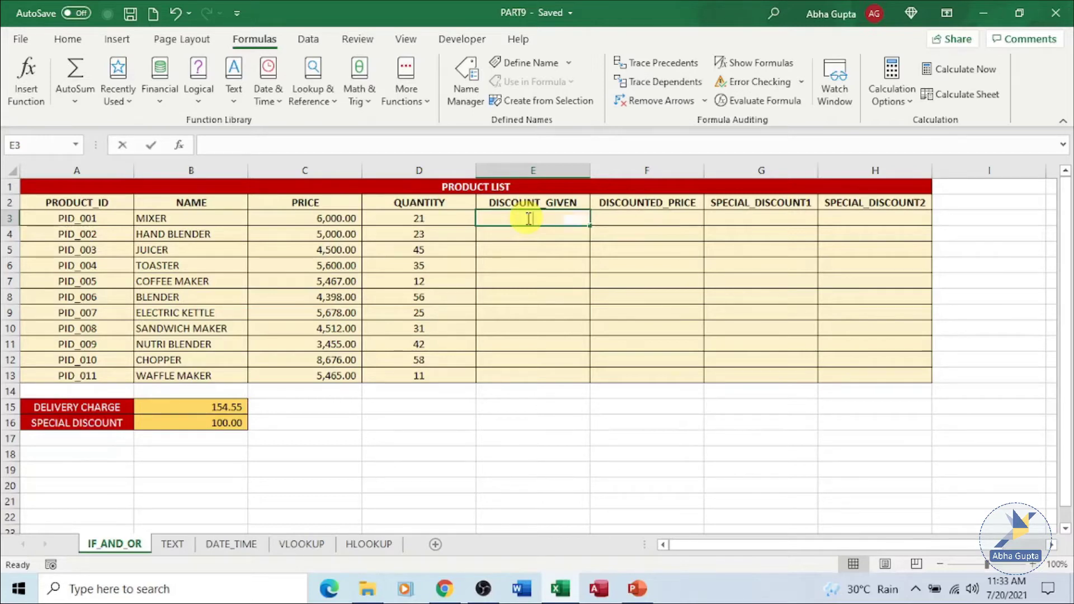
pyautogui.write('=')
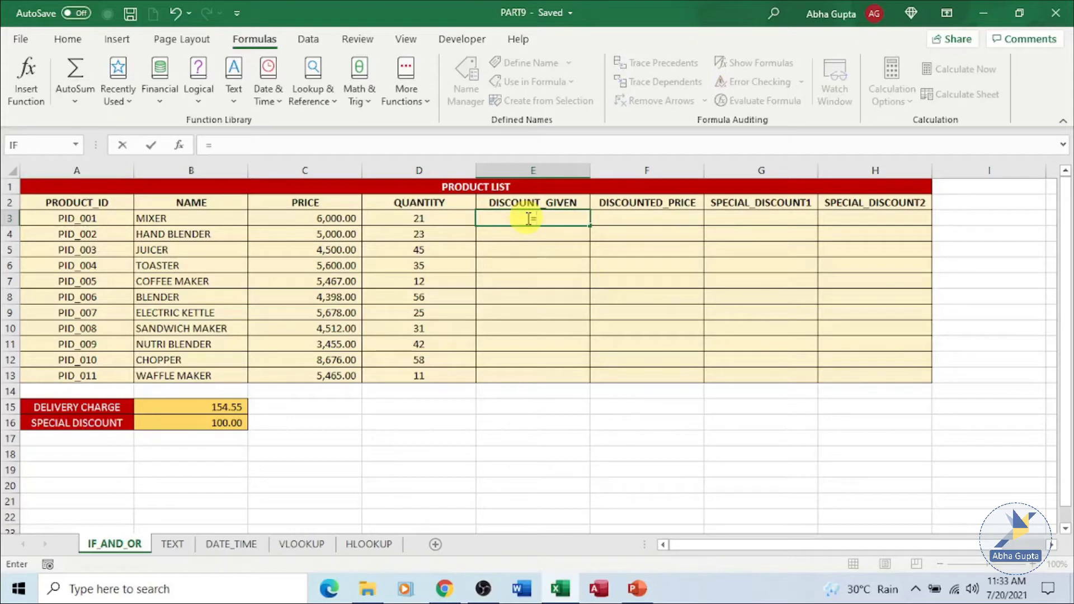
pyautogui.write('IF')
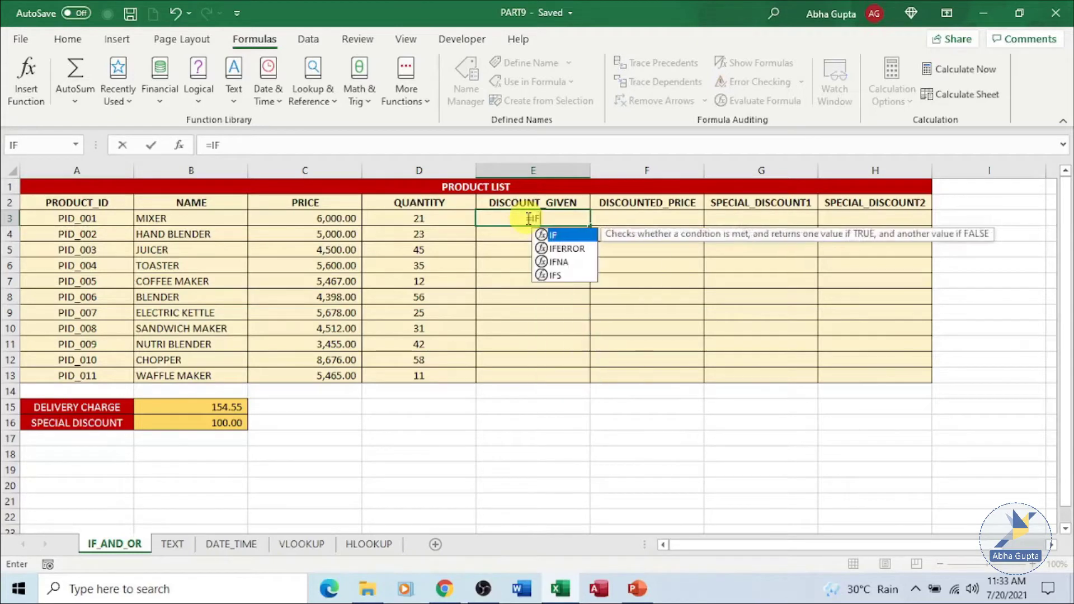
pyautogui.write('(')
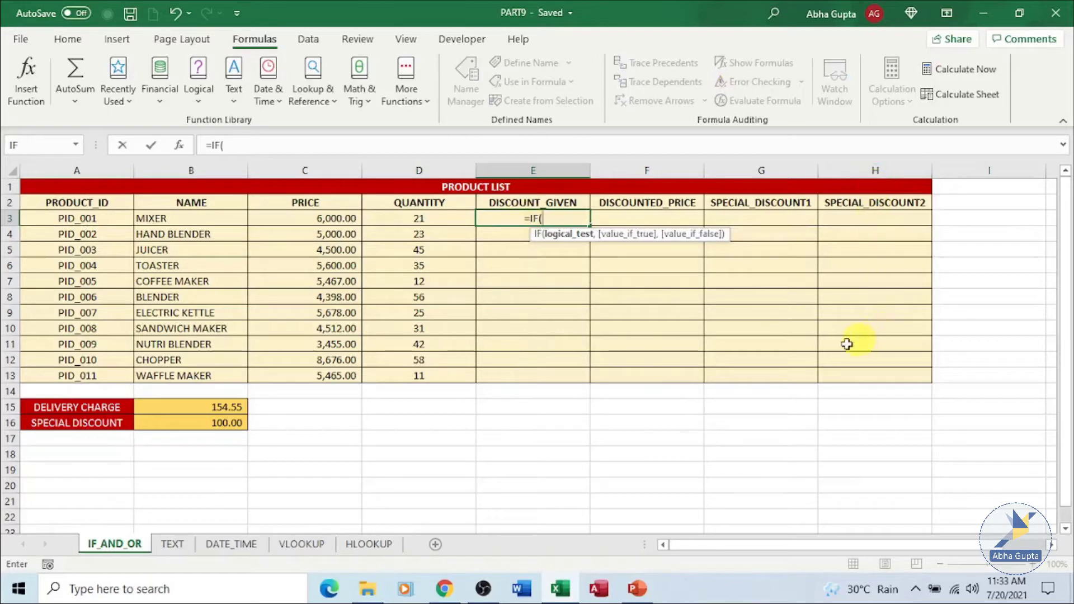
pyautogui.click(314, 220)
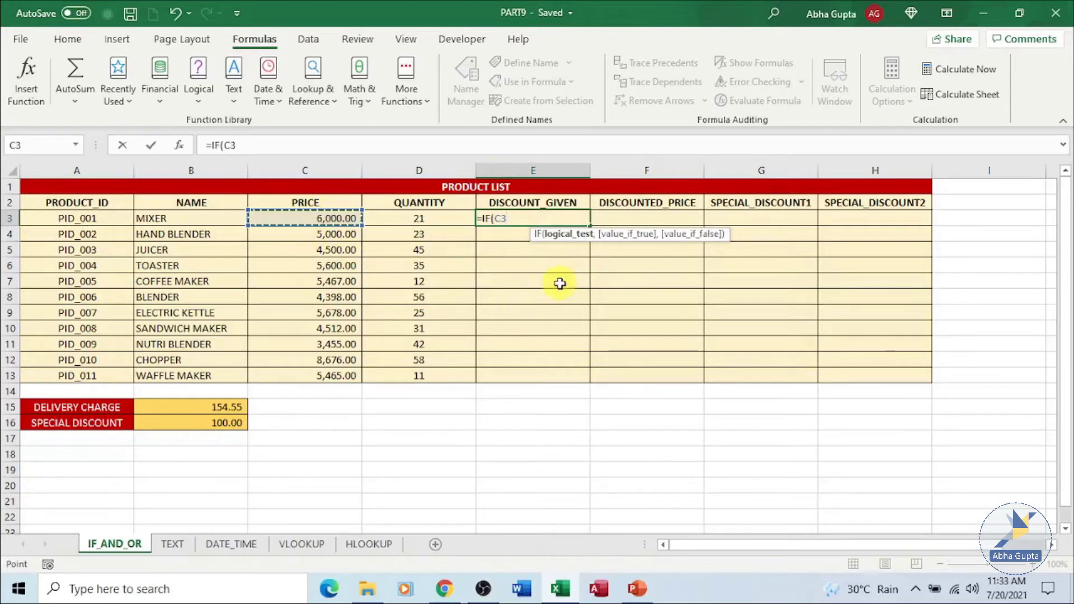
pyautogui.write('>')
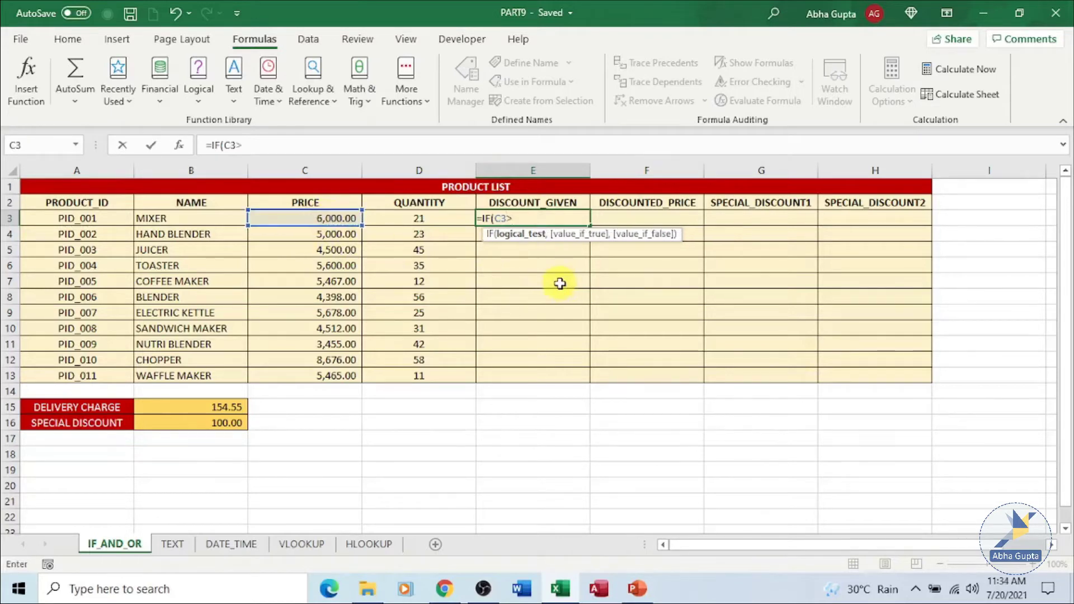
pyautogui.write('5000')
pyautogui.write(',')
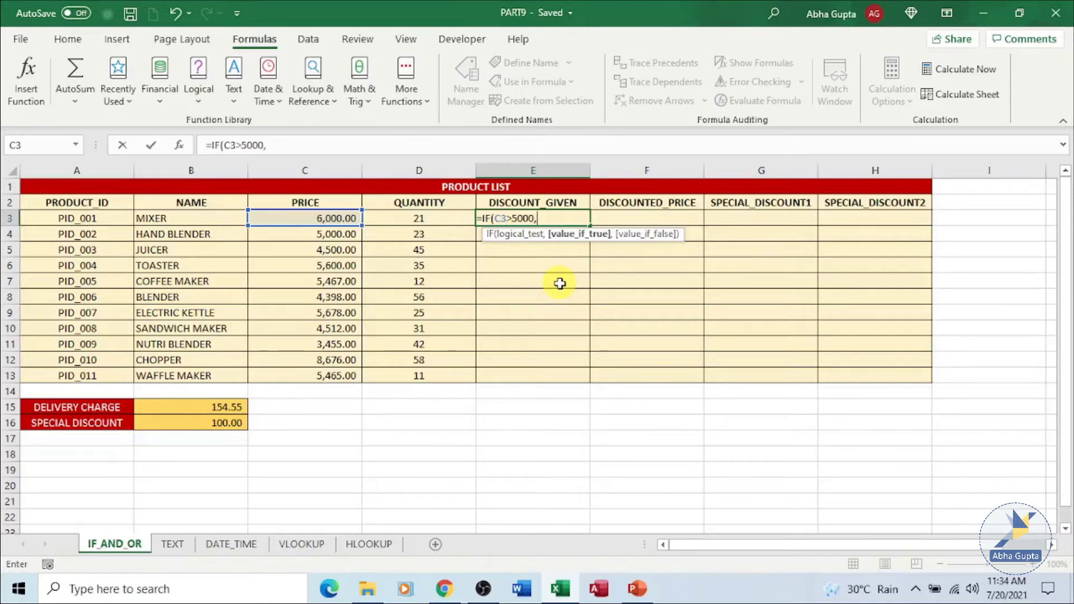
pyautogui.write('"YES",')
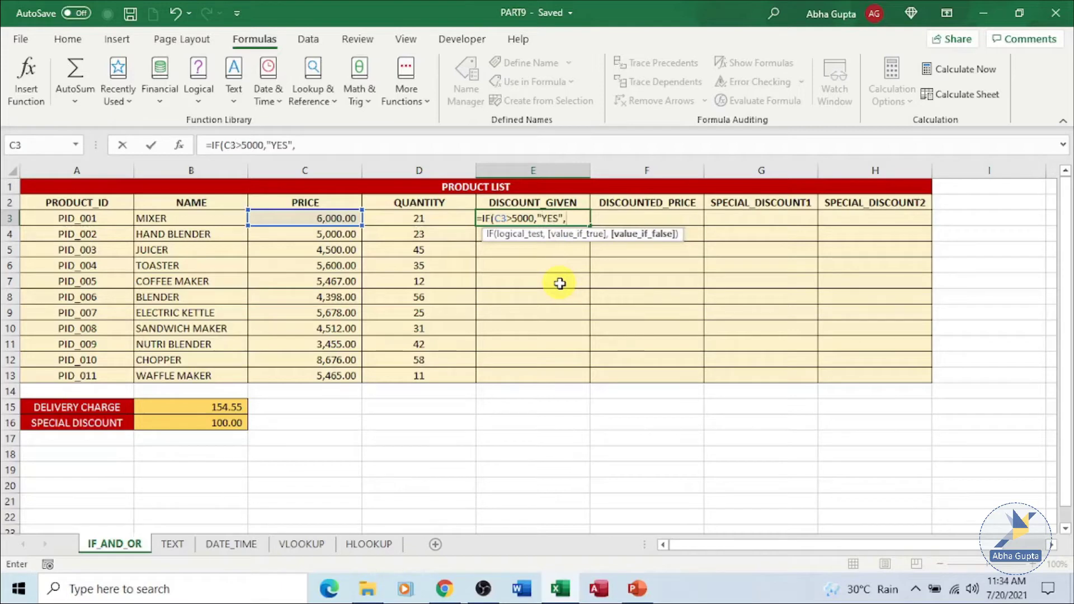
pyautogui.write('"NO"')
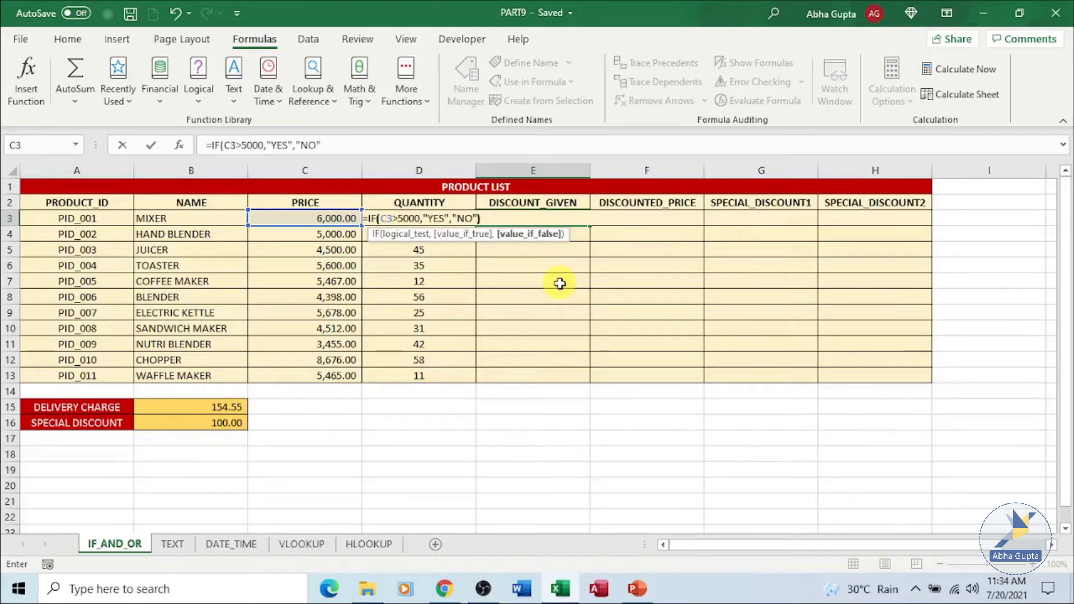
pyautogui.write(')')
pyautogui.press('Return')
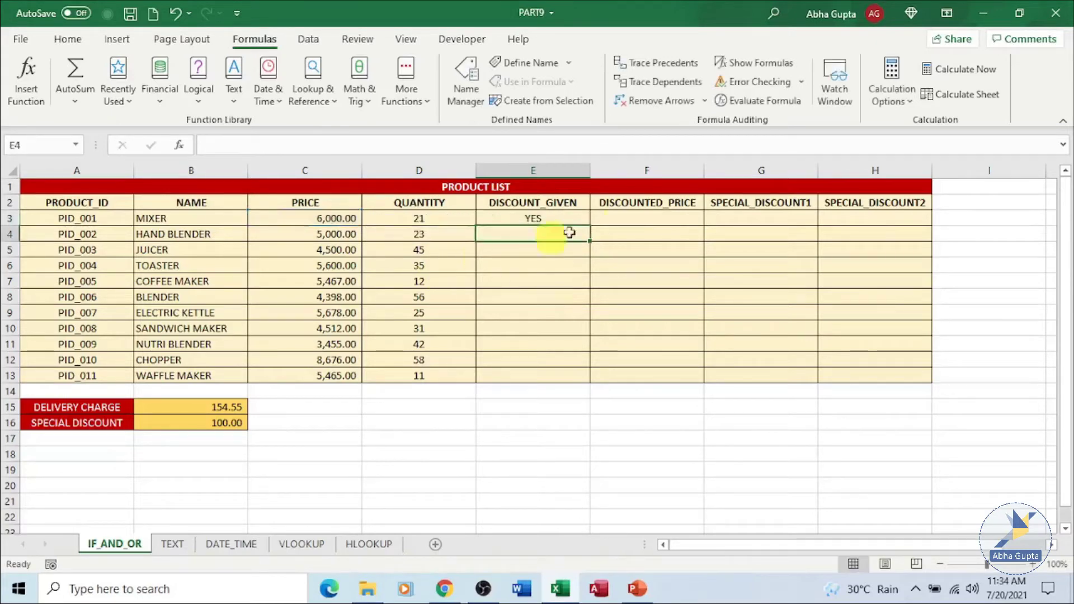
# Fill the discount formula from E3 down through E13 and inspect the copied formula in E4
pyautogui.click(580, 219)
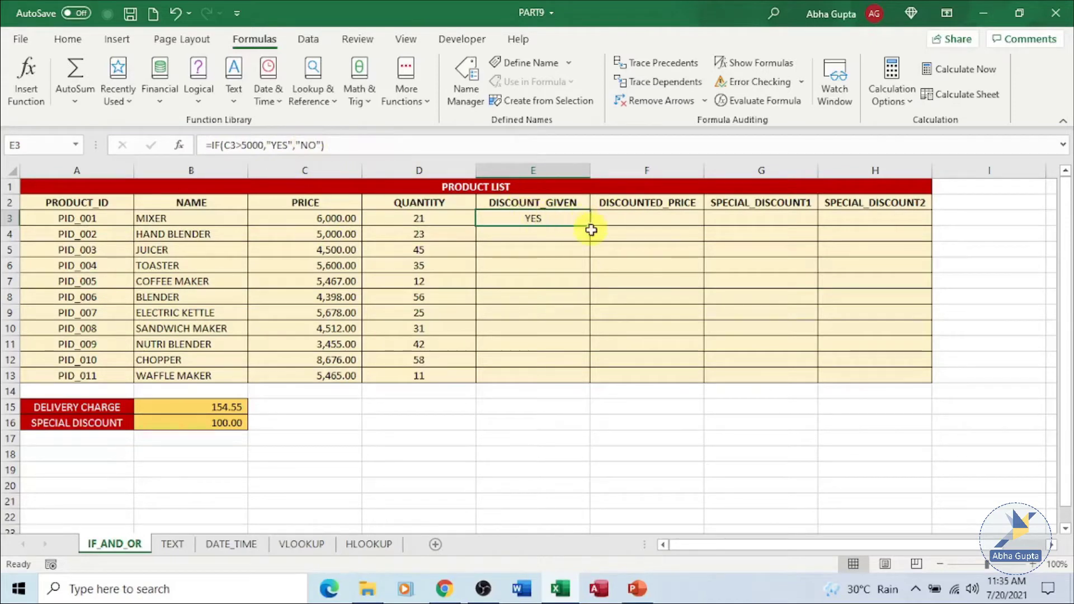
pyautogui.moveTo(592, 223); pyautogui.dragTo(592, 379)
pyautogui.click(605, 282)
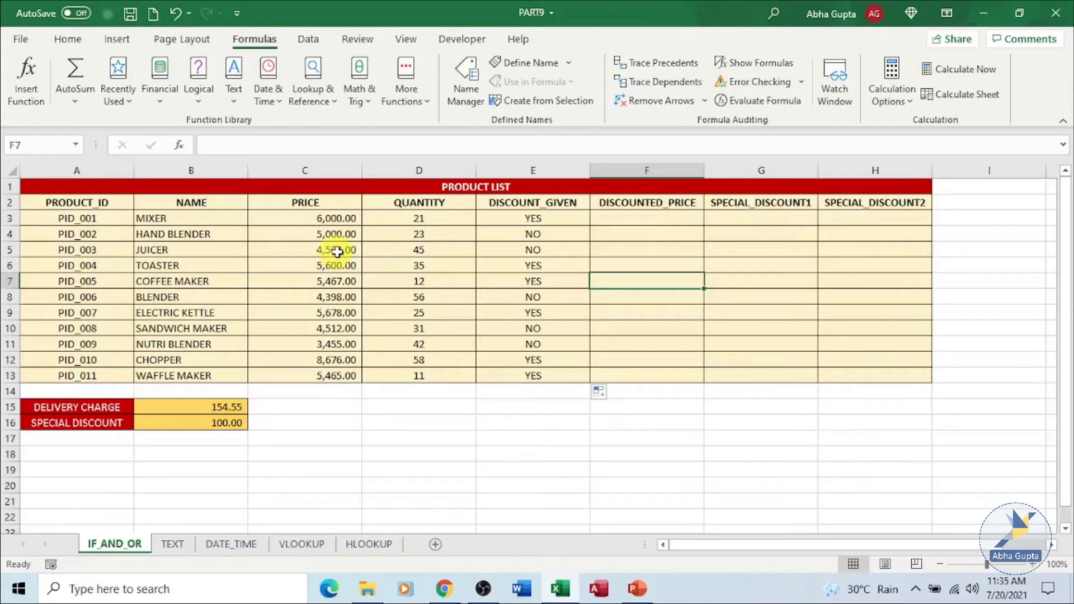
pyautogui.click(498, 237)
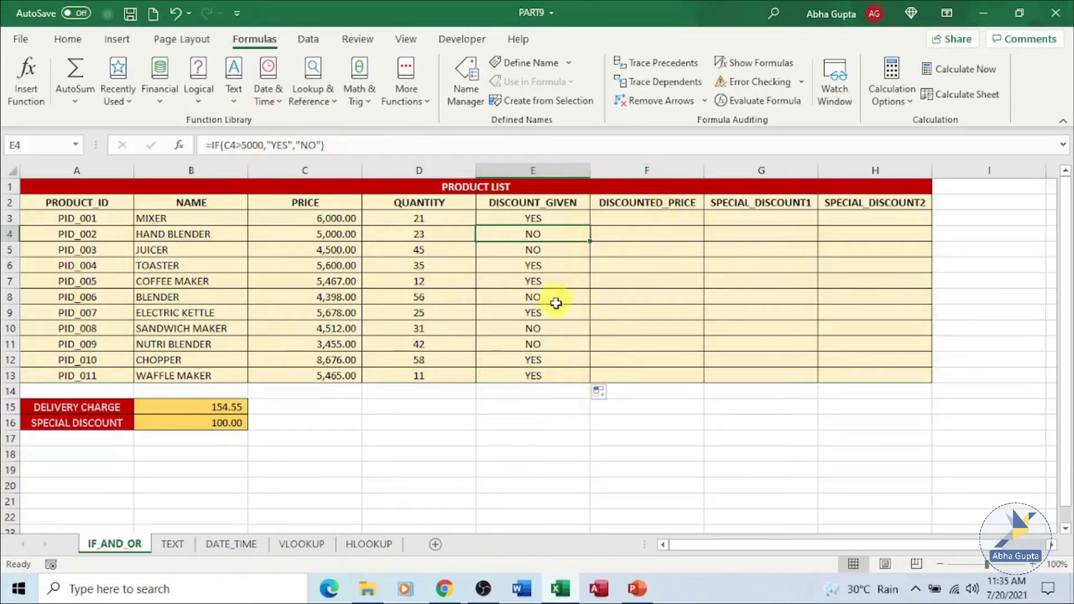
# Enter the formula =IF(E3="YES",C3-500,C3) in cell F3 under DISCOUNTED_PRICE
pyautogui.click(621, 217)
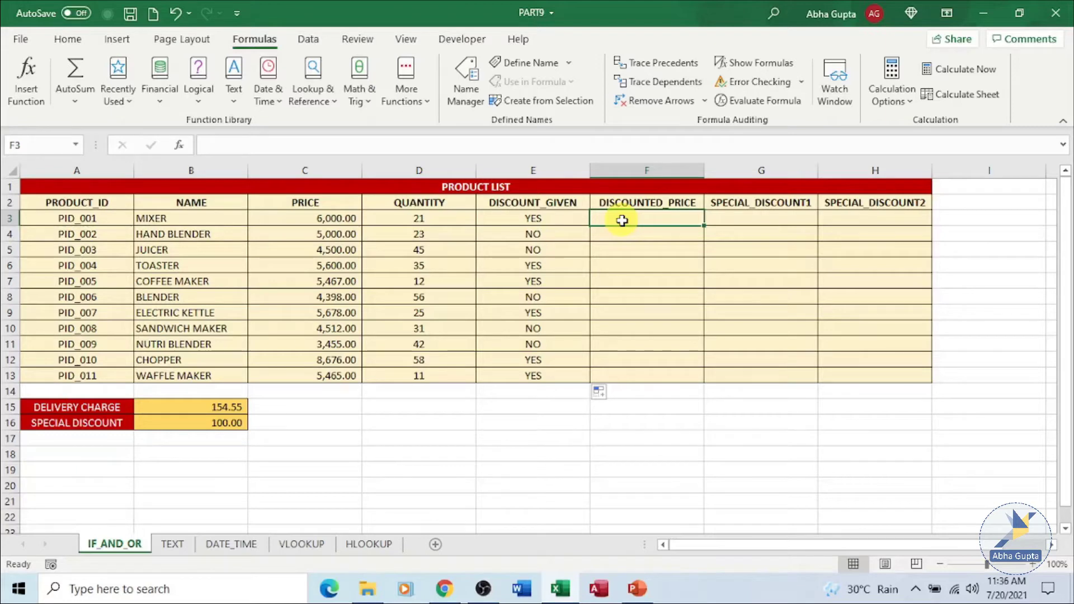
pyautogui.write('=I')
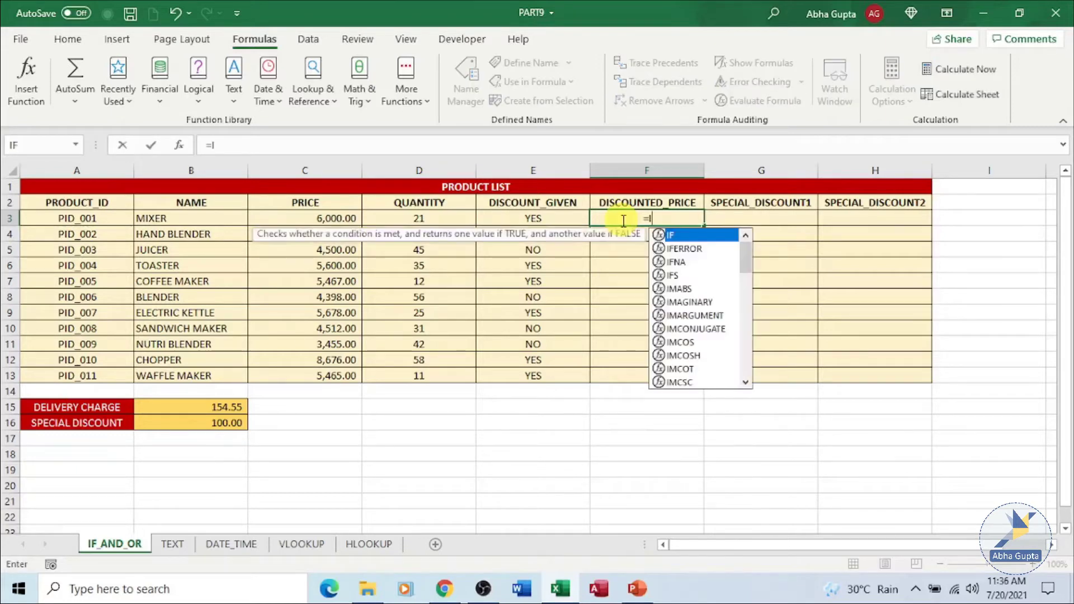
pyautogui.write('F(')
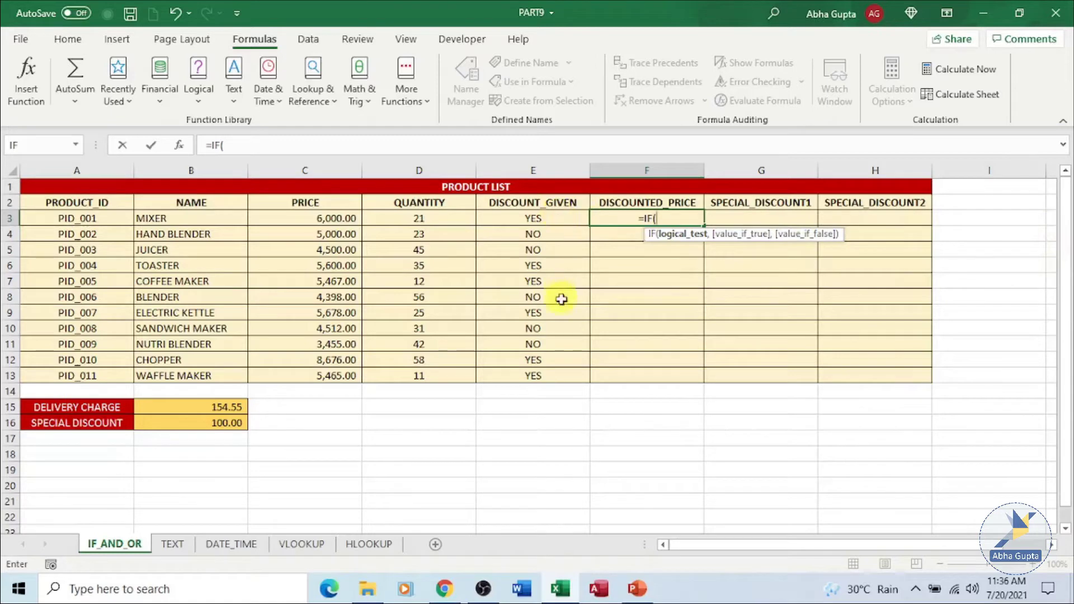
pyautogui.click(558, 217)
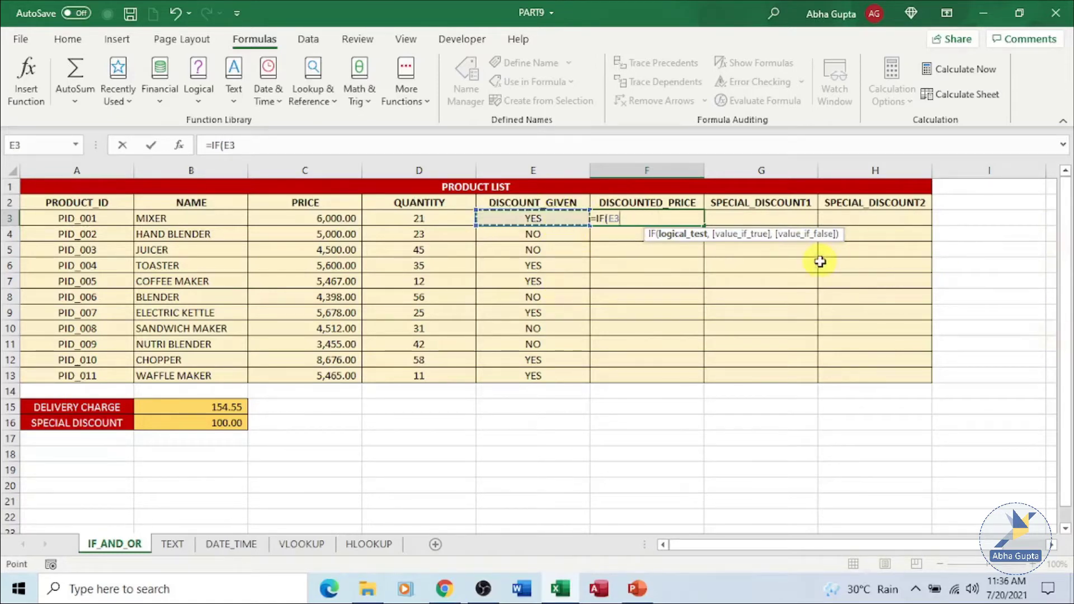
pyautogui.write('=')
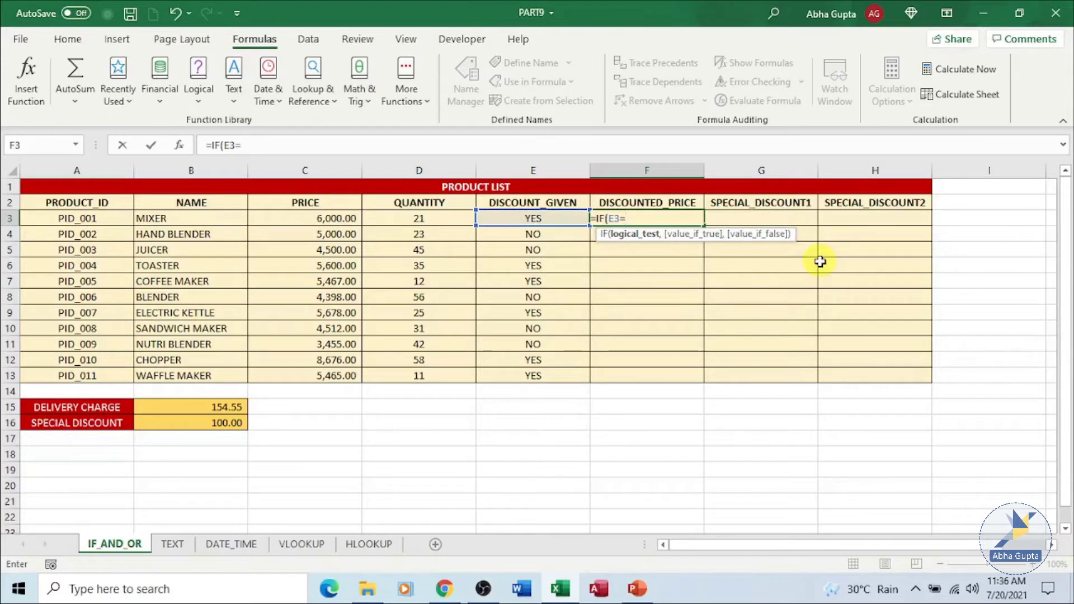
pyautogui.write('"YES",')
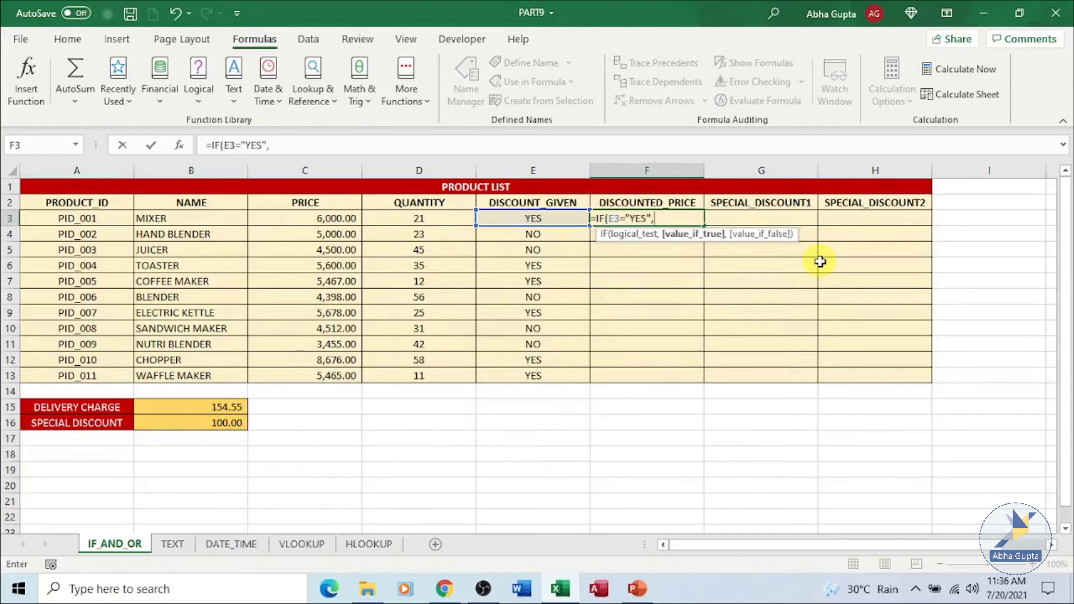
pyautogui.write('C3-500')
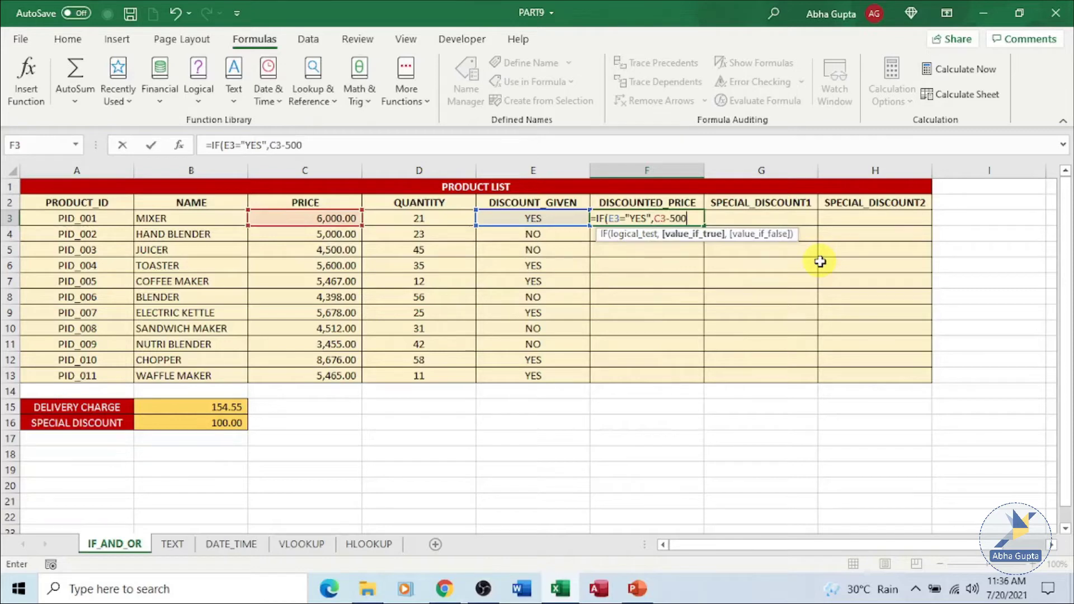
pyautogui.write(',')
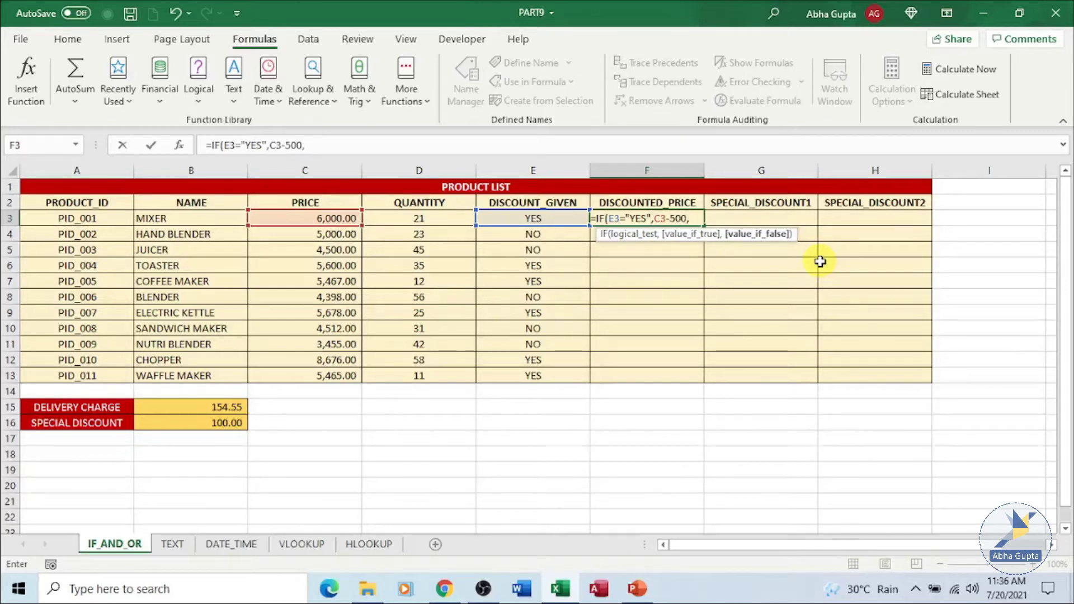
pyautogui.write('C3')
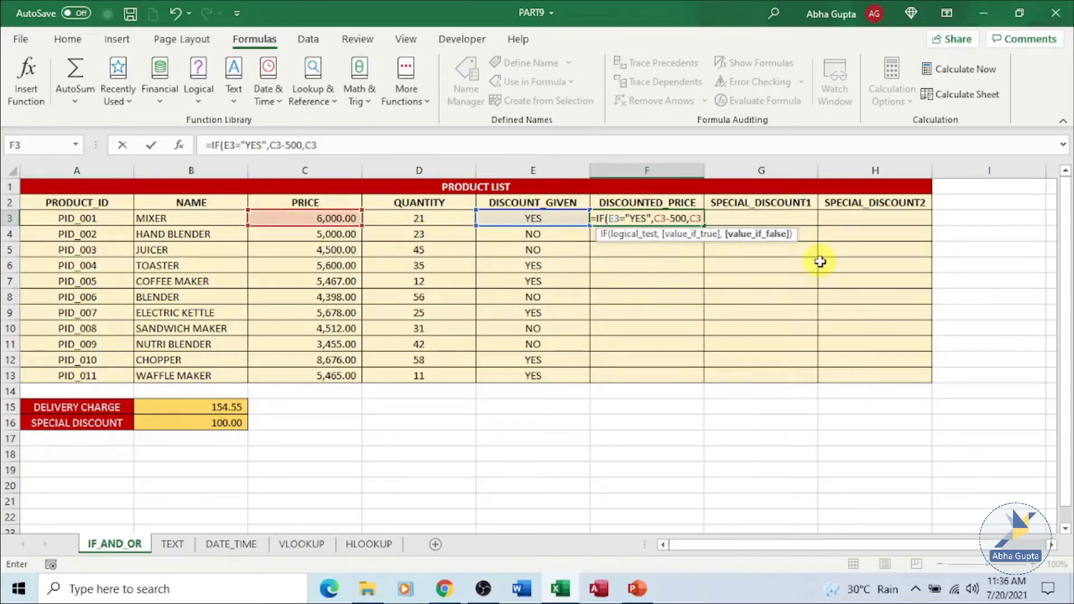
pyautogui.write(')')
pyautogui.press('Return')
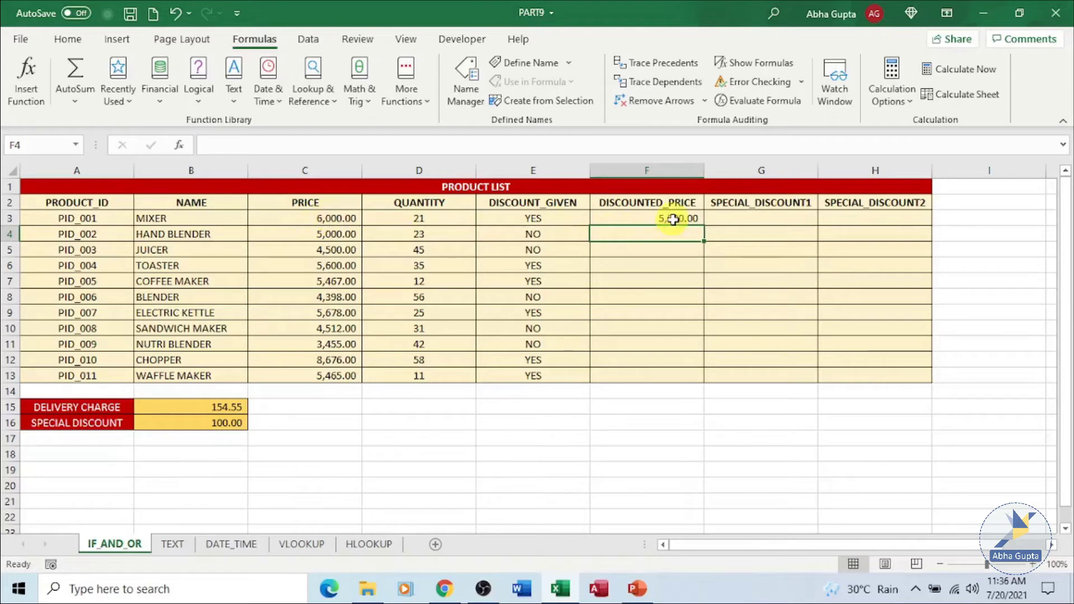
# Fill the discounted price formula from F3 down through F5 and inspect the copied formula in F4
pyautogui.click(690, 218)
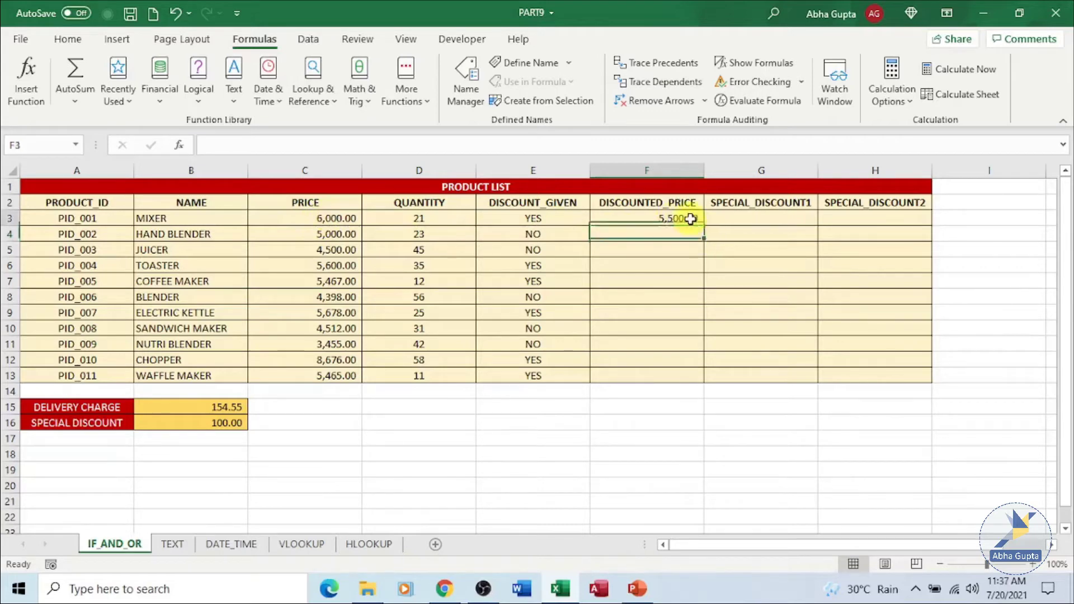
pyautogui.moveTo(704, 226); pyautogui.dragTo(701, 256)
pyautogui.click(686, 282)
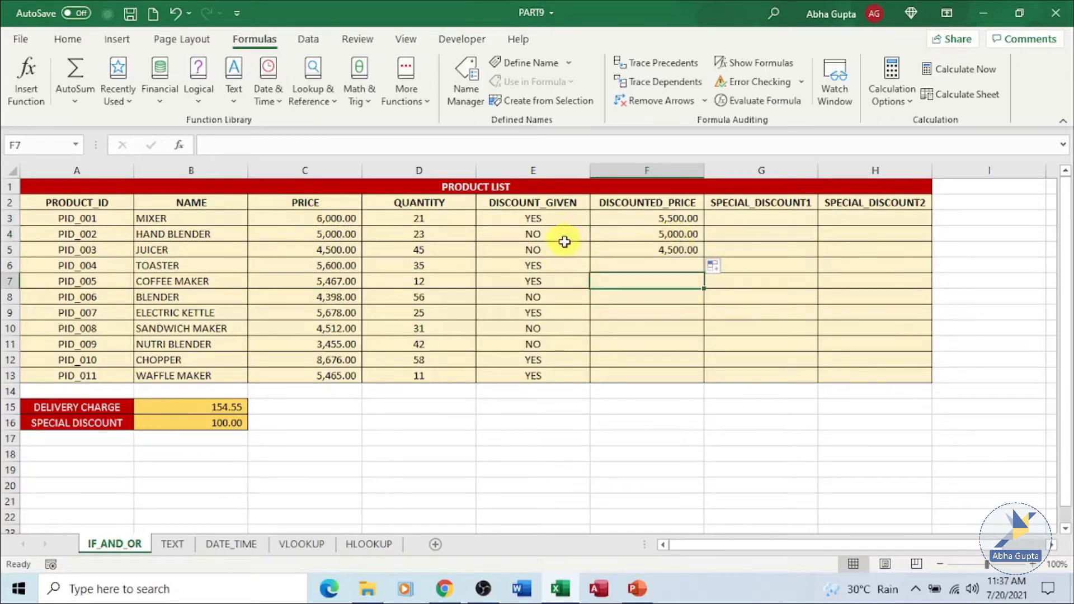
pyautogui.click(664, 231)
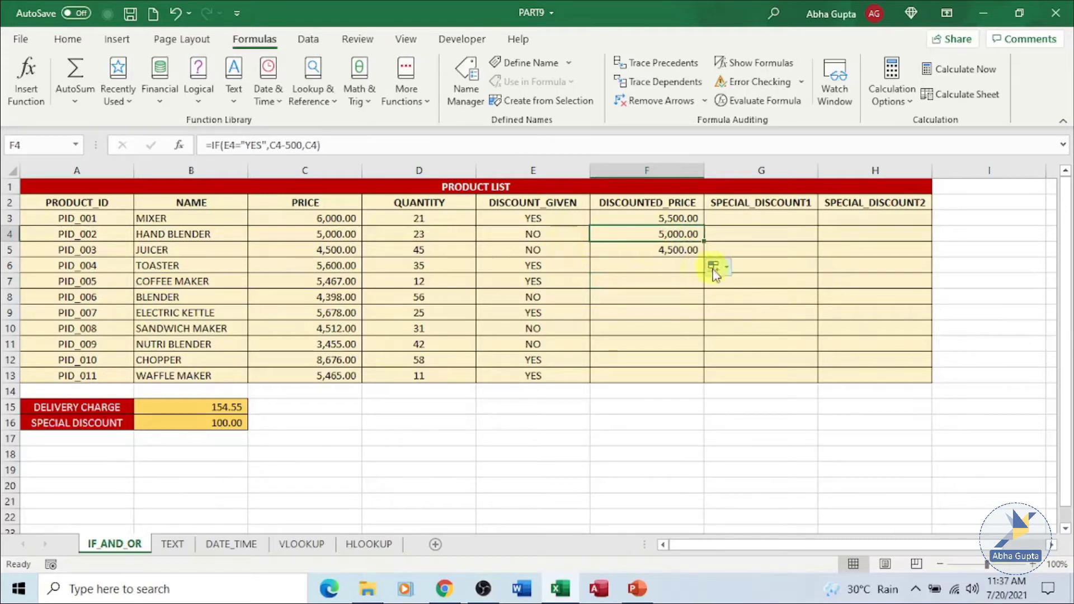
# Fill the F3 formula down through F6 and inspect the TOASTER row's formulas in E6 and F6
pyautogui.click(678, 219)
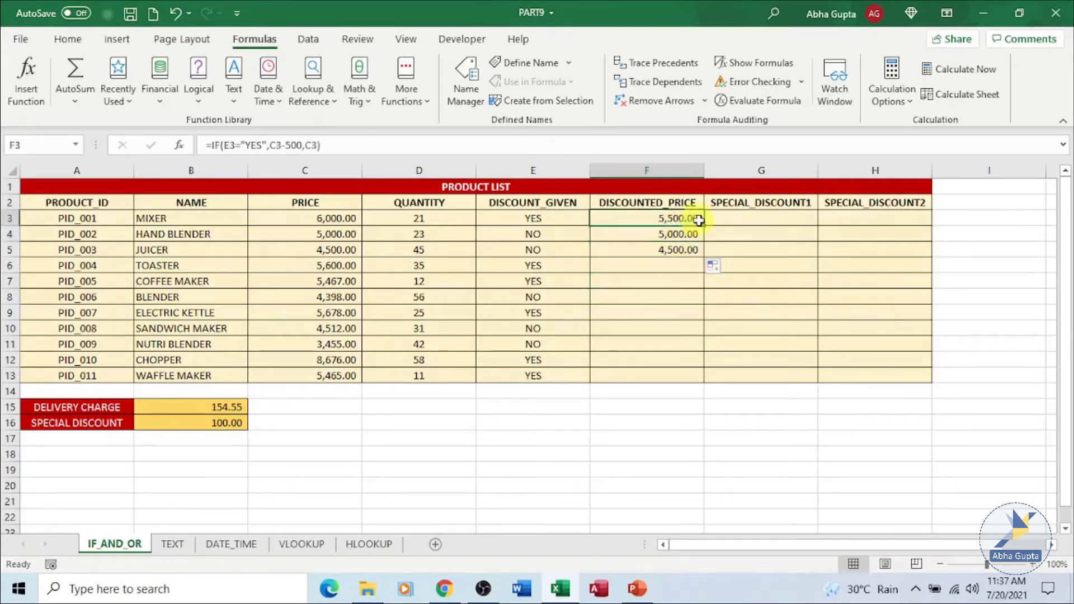
pyautogui.moveTo(706, 227); pyautogui.dragTo(697, 276)
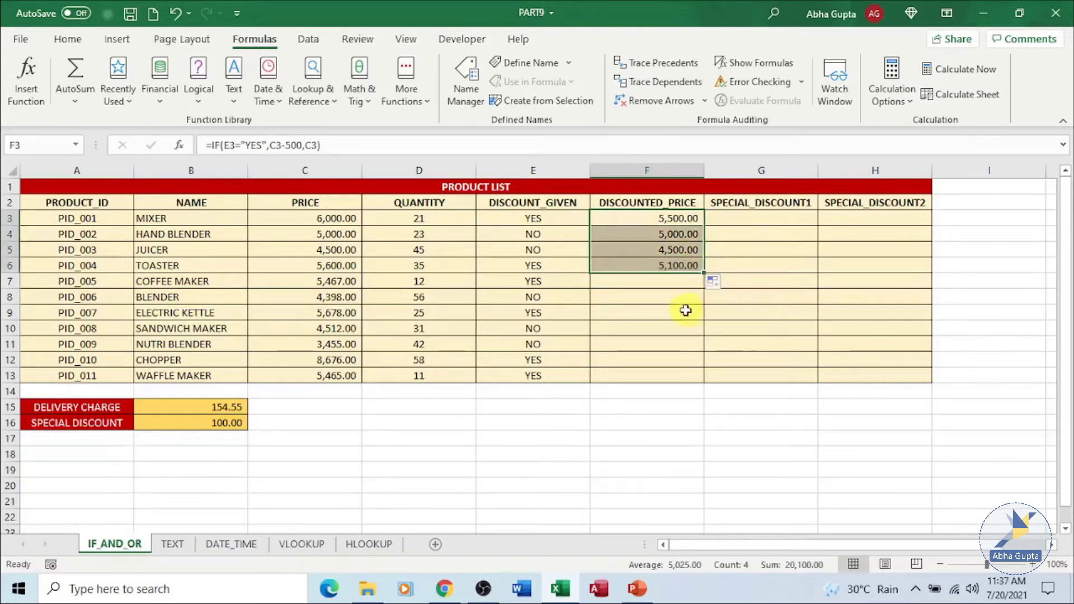
pyautogui.click(670, 288)
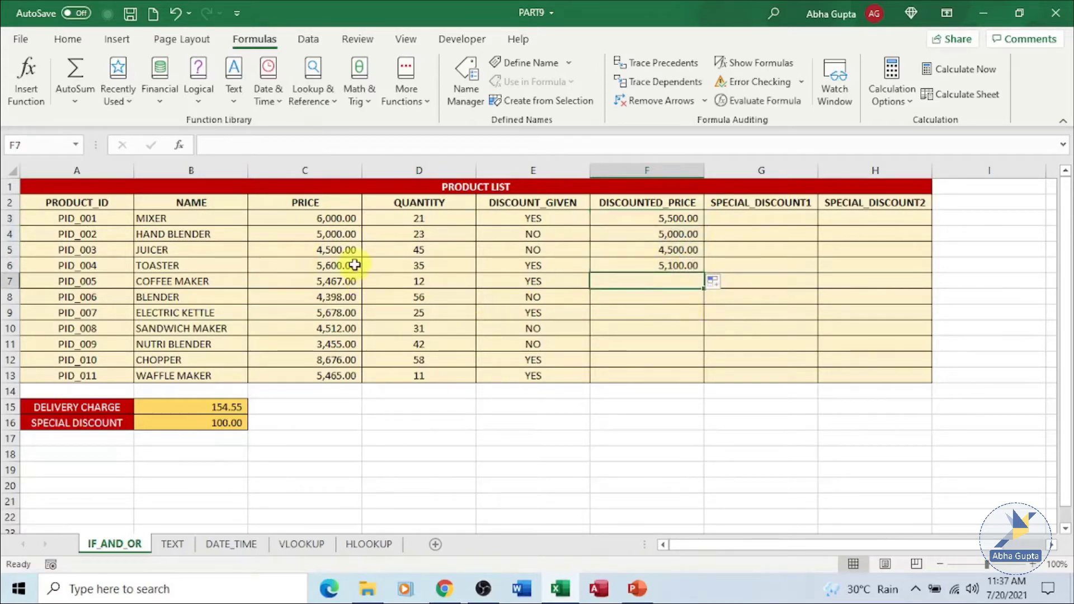
pyautogui.click(562, 263)
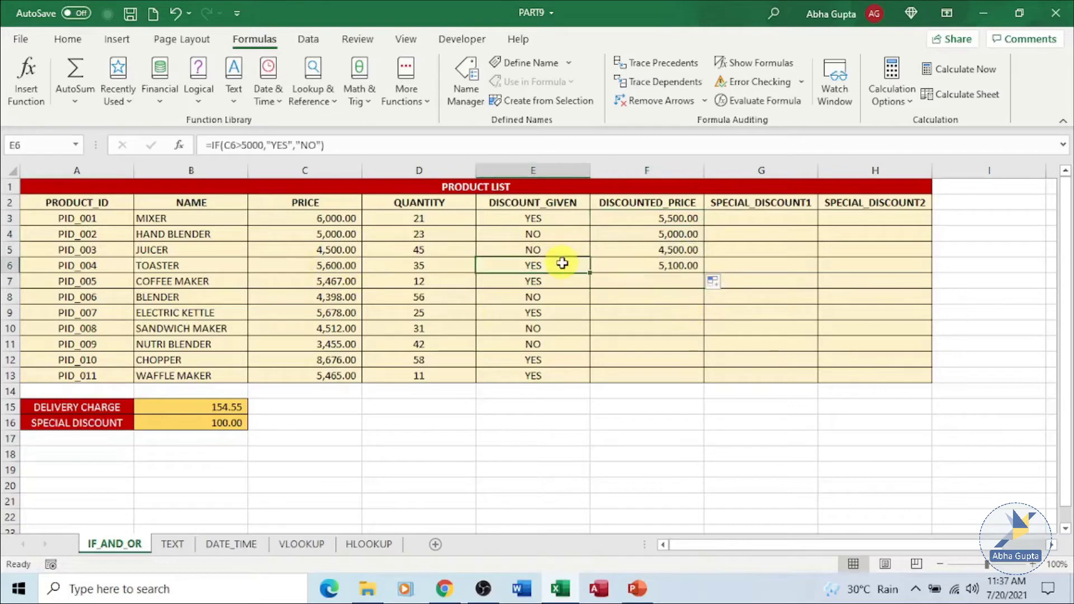
pyautogui.click(643, 267)
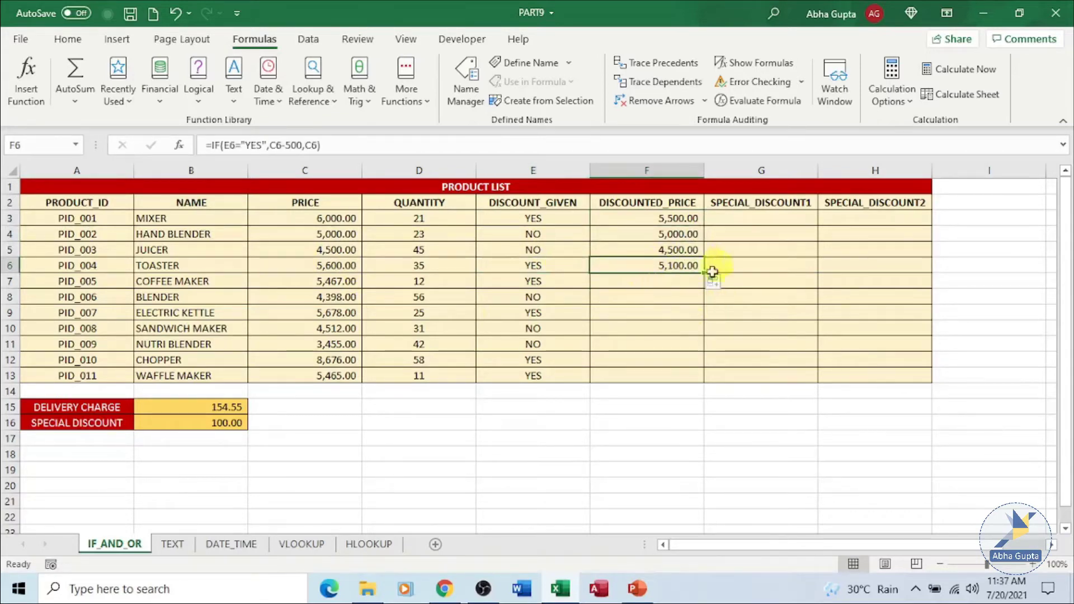
# Enter the formula =IF(C7>5000,C7-500,C7) in cell F7 for the COFFEE MAKER's discounted price
pyautogui.click(675, 286)
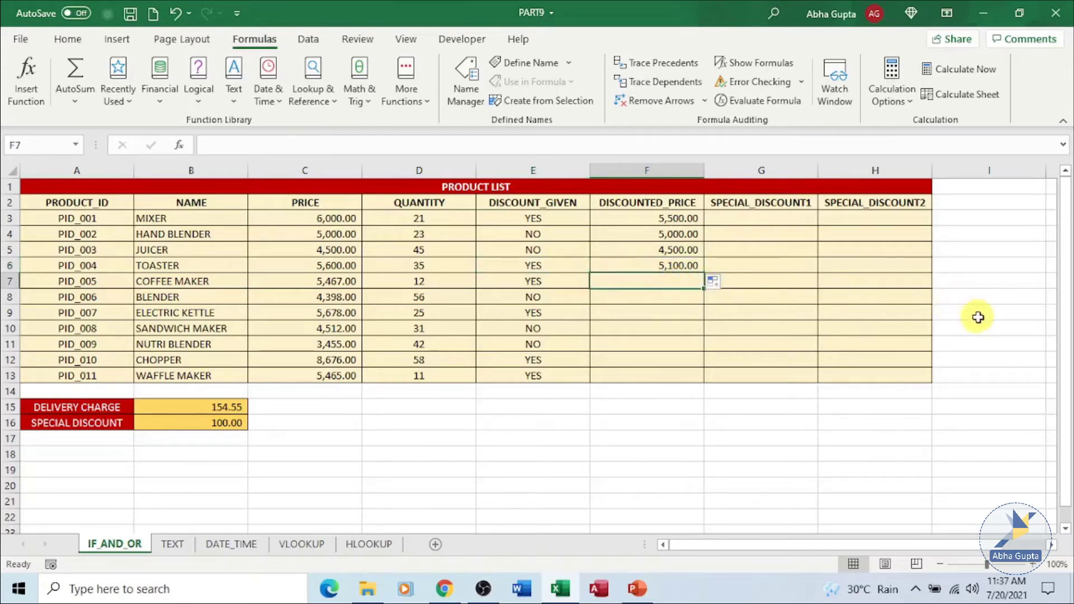
pyautogui.write('=')
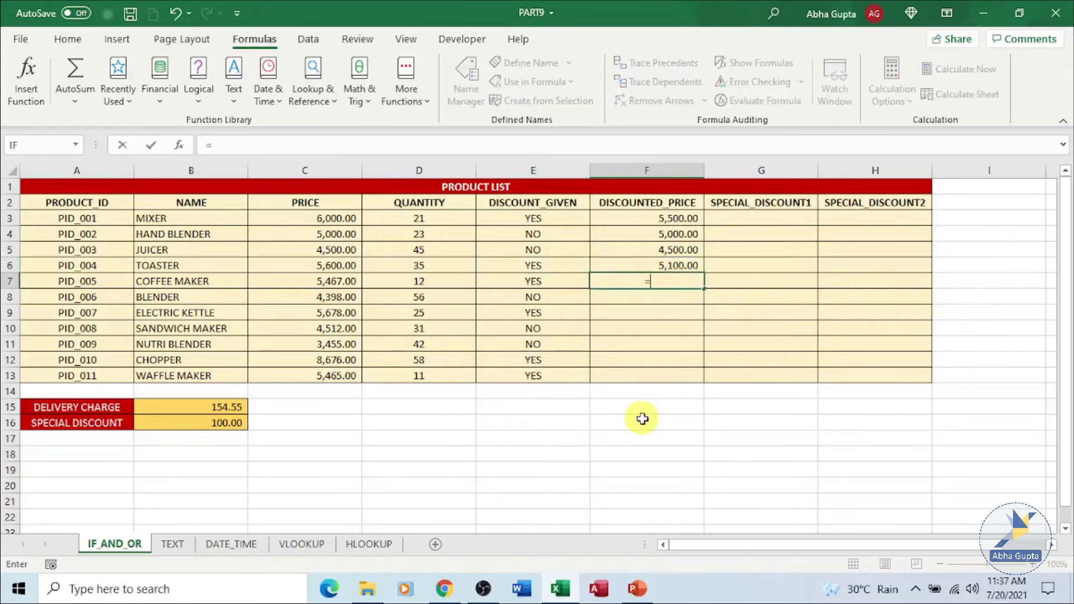
pyautogui.write('IF')
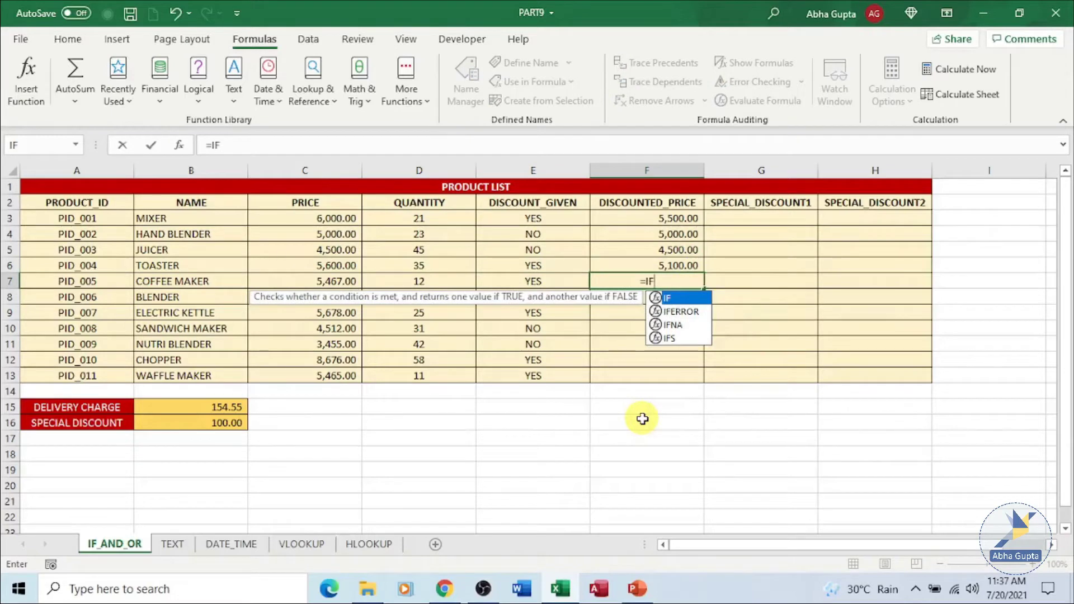
pyautogui.write('(')
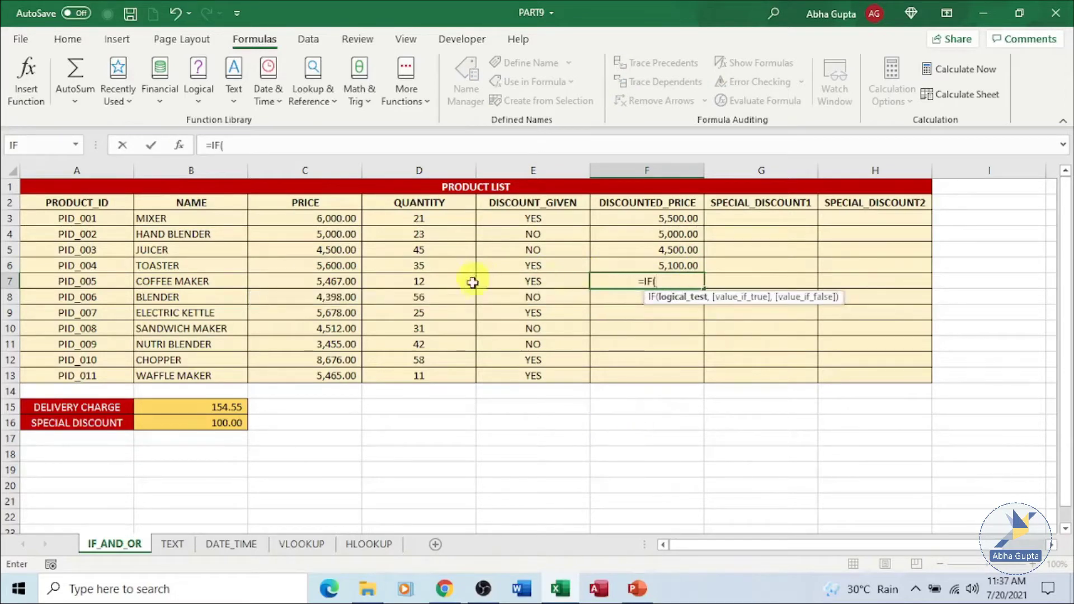
pyautogui.click(343, 282)
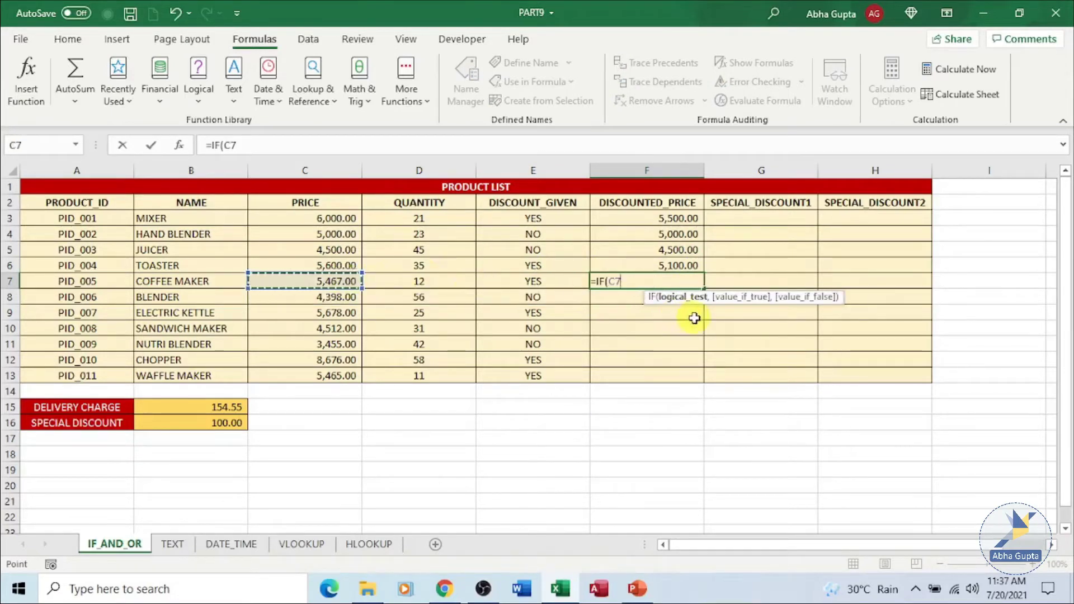
pyautogui.write('>50')
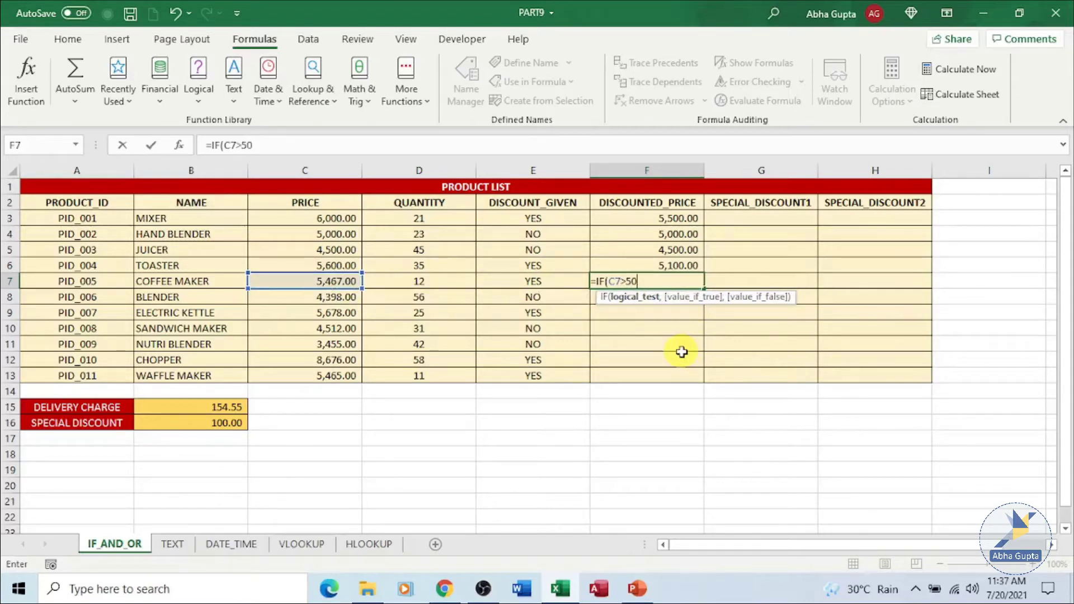
pyautogui.write('00,')
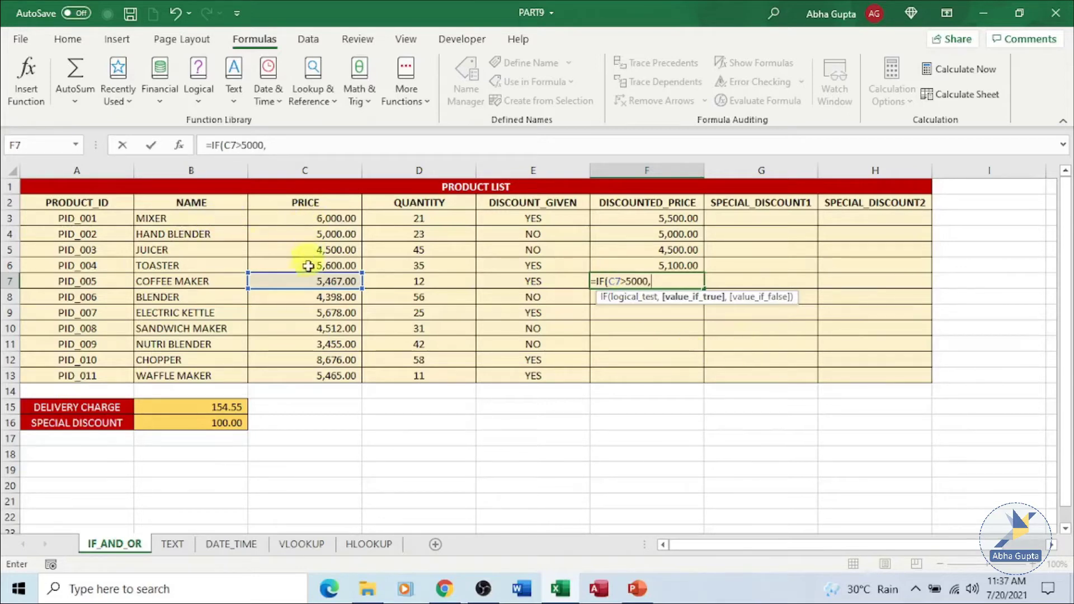
pyautogui.click(341, 281)
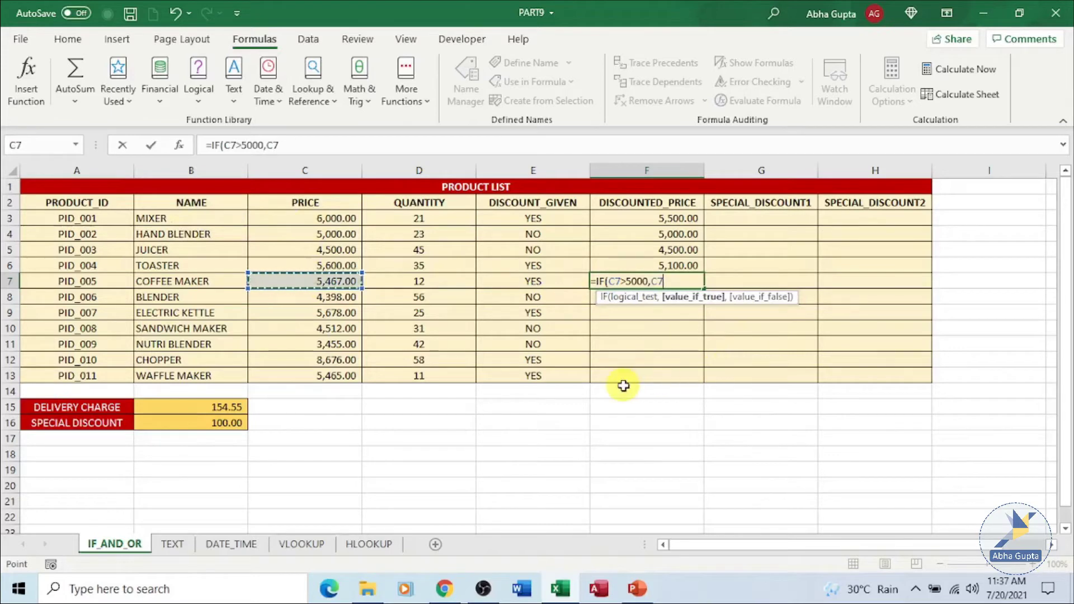
pyautogui.write('-')
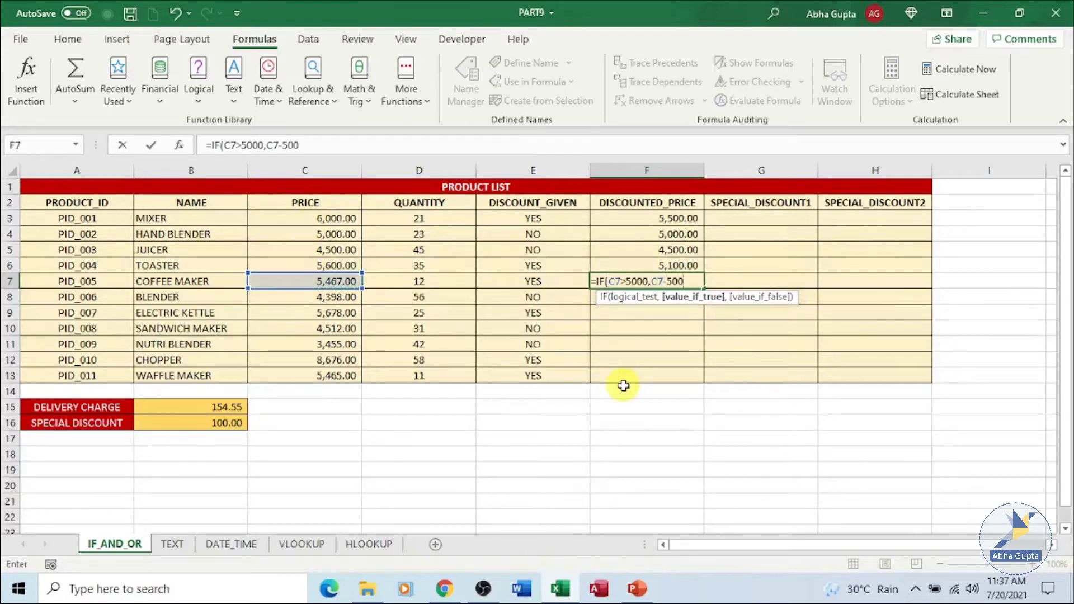
pyautogui.write('500,C')
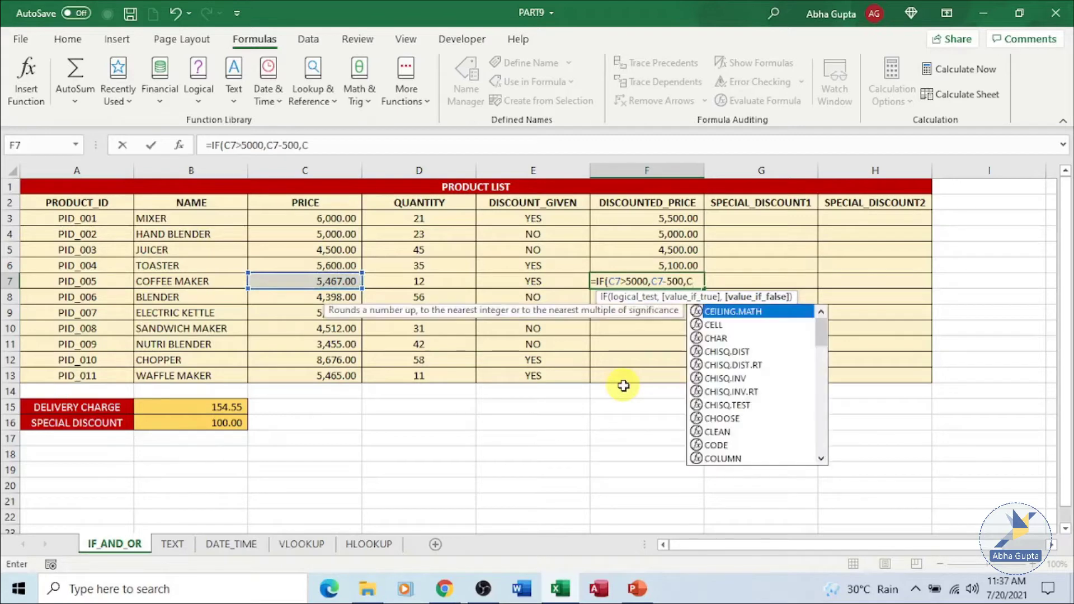
pyautogui.write('7)')
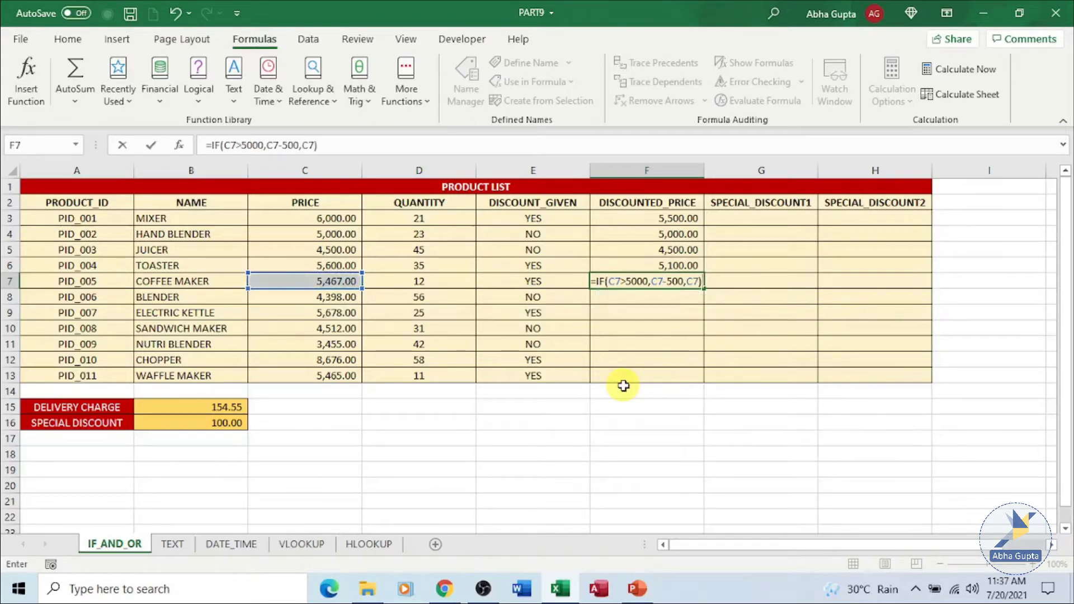
pyautogui.press('Return')
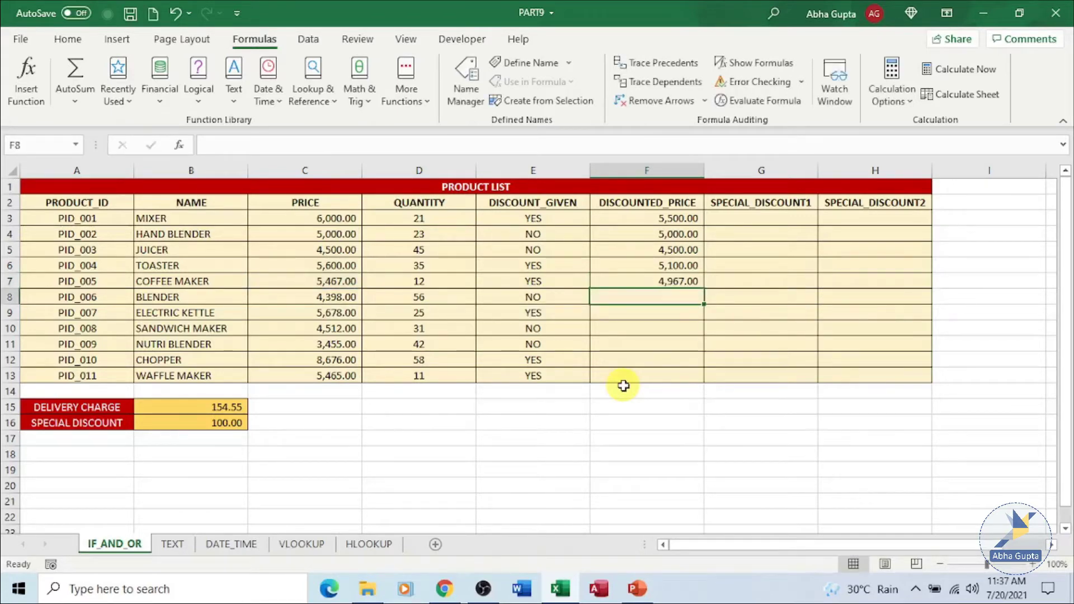
# Compare the F7 formula with the one in F3, and fill the F7 formula down through F13
pyautogui.click(683, 283)
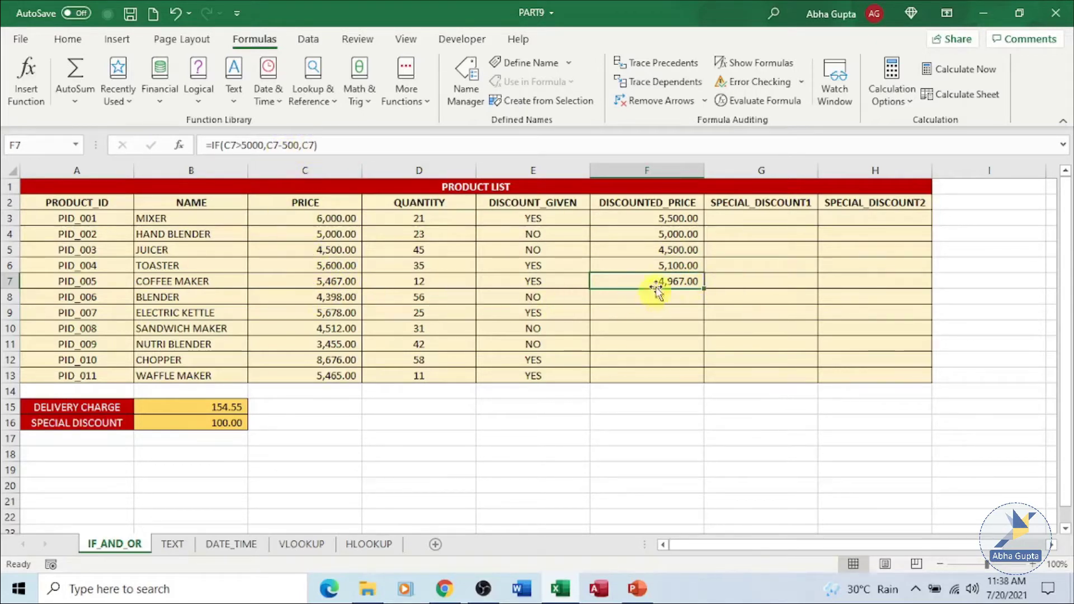
pyautogui.click(668, 218)
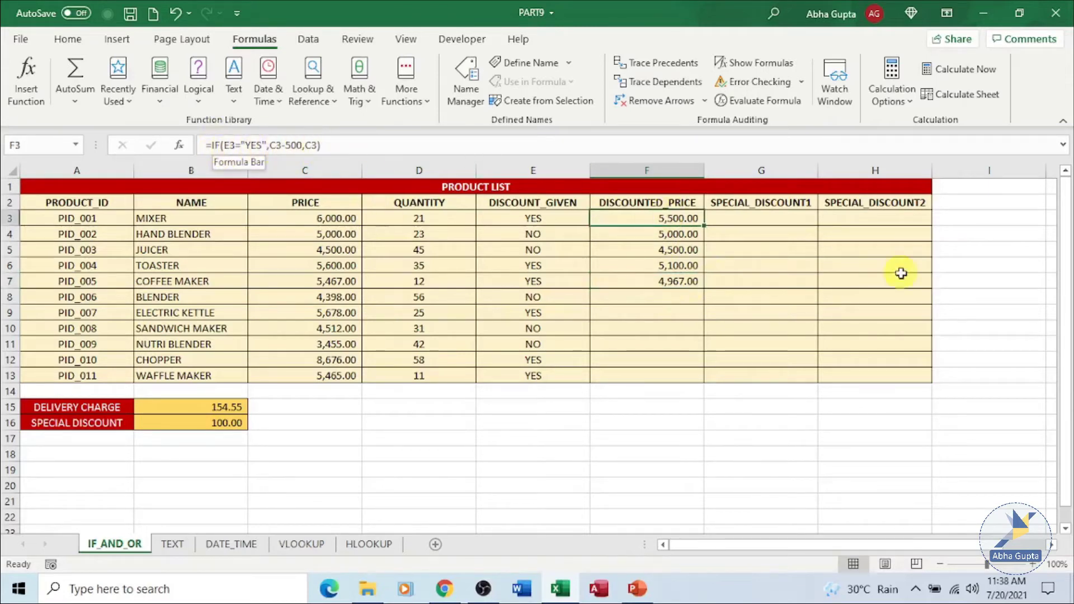
pyautogui.click(680, 281)
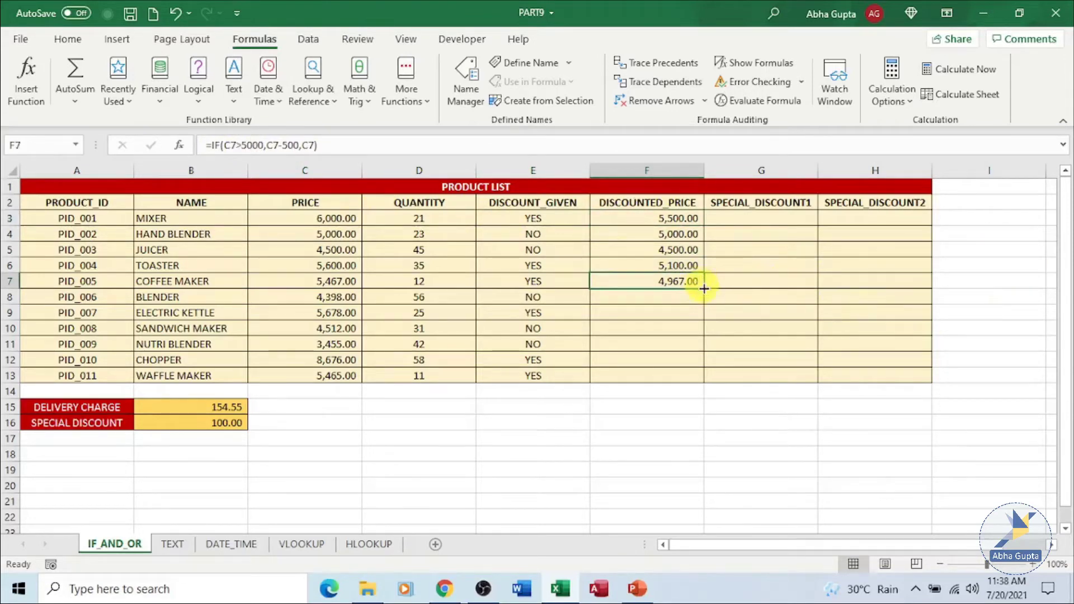
pyautogui.moveTo(702, 282); pyautogui.dragTo(705, 380)
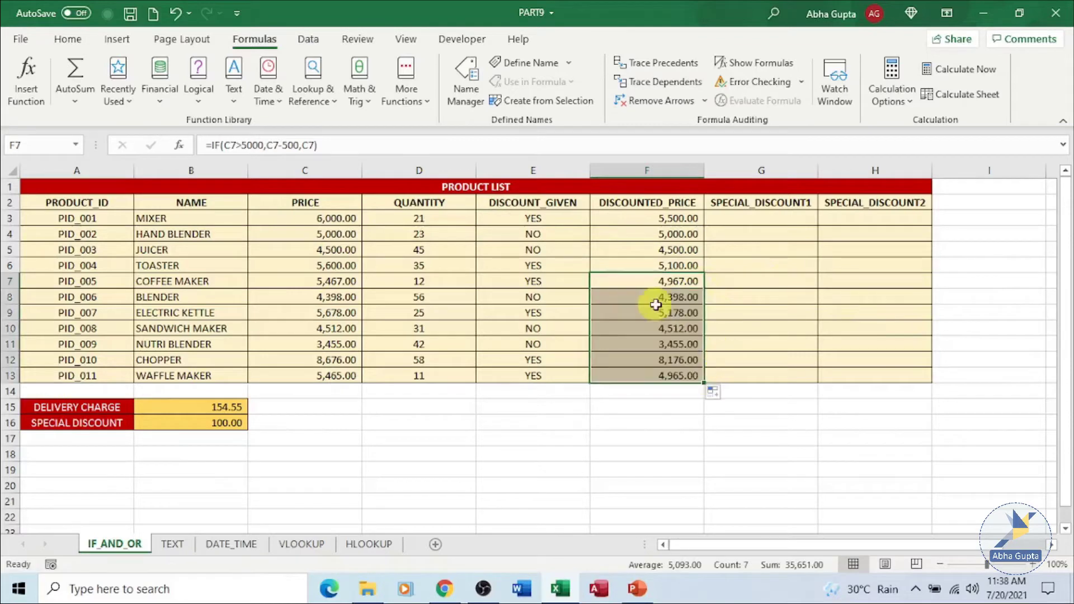
# Inspect the discounted price formula in F8 and compare the conditions used in F3 and F7
pyautogui.moveTo(654, 308); pyautogui.dragTo(657, 304)
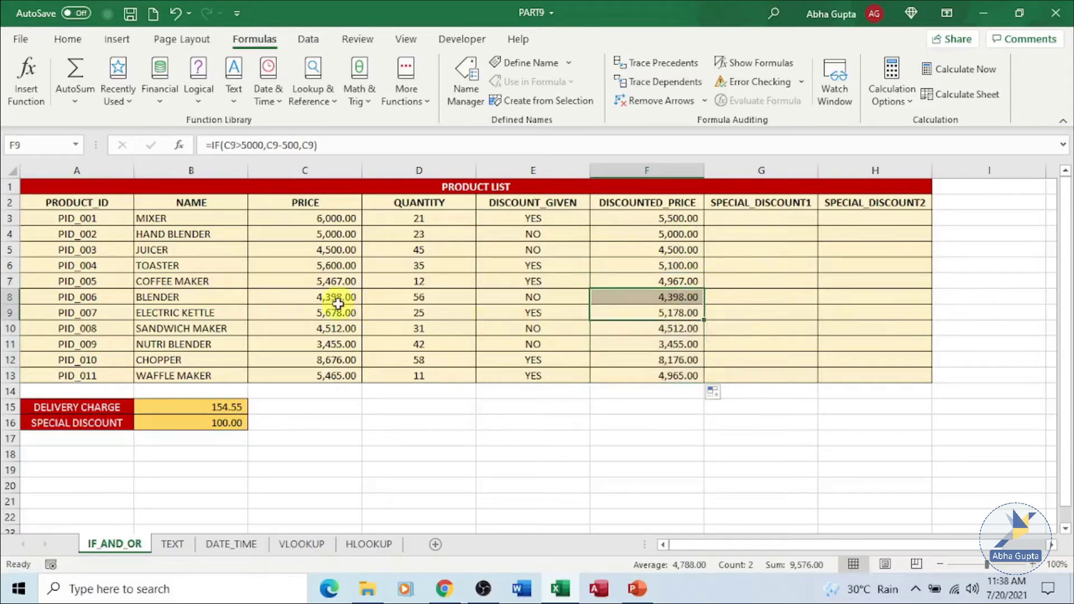
pyautogui.click(649, 297)
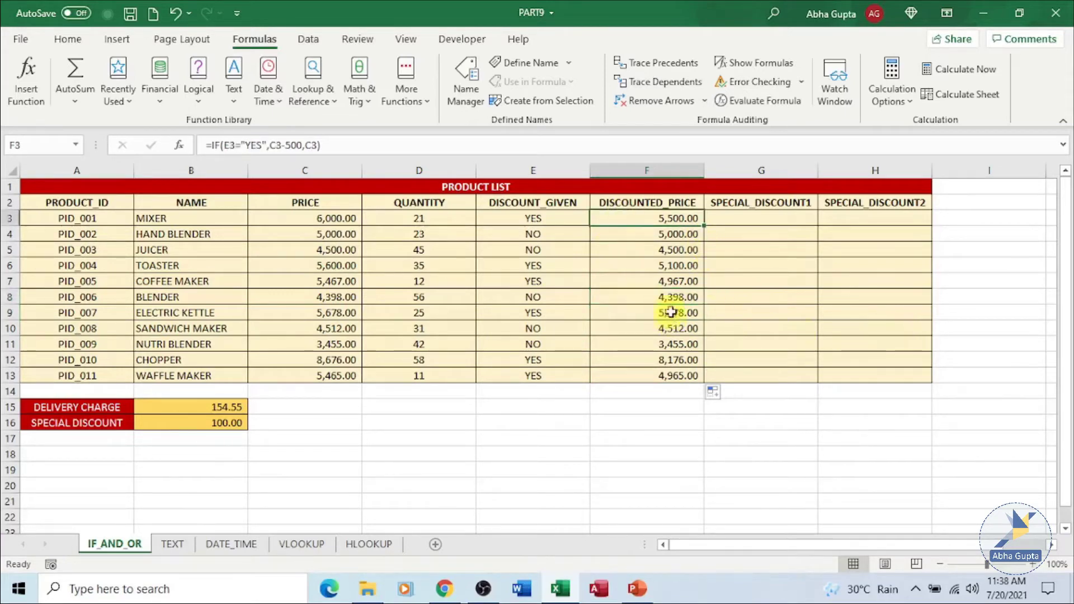
pyautogui.click(661, 282)
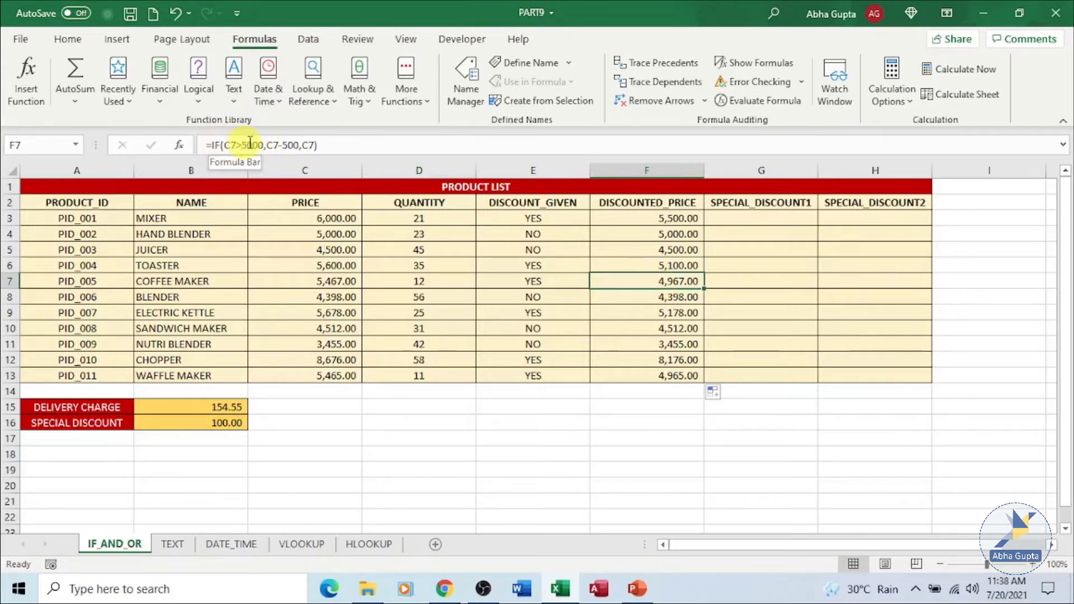
# Start an IF formula in G3 under SPECIAL_DISCOUNT1 with the logical test AND(E3="YES",D3>=30)
pyautogui.click(772, 217)
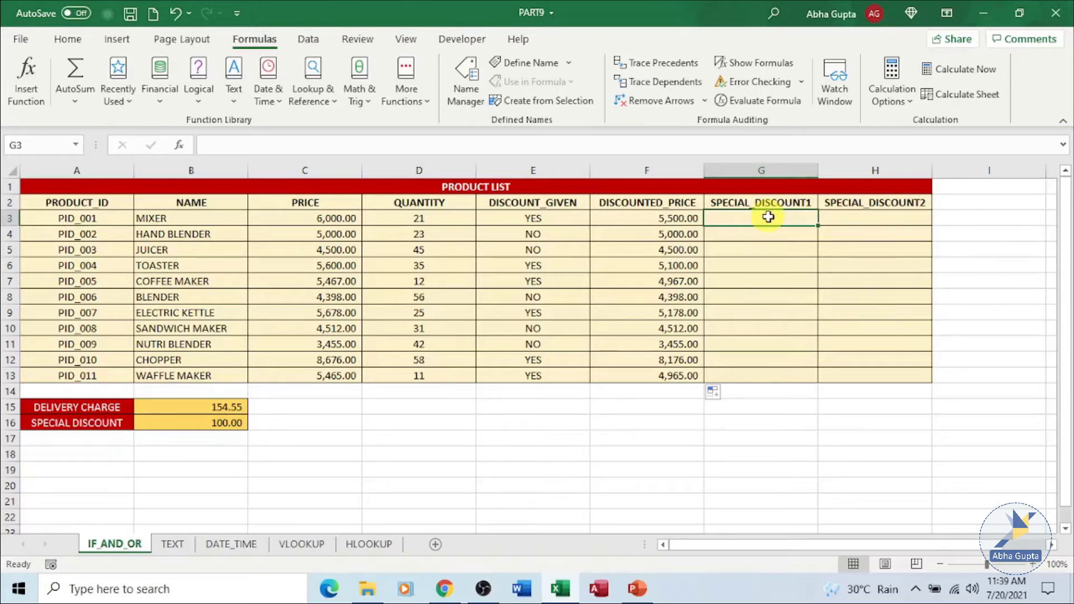
pyautogui.write('=IF')
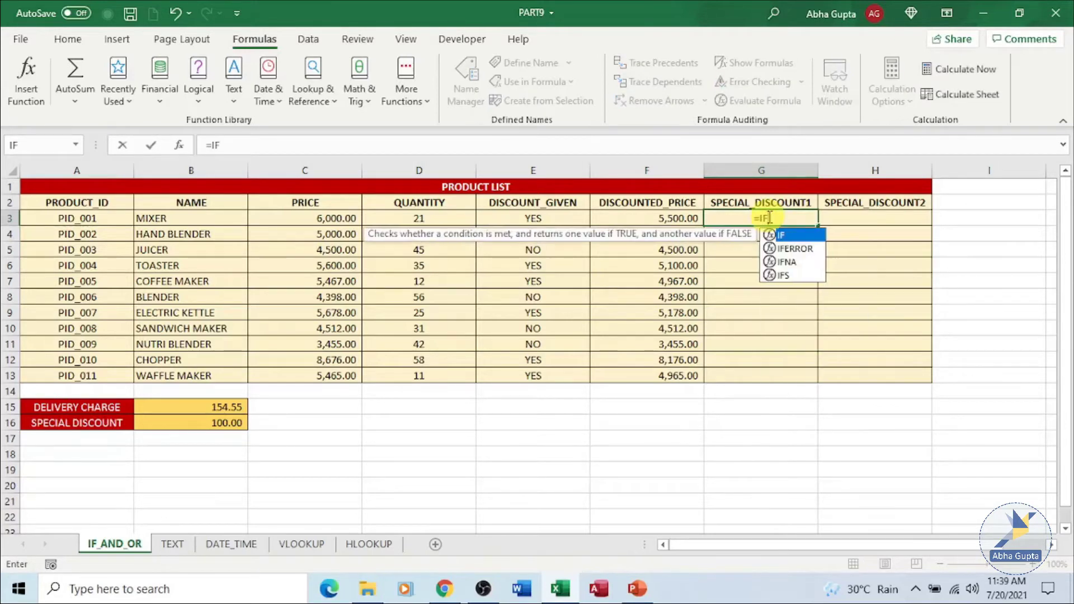
pyautogui.write('(A')
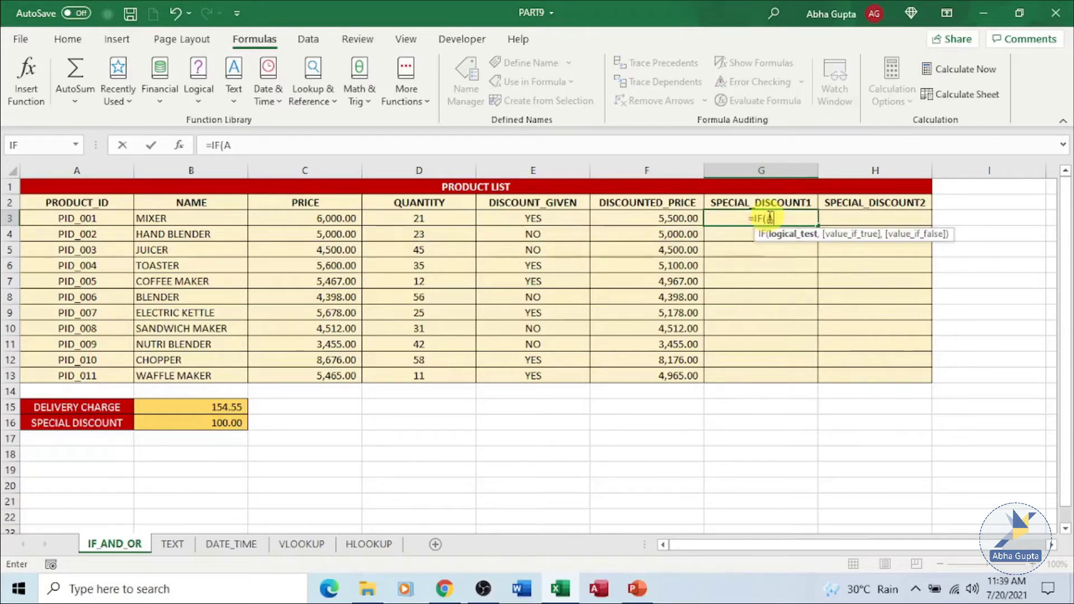
pyautogui.write('ND(')
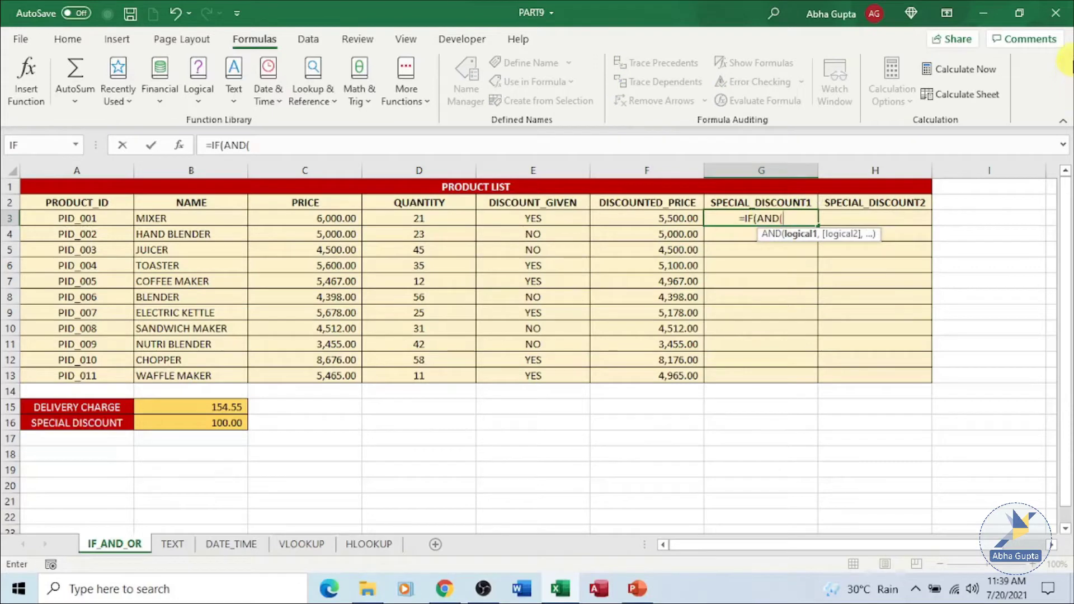
pyautogui.click(499, 220)
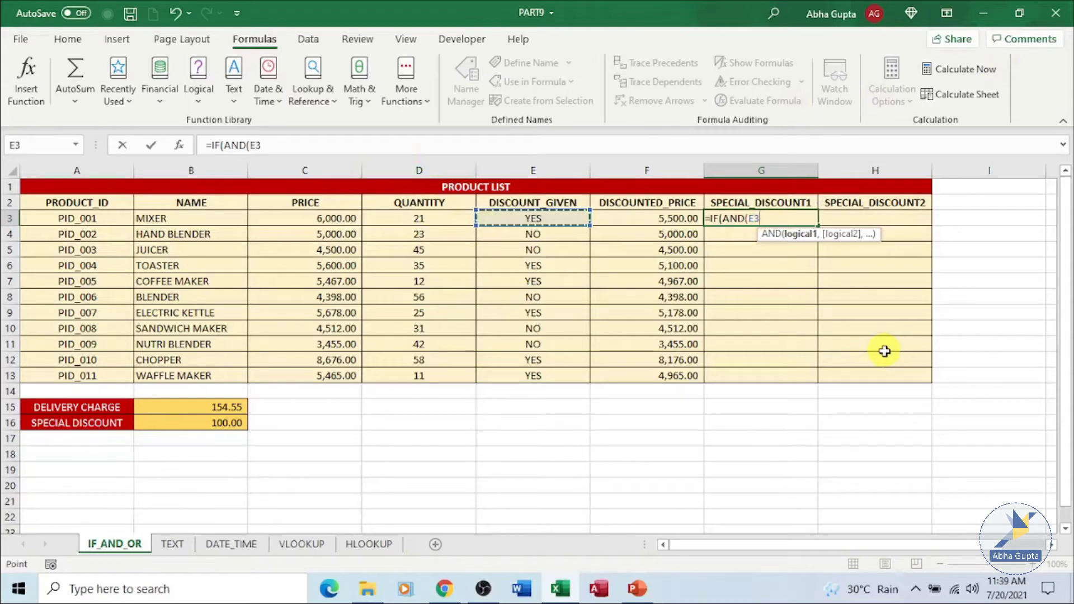
pyautogui.write('="Y')
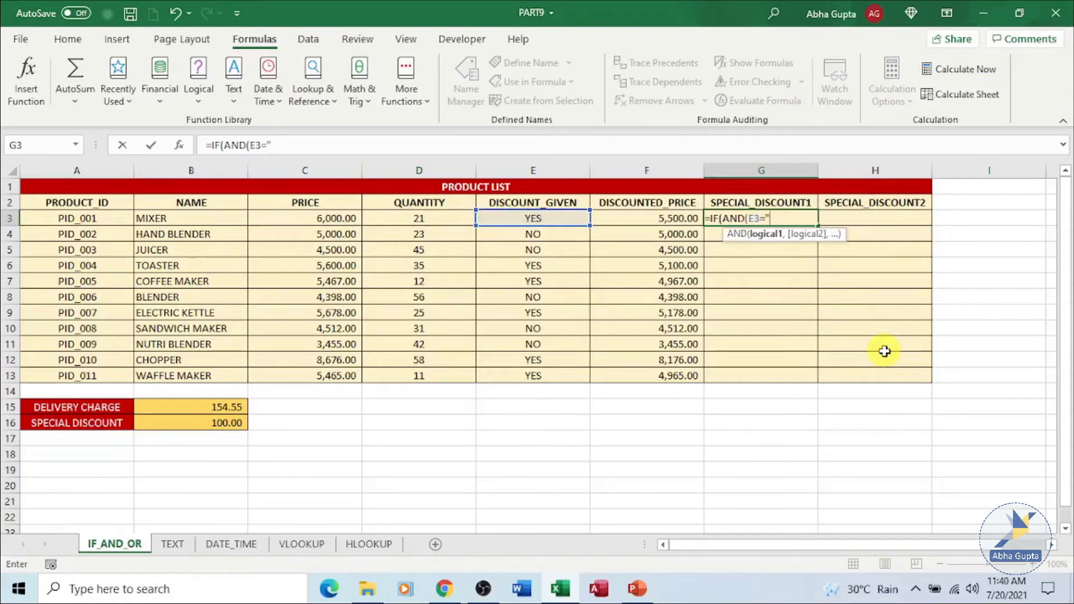
pyautogui.write('ES')
pyautogui.write(',')
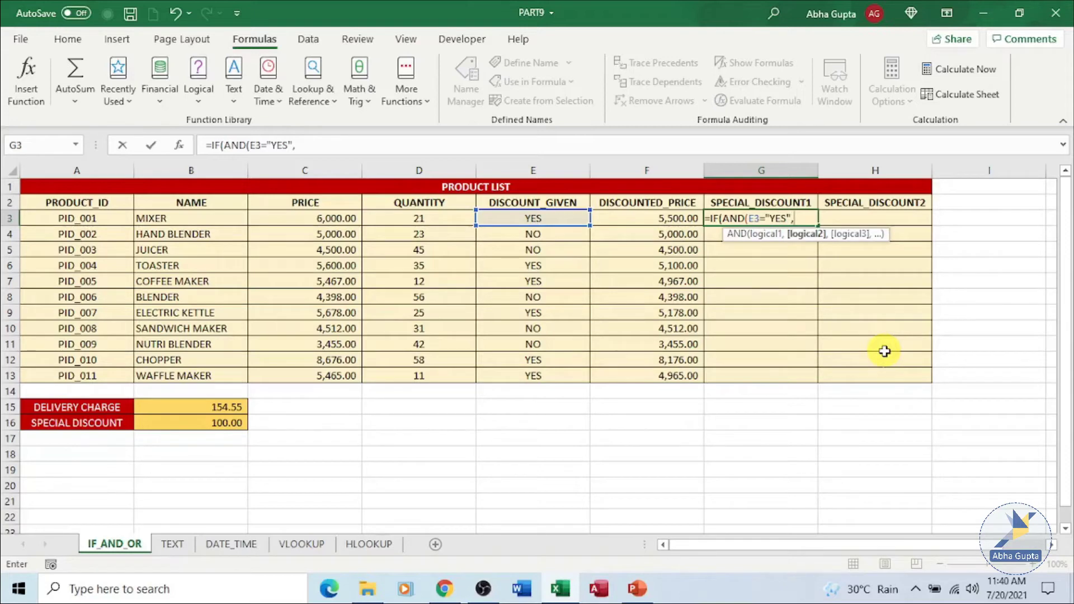
pyautogui.click(441, 215)
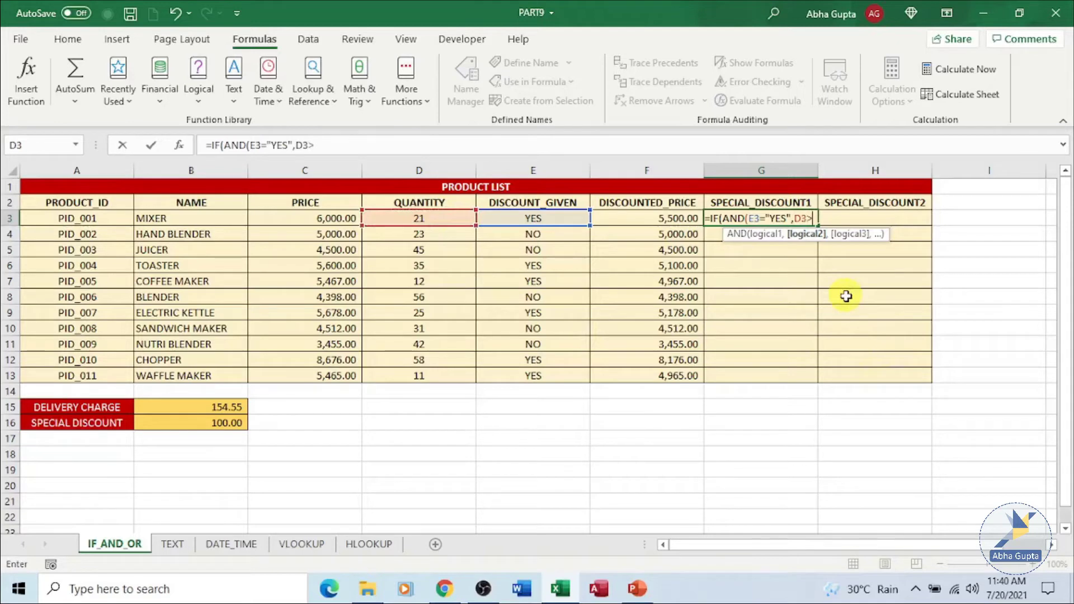
pyautogui.write('>=30')
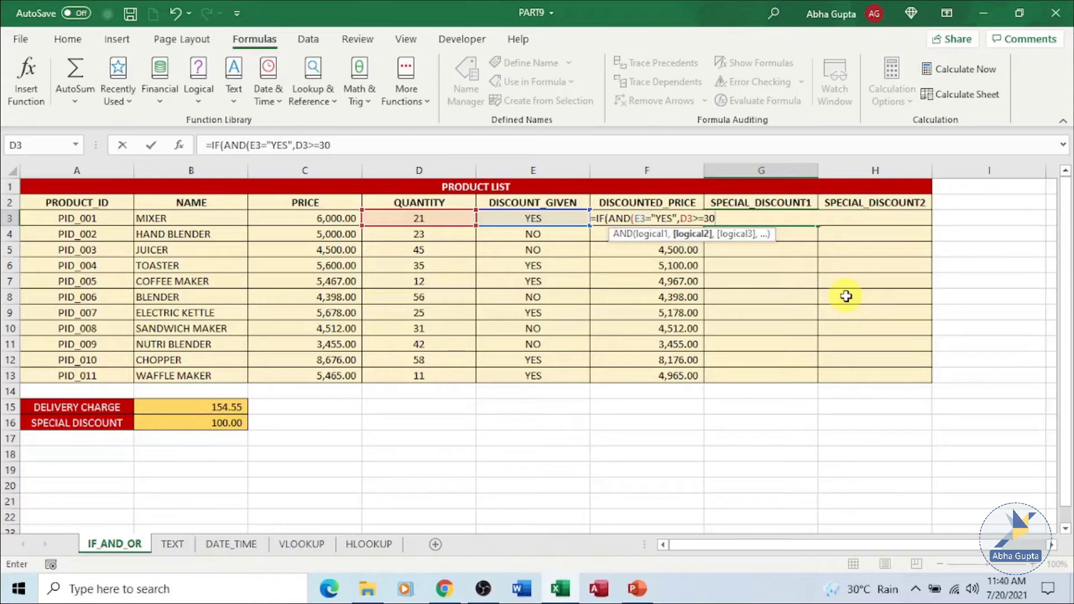
pyautogui.write(')')
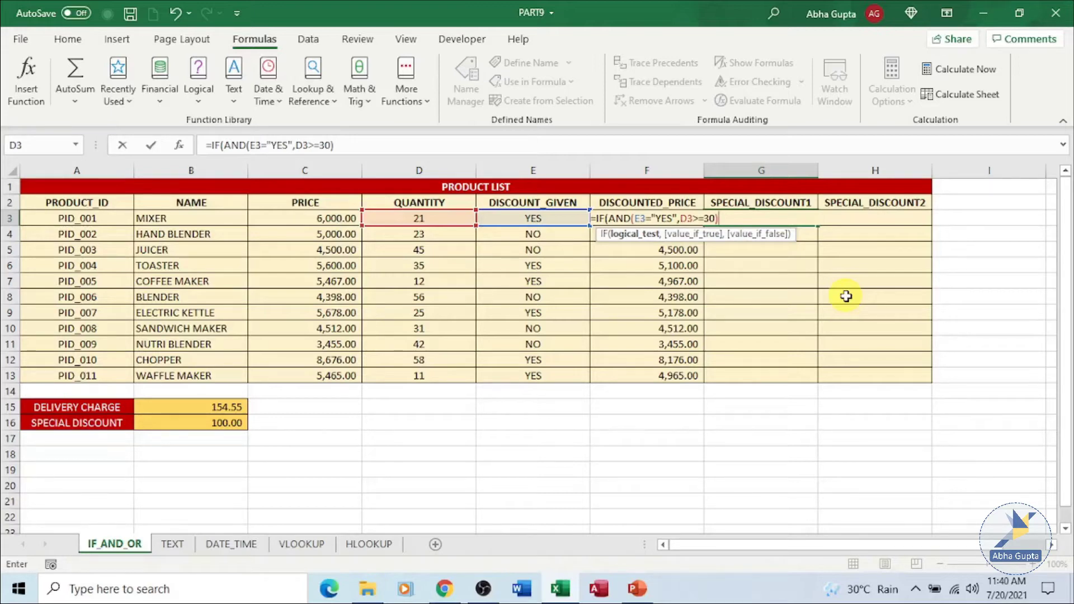
# Complete the G3 formula with F3-$B$16 as the value if true and F3 as the value if false
pyautogui.write(',')
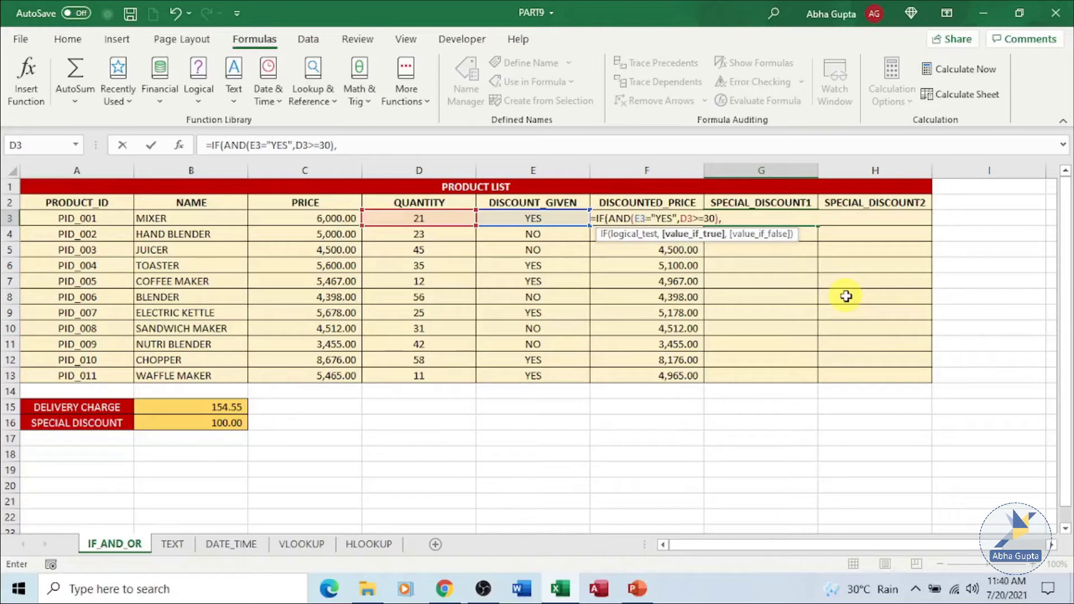
pyautogui.write('F3')
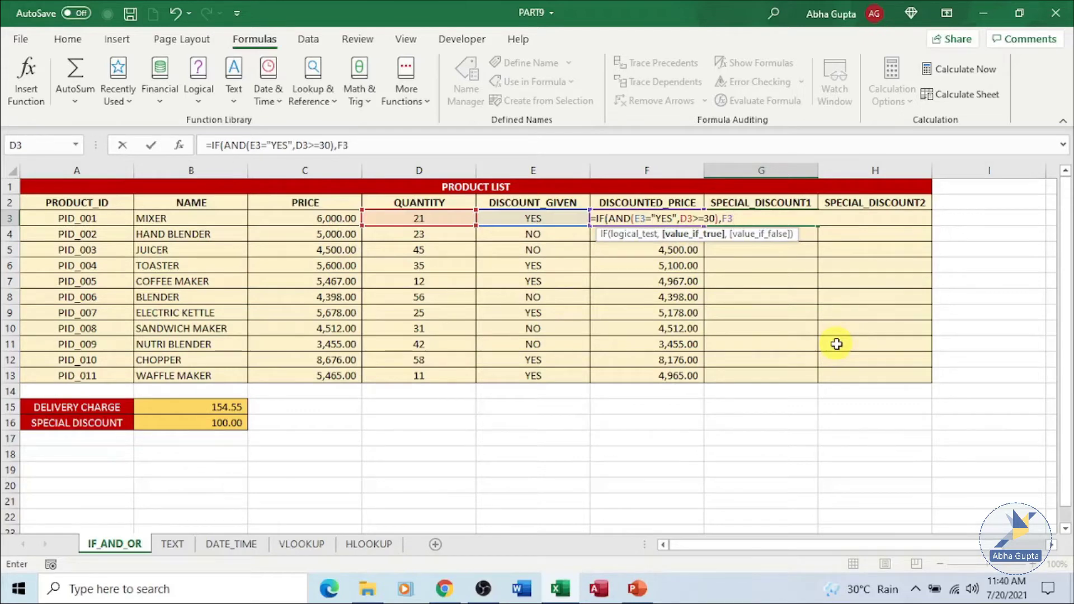
pyautogui.write('-')
pyautogui.click(194, 422)
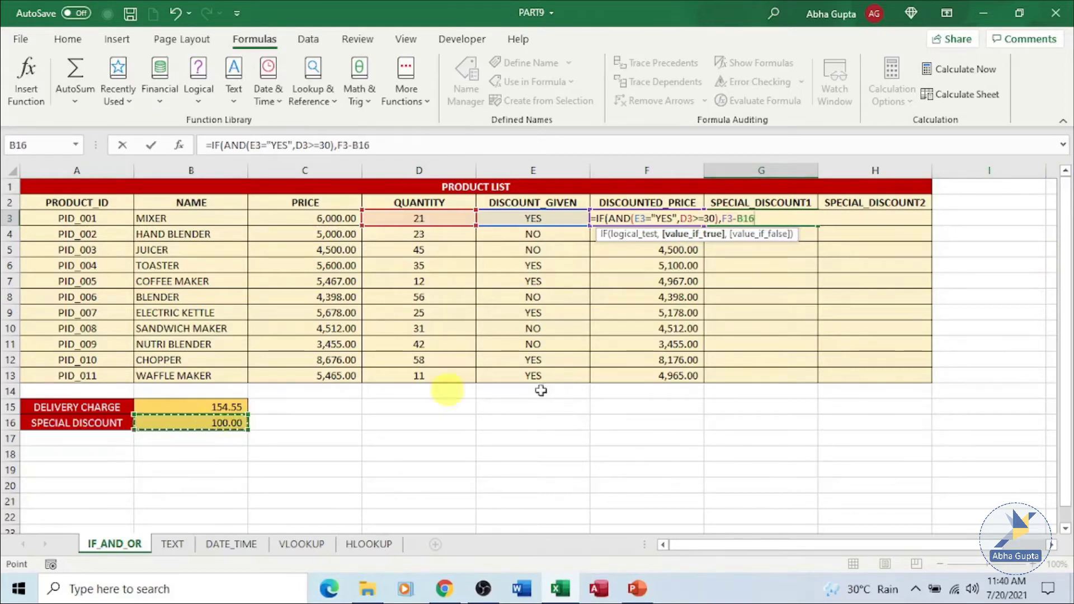
pyautogui.click(737, 218)
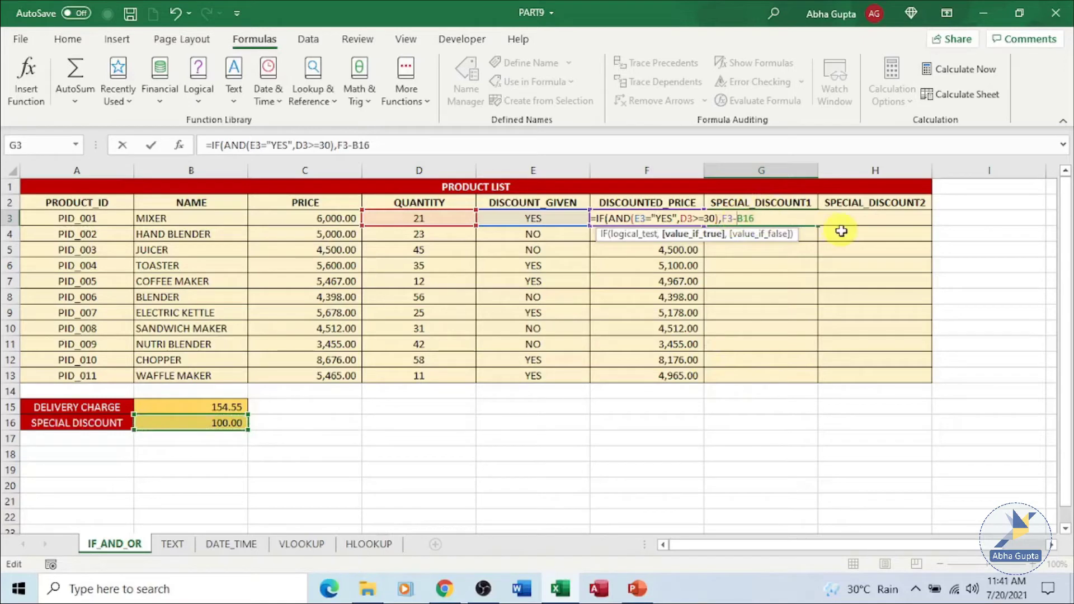
pyautogui.write('$B')
pyautogui.write('$16')
pyautogui.write(',F')
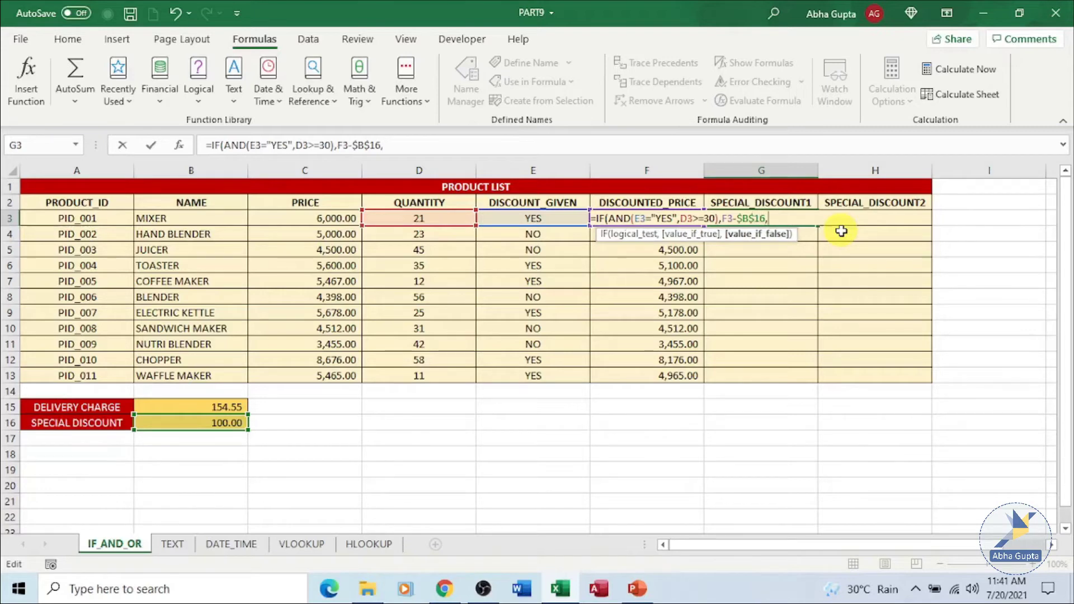
pyautogui.write('3)')
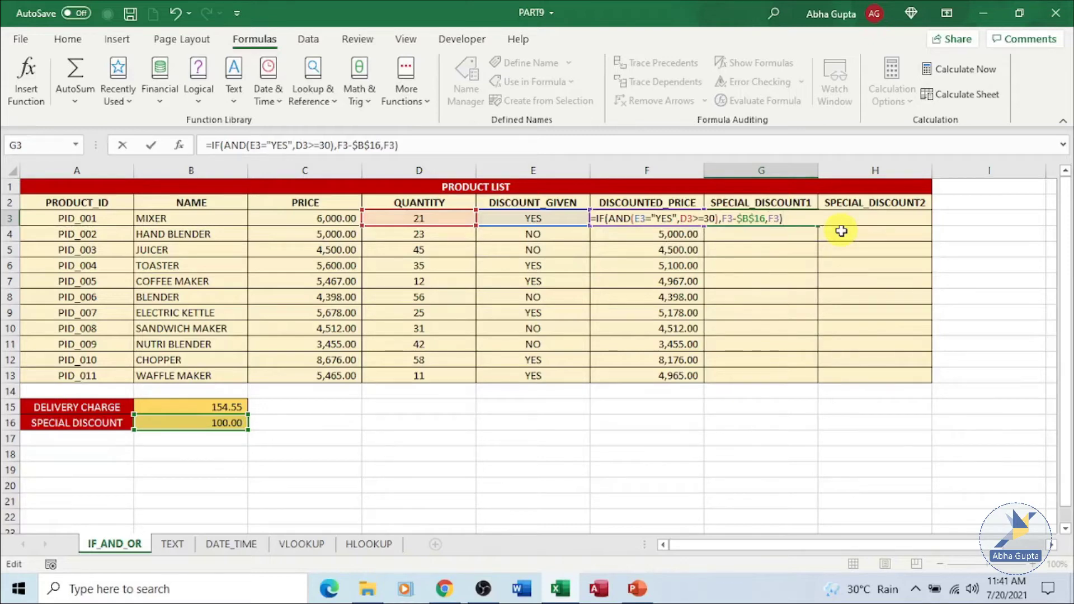
pyautogui.press('Return')
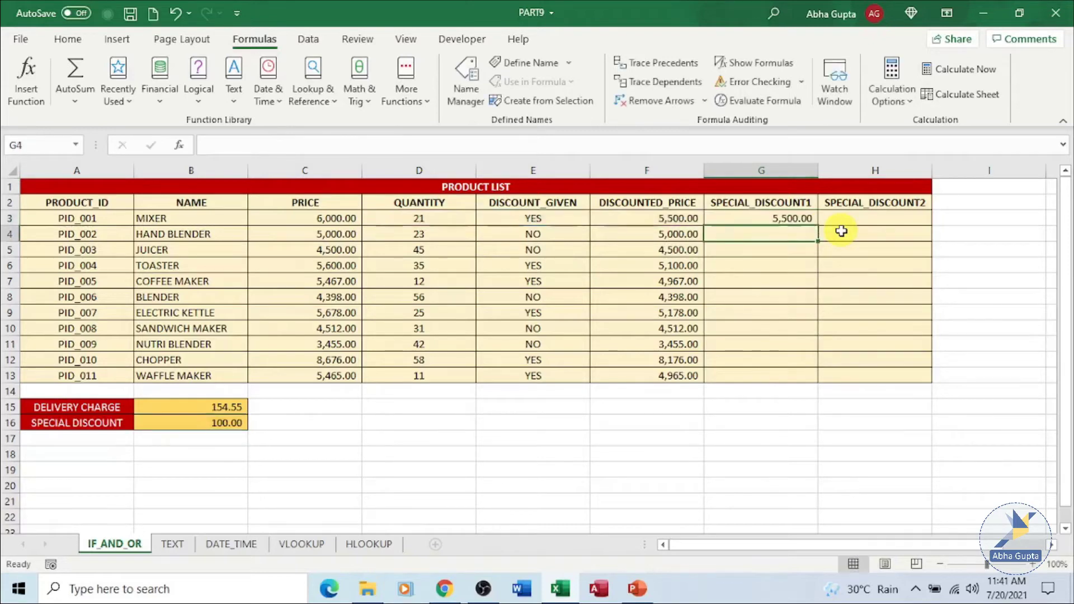
# Fill the SPECIAL_DISCOUNT1 formula in G3 down through G13
pyautogui.click(796, 219)
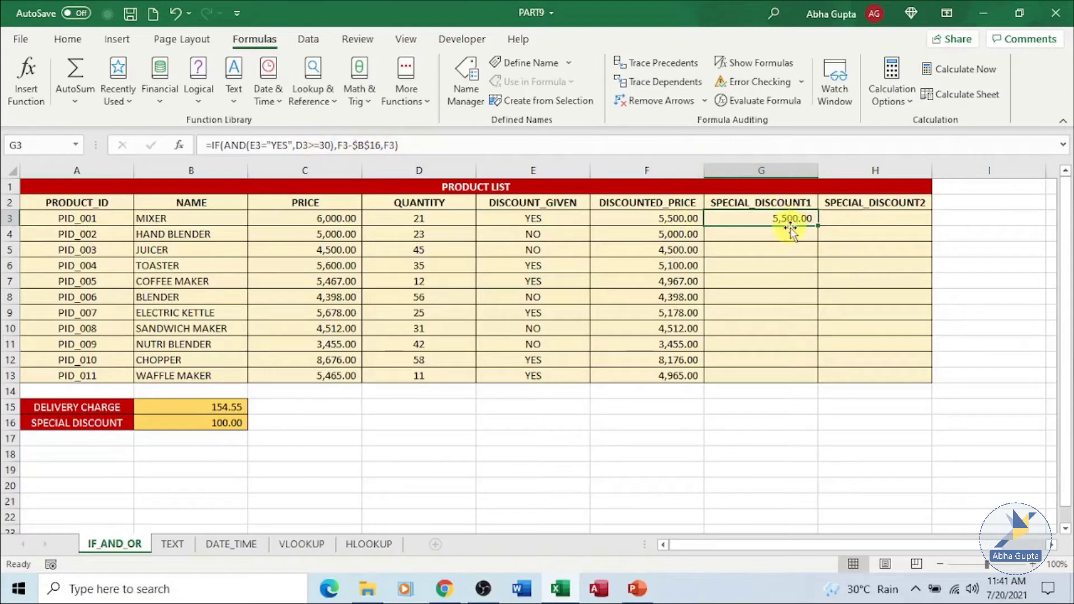
pyautogui.moveTo(818, 225); pyautogui.dragTo(819, 256)
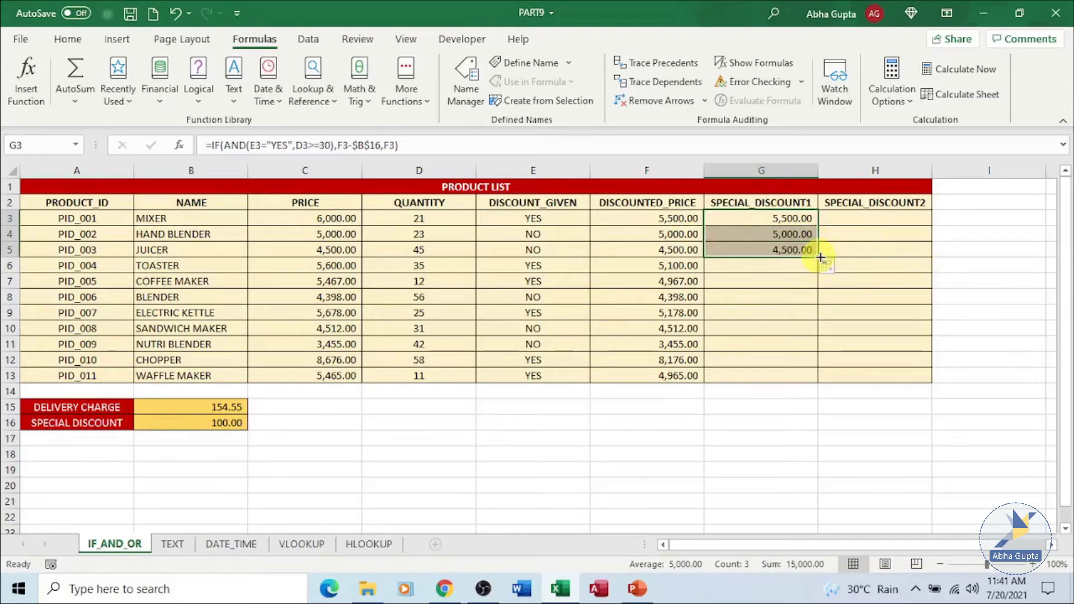
pyautogui.moveTo(820, 257); pyautogui.dragTo(818, 270)
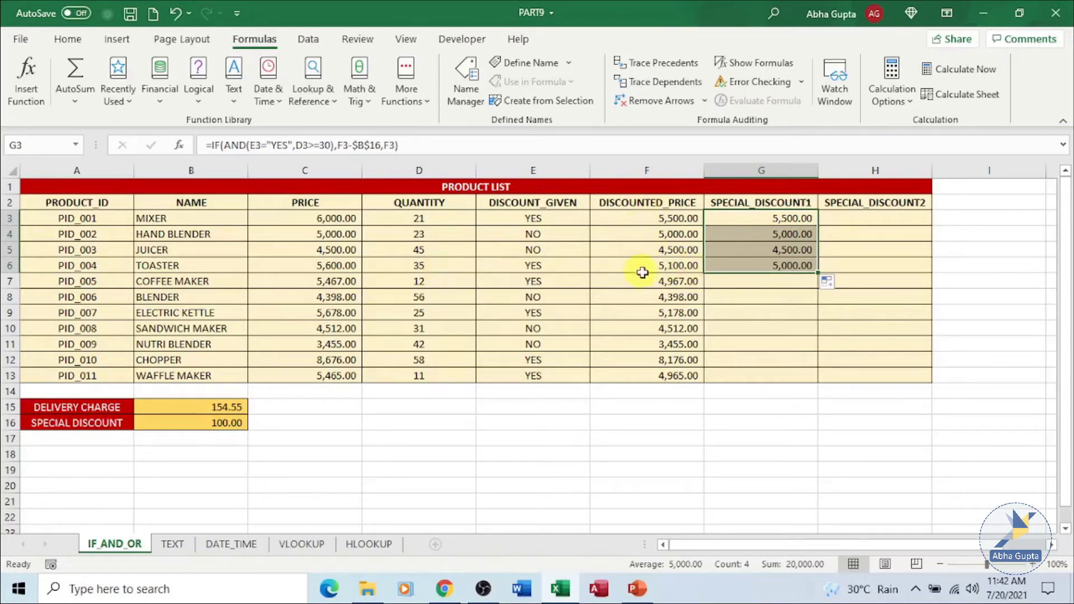
pyautogui.moveTo(818, 272); pyautogui.dragTo(822, 377)
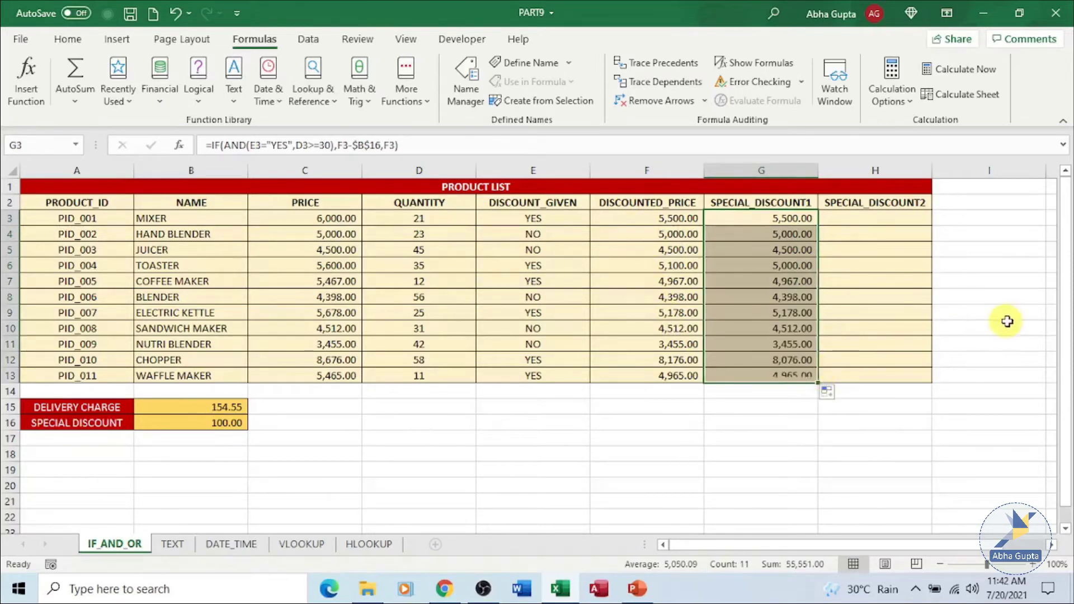
pyautogui.click(872, 219)
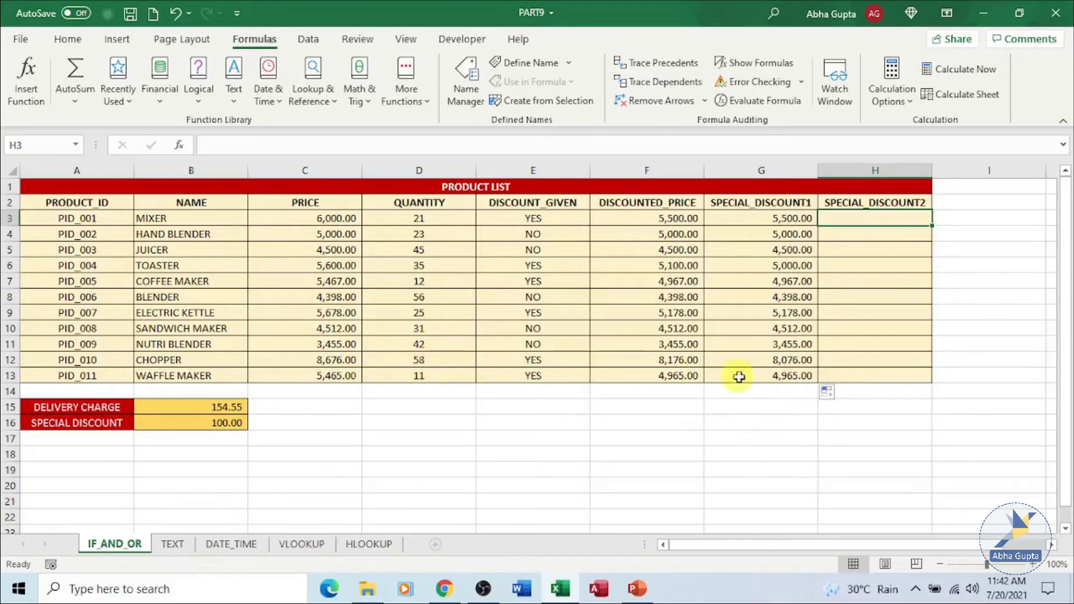
pyautogui.click(811, 362)
# Start an IF formula in H3 under SPECIAL_DISCOUNT2 with the logical test OR(E3="YES",D3>=20)
pyautogui.click(879, 213)
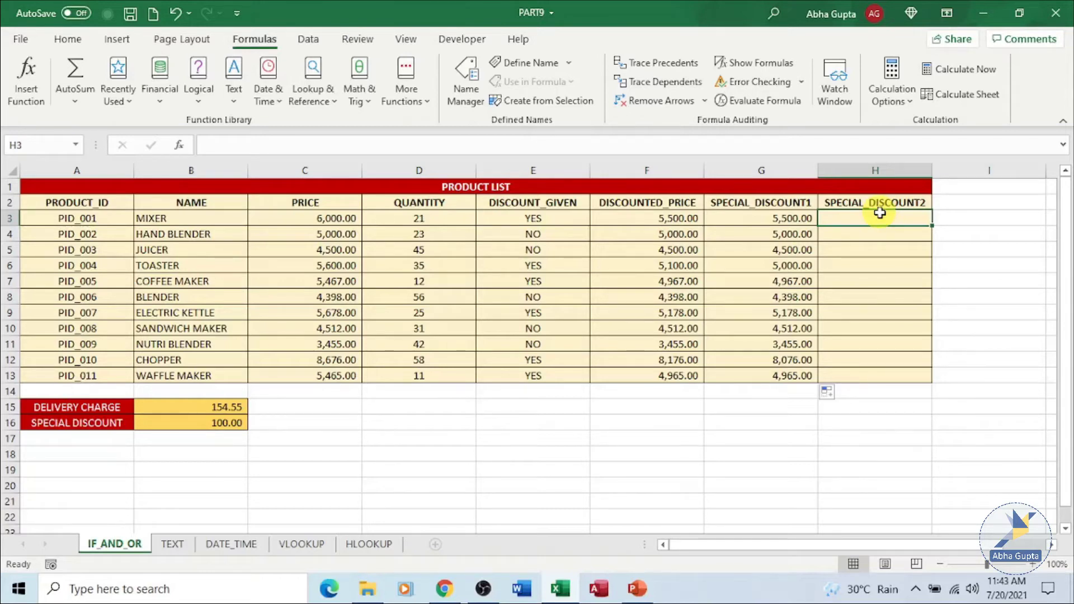
pyautogui.write('=')
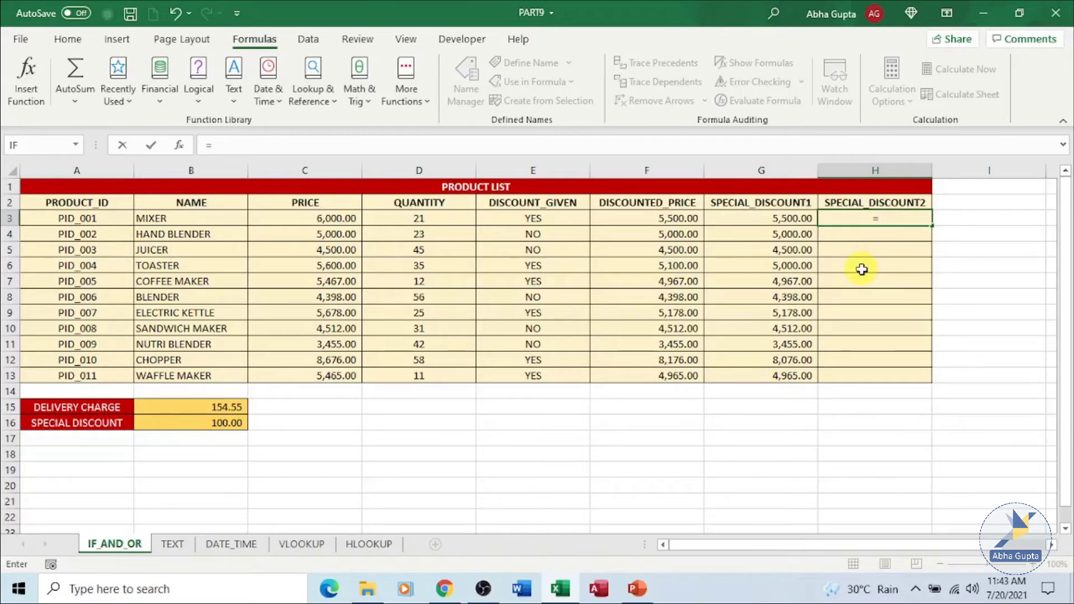
pyautogui.write('IF')
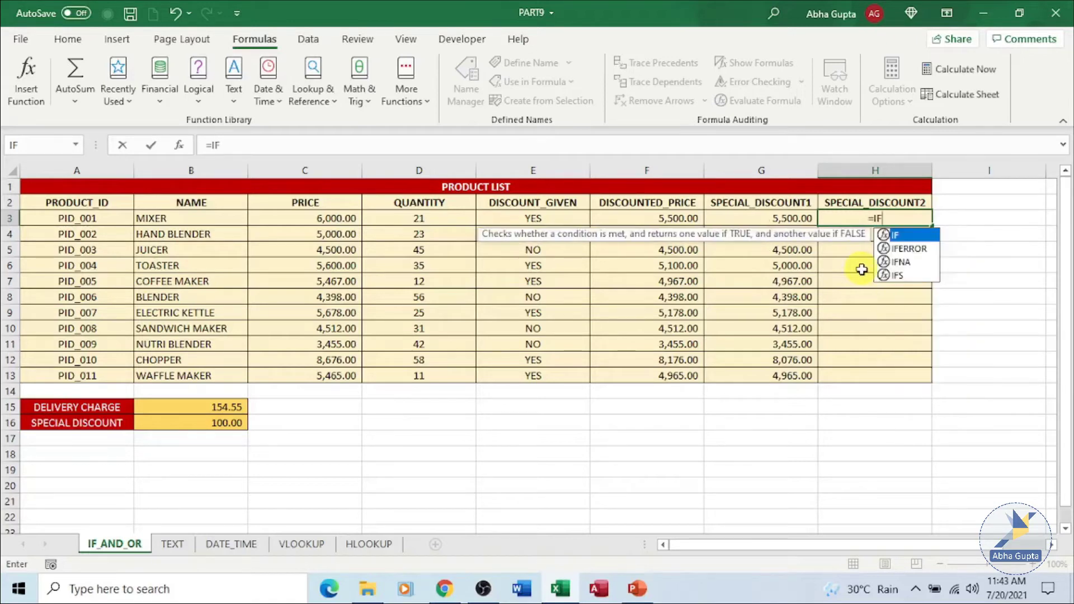
pyautogui.write('(OR')
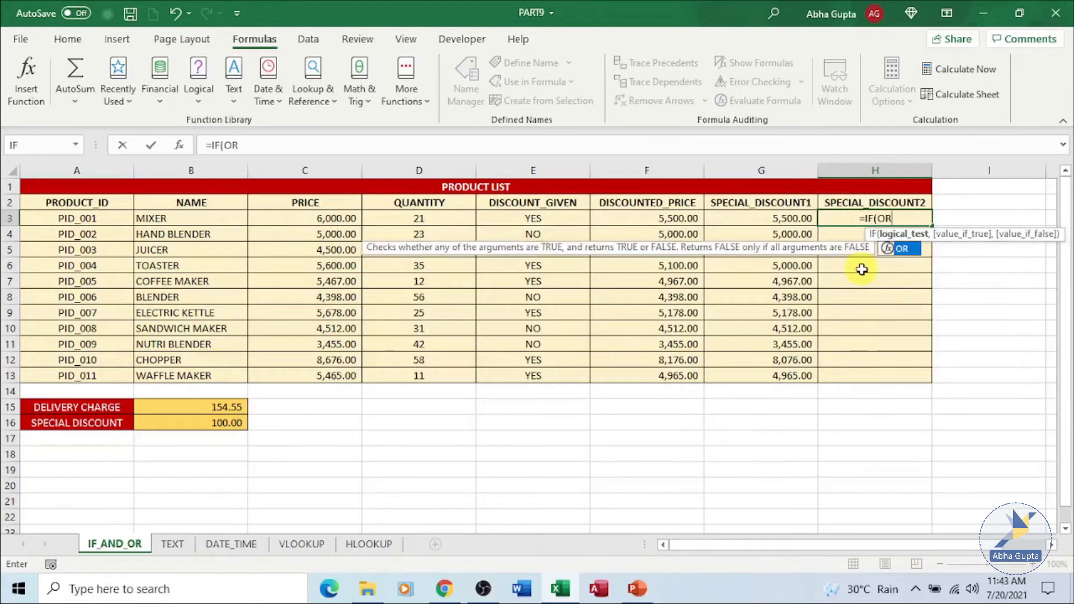
pyautogui.write('(')
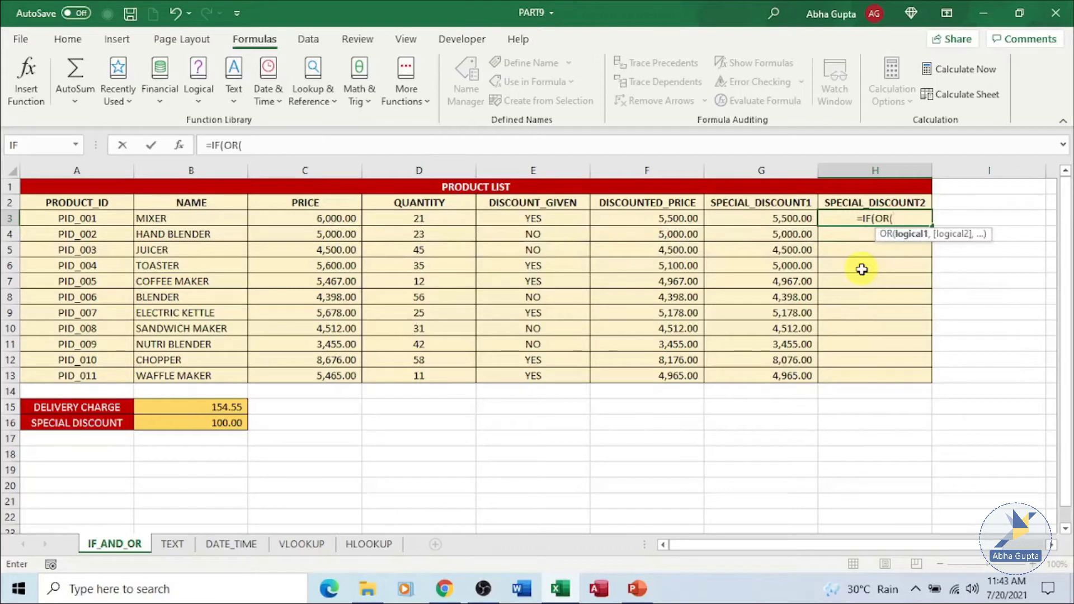
pyautogui.click(561, 218)
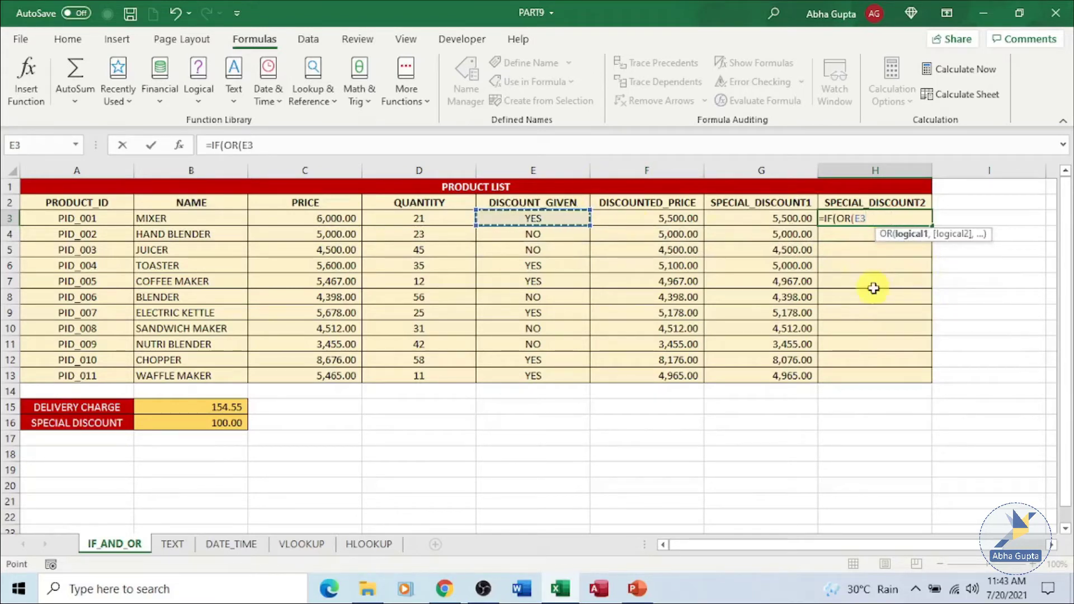
pyautogui.write('="YES')
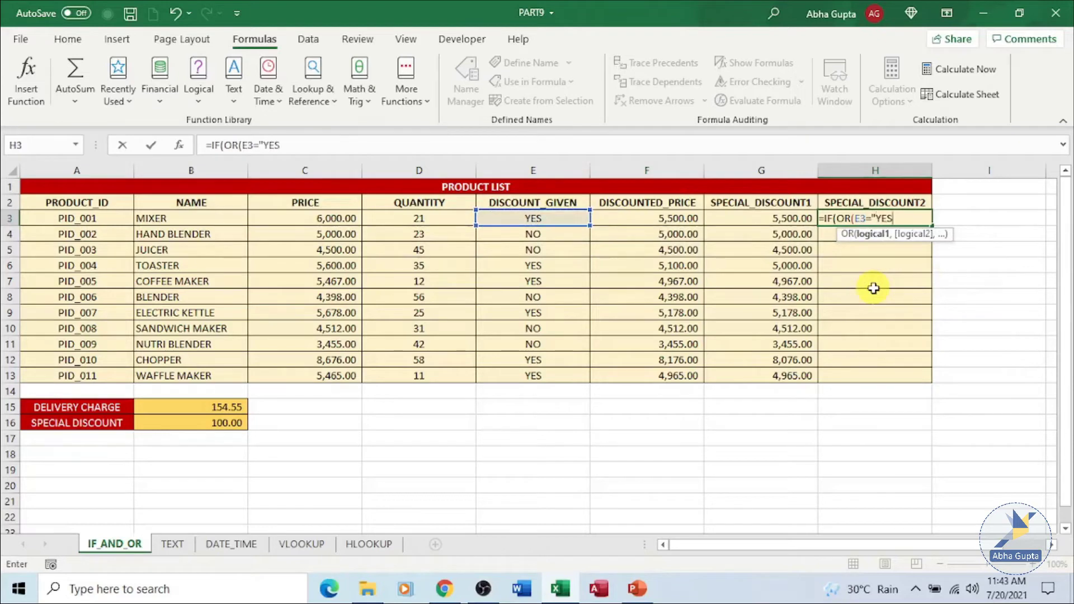
pyautogui.write('",')
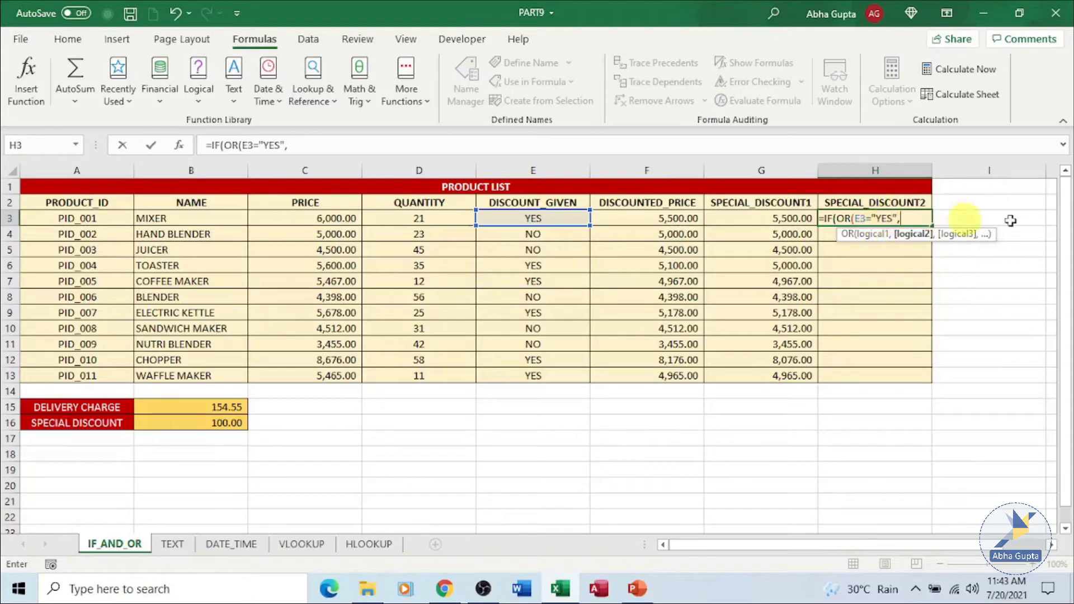
pyautogui.write('D')
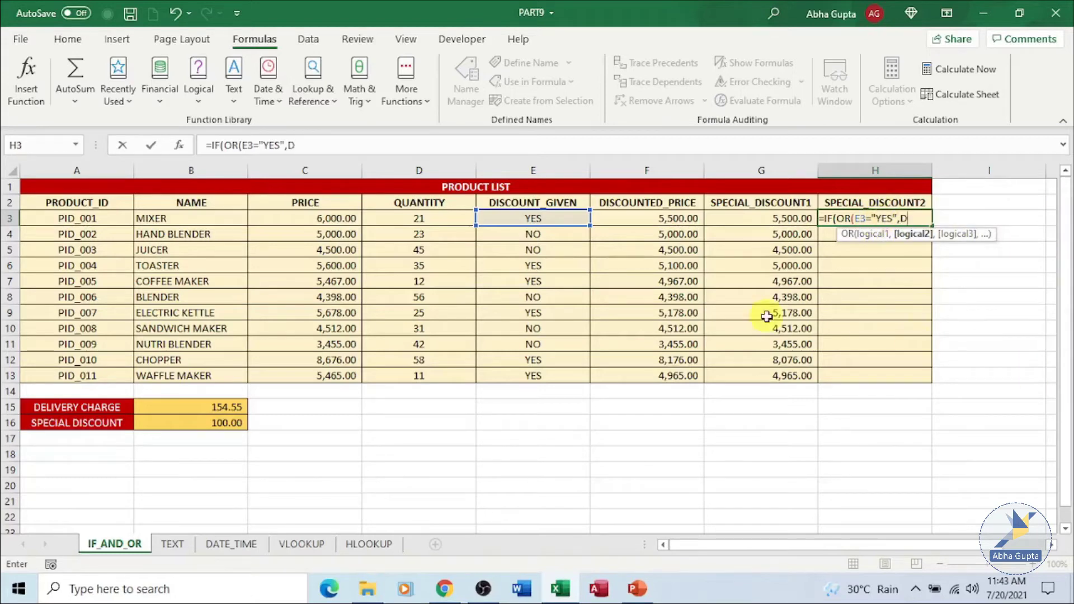
pyautogui.write('3>')
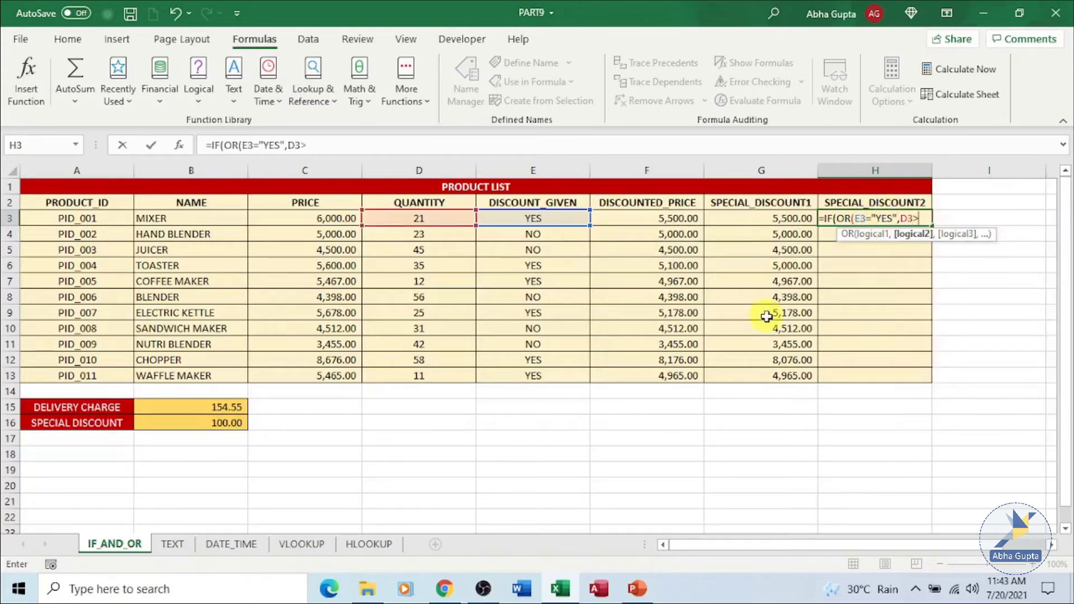
pyautogui.write('=20')
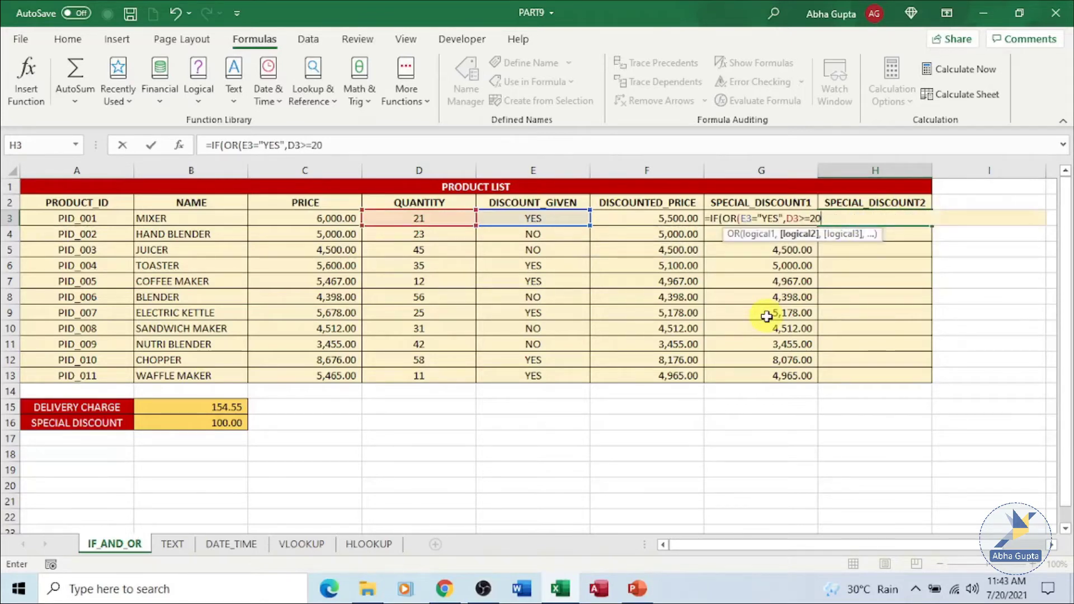
pyautogui.write('),')
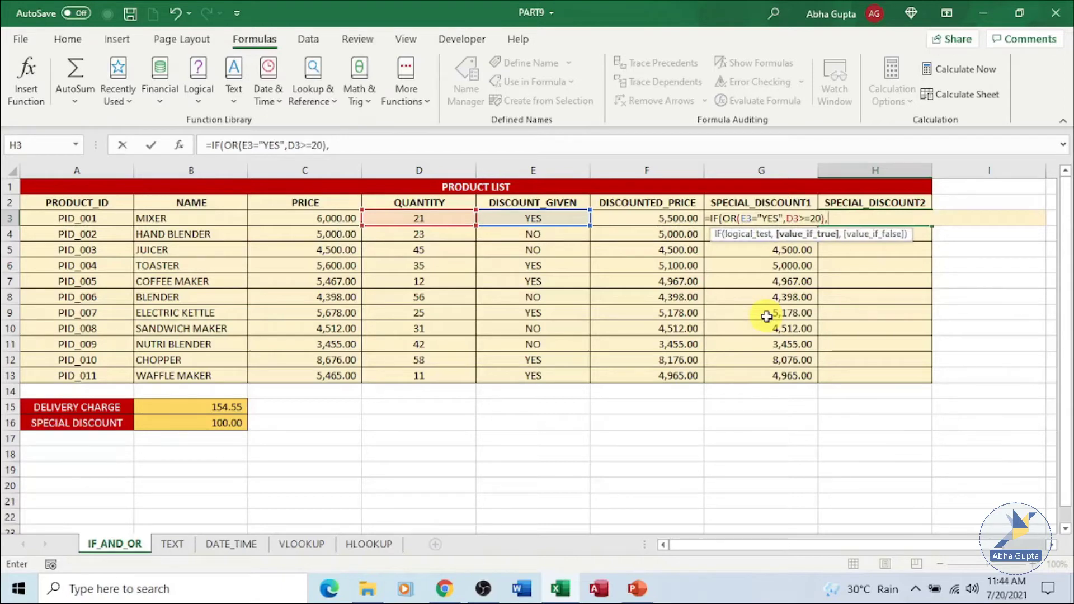
# Complete the H3 formula with F3-50 as the value if true and F3 as the value if false
pyautogui.write('F3')
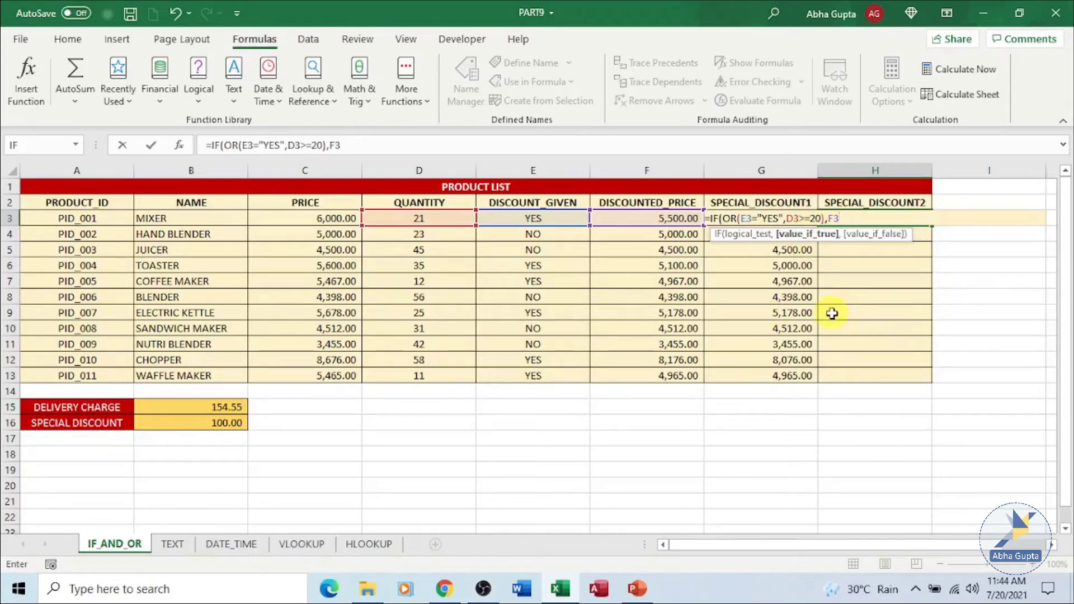
pyautogui.press('BackSpace')
pyautogui.press('BackSpace')
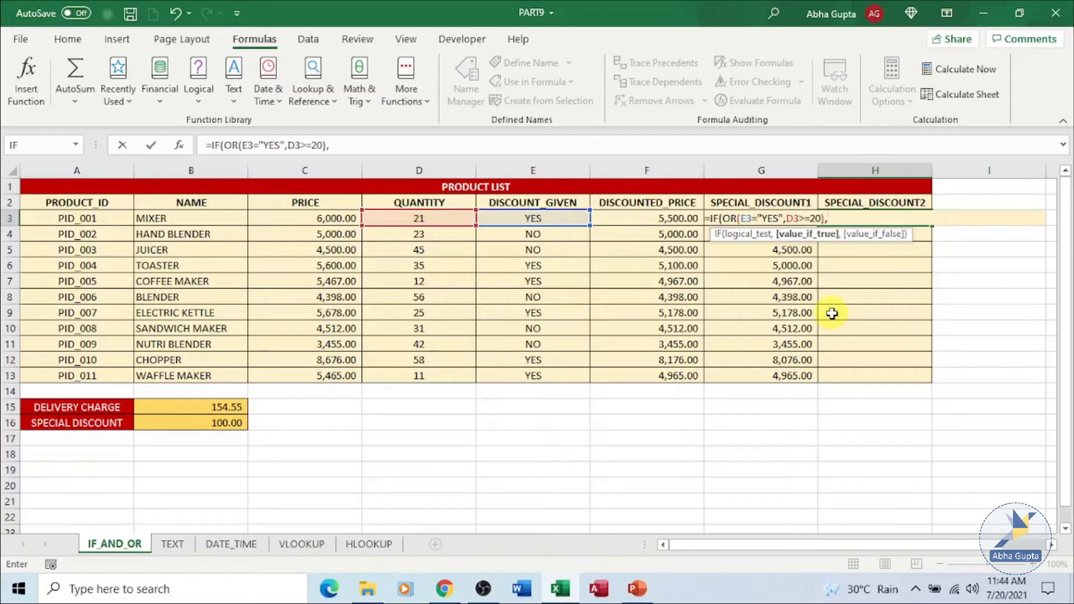
pyautogui.write('F3')
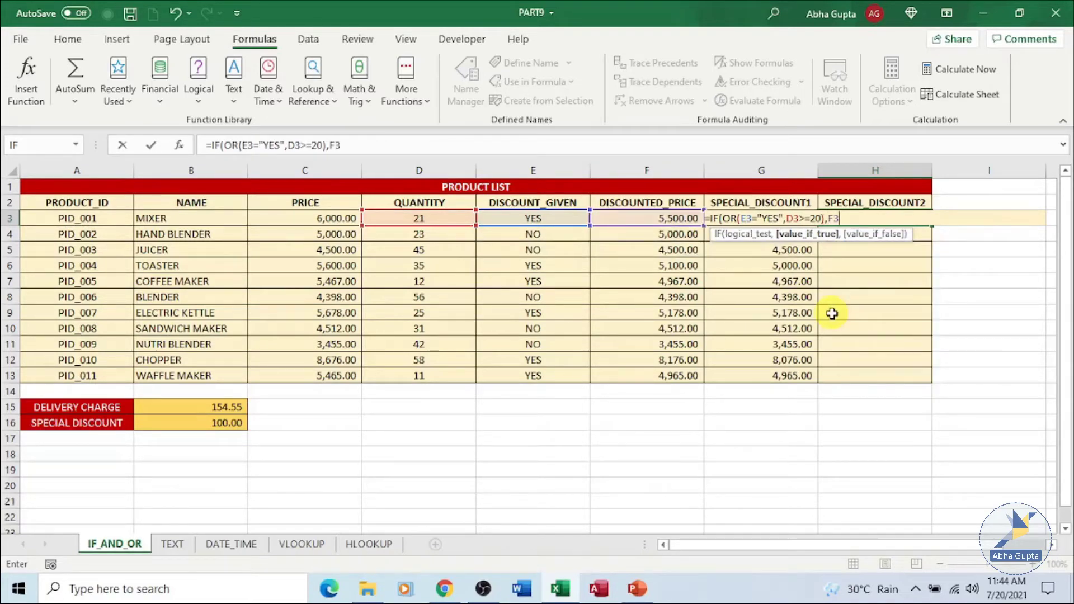
pyautogui.write('-50,F3')
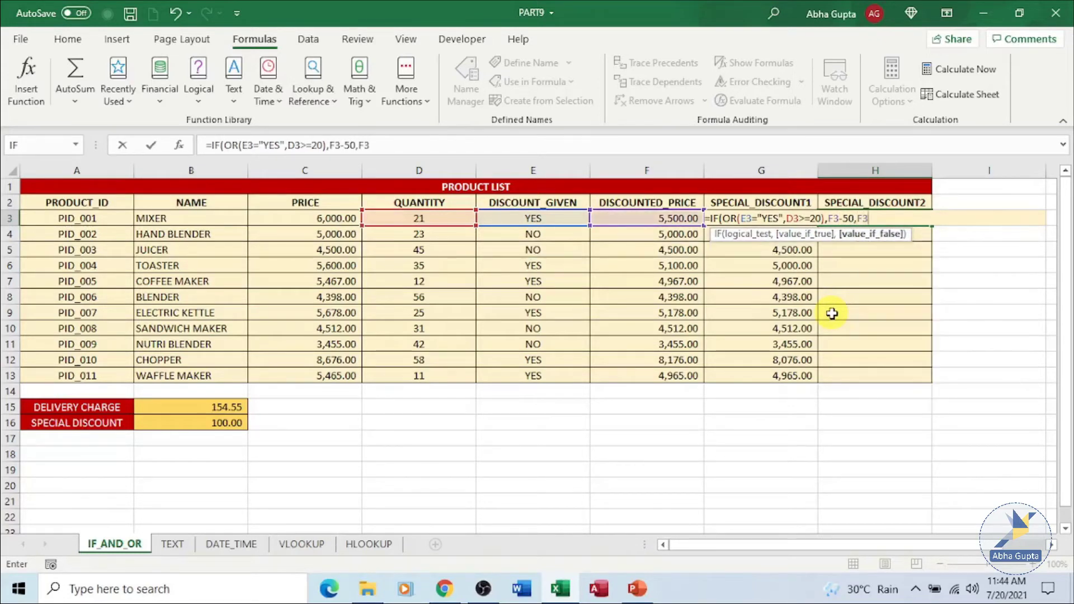
pyautogui.write(')')
pyautogui.press('Return')
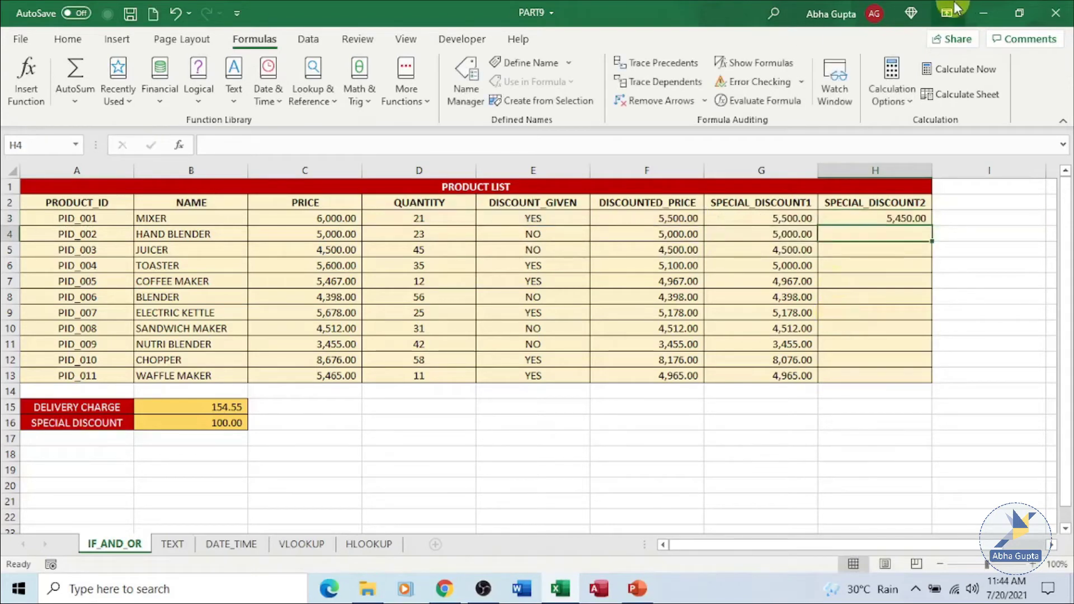
# Compare the G3 and H3 formulas, and fill the H3 formula down through H13
pyautogui.click(810, 216)
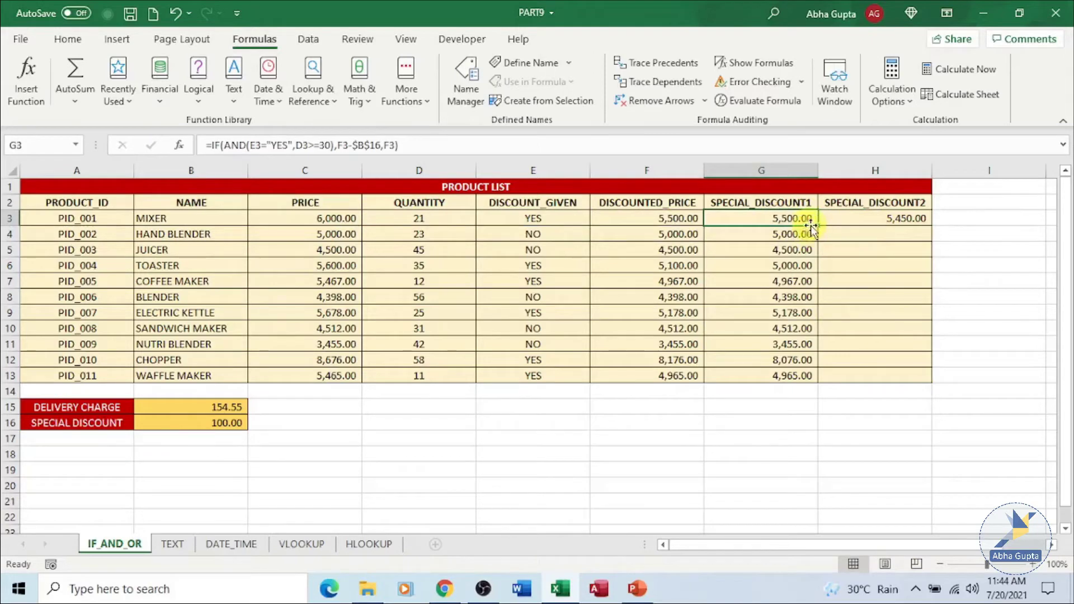
pyautogui.click(874, 217)
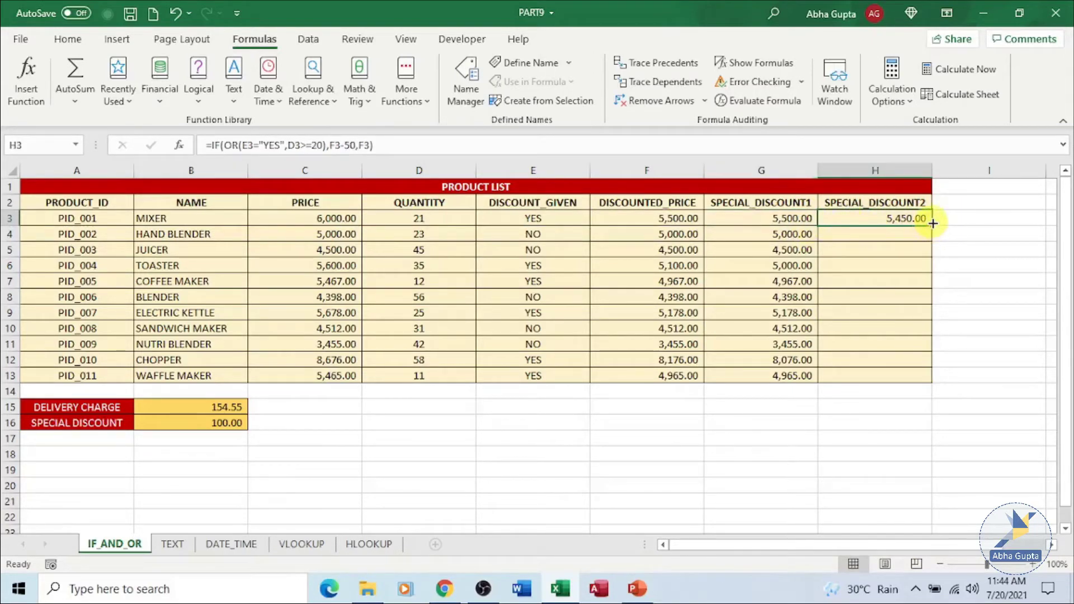
pyautogui.moveTo(932, 223); pyautogui.dragTo(947, 382)
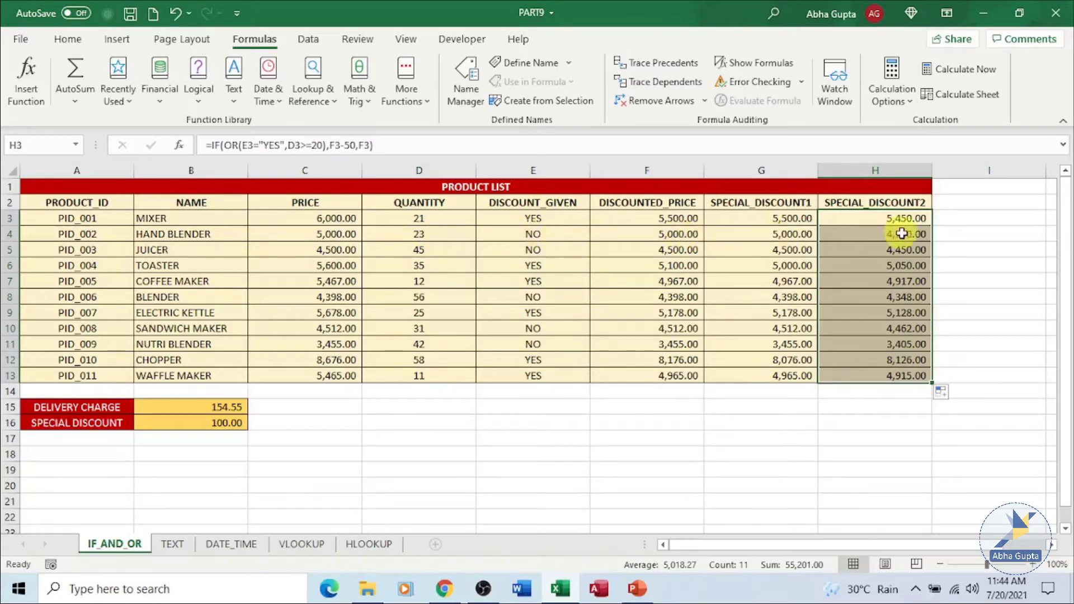
pyautogui.click(959, 233)
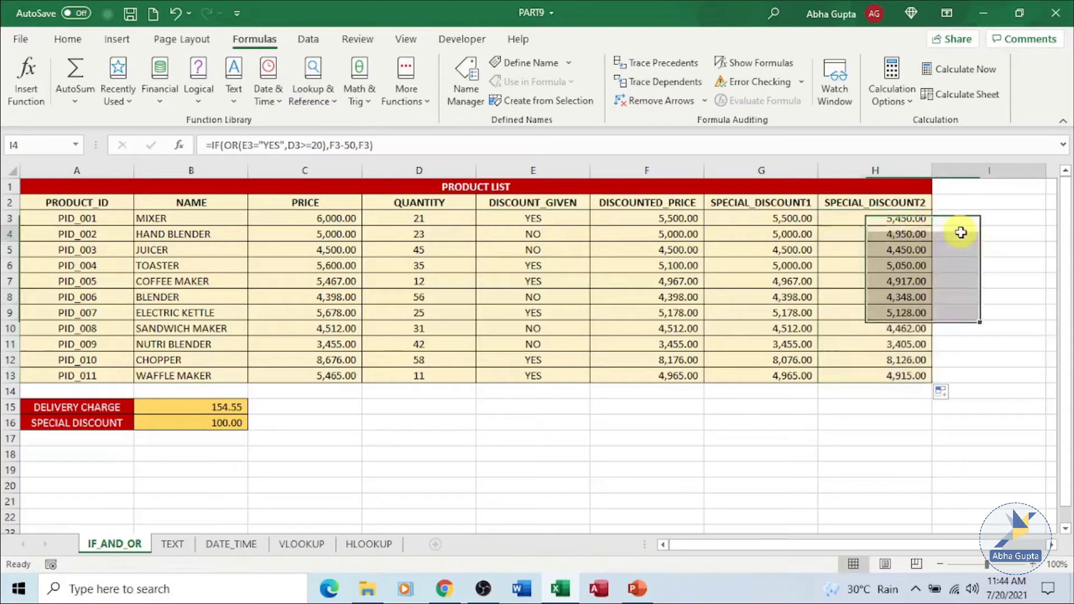
pyautogui.click(906, 235)
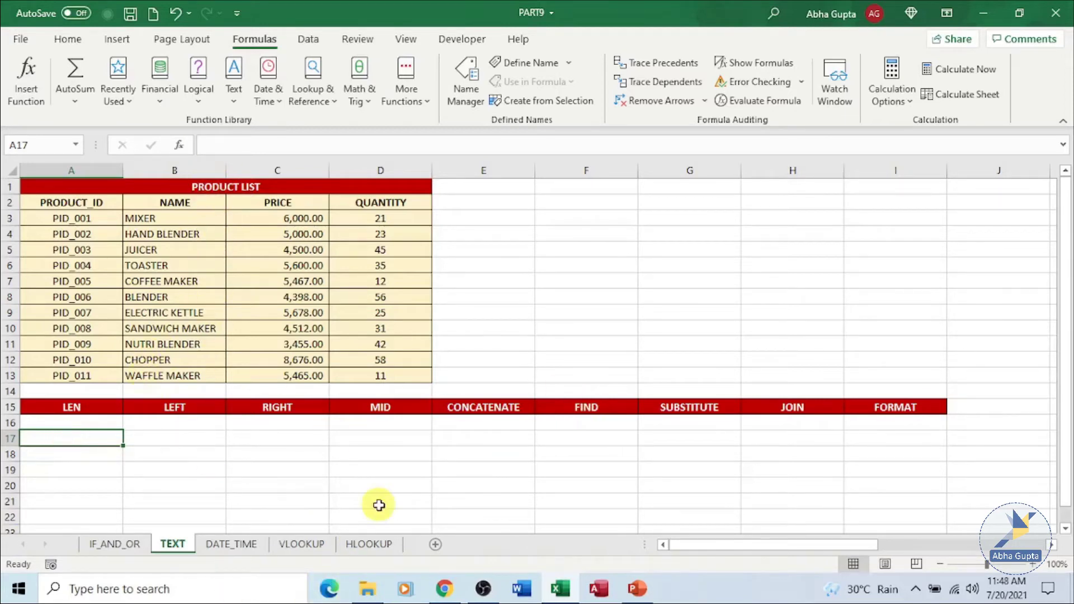
# Enter =LEN(B3) in A17 under LEN to count the characters in the first product name
pyautogui.write('=LE')
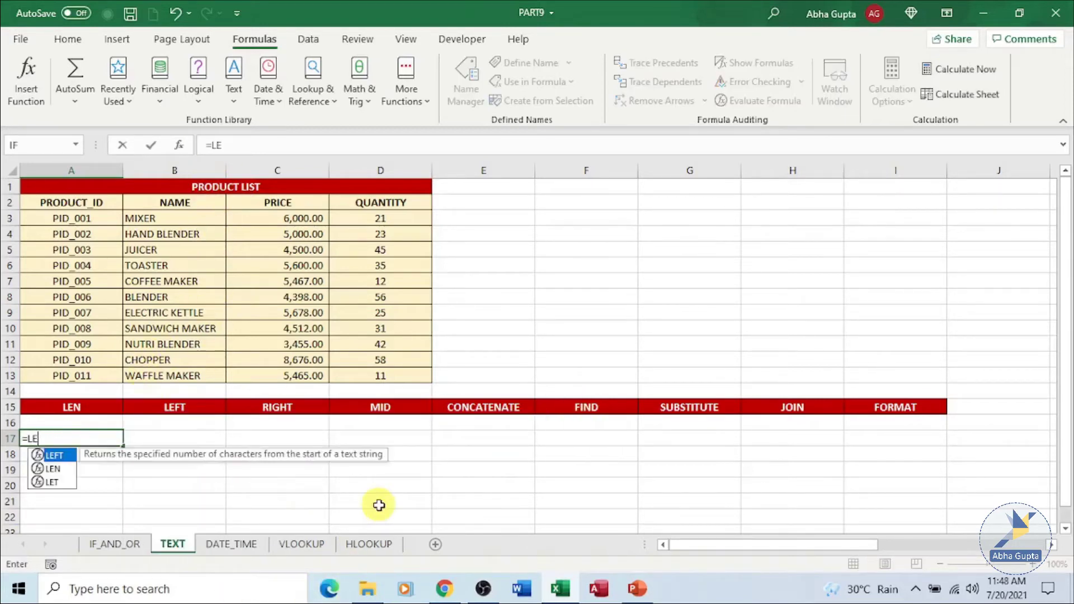
pyautogui.write('N(')
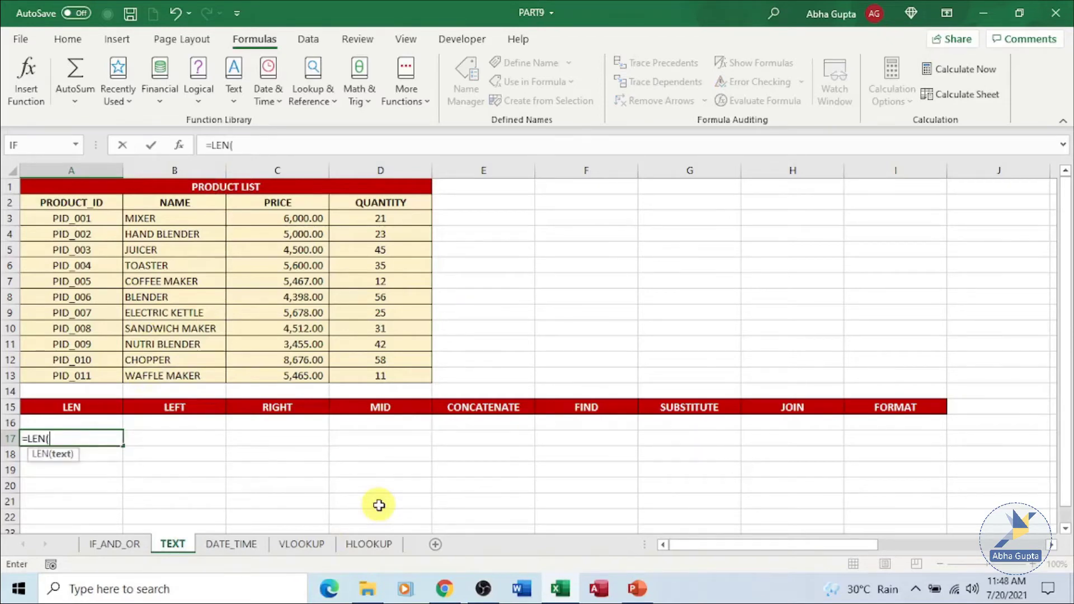
pyautogui.click(134, 224)
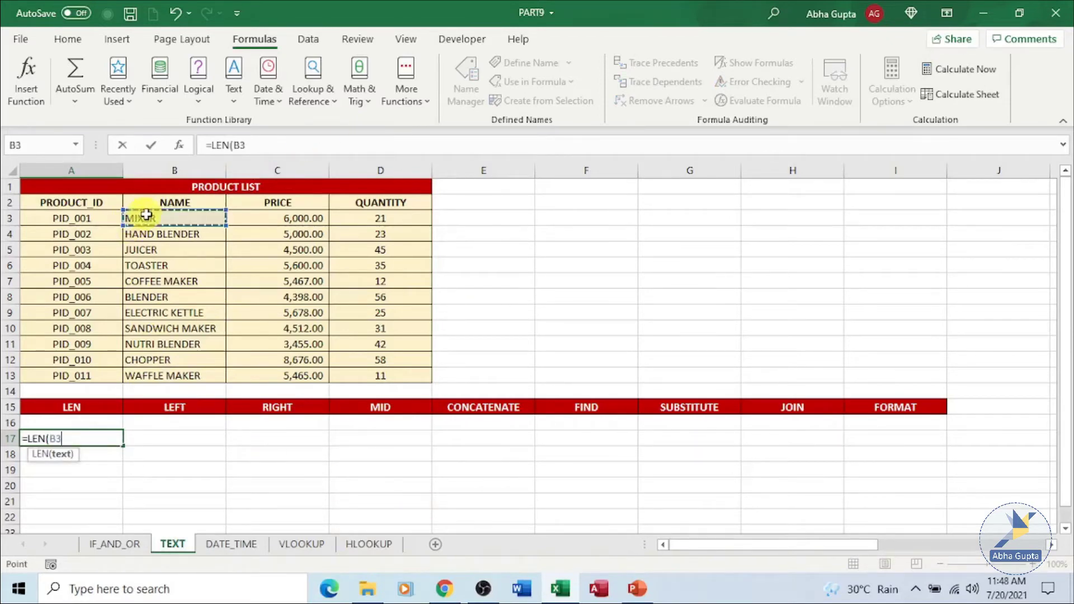
pyautogui.write(')')
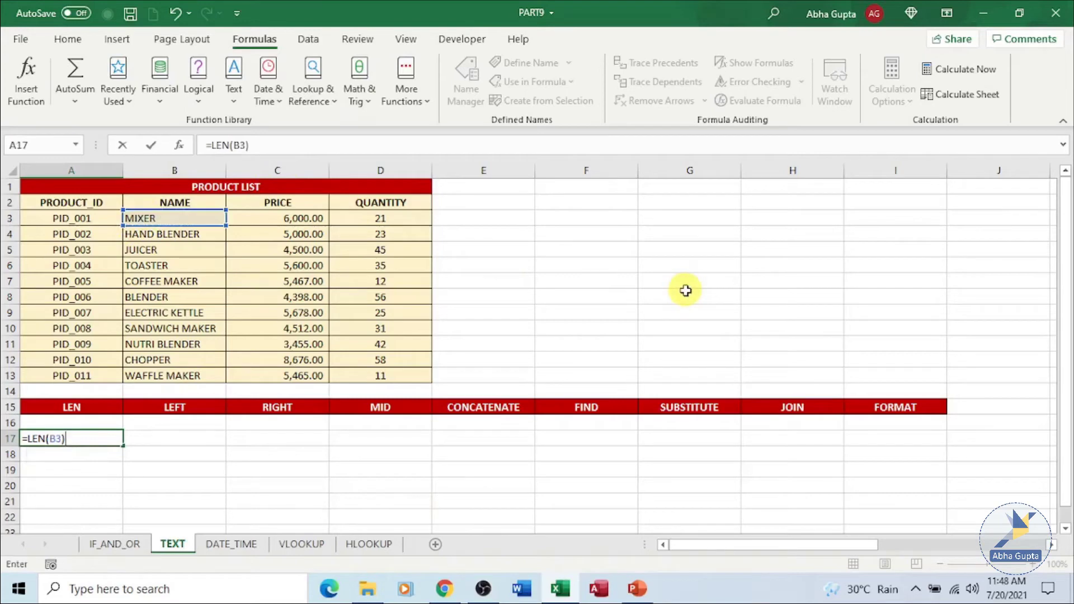
pyautogui.press('Return')
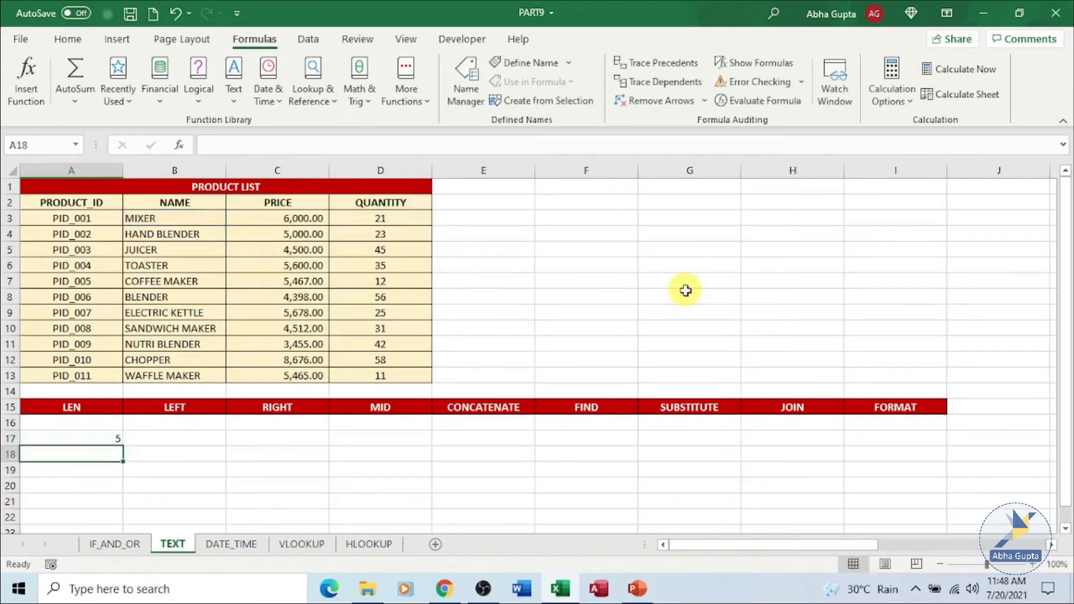
pyautogui.click(191, 219)
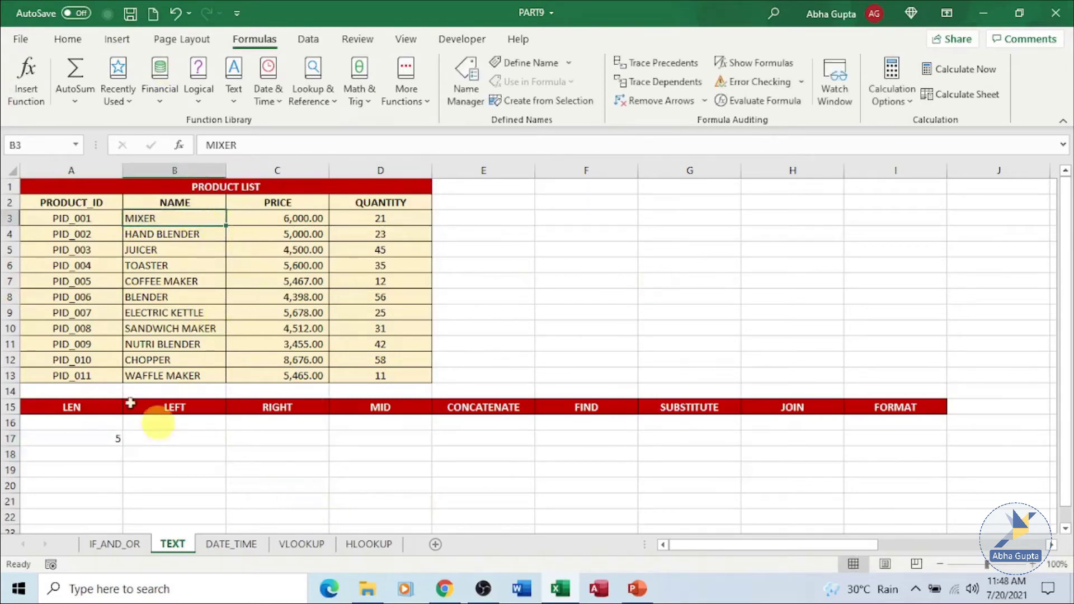
# Enter =LEFT(B3,3) in B17 under LEFT to extract the first three characters of MIXER
pyautogui.click(177, 435)
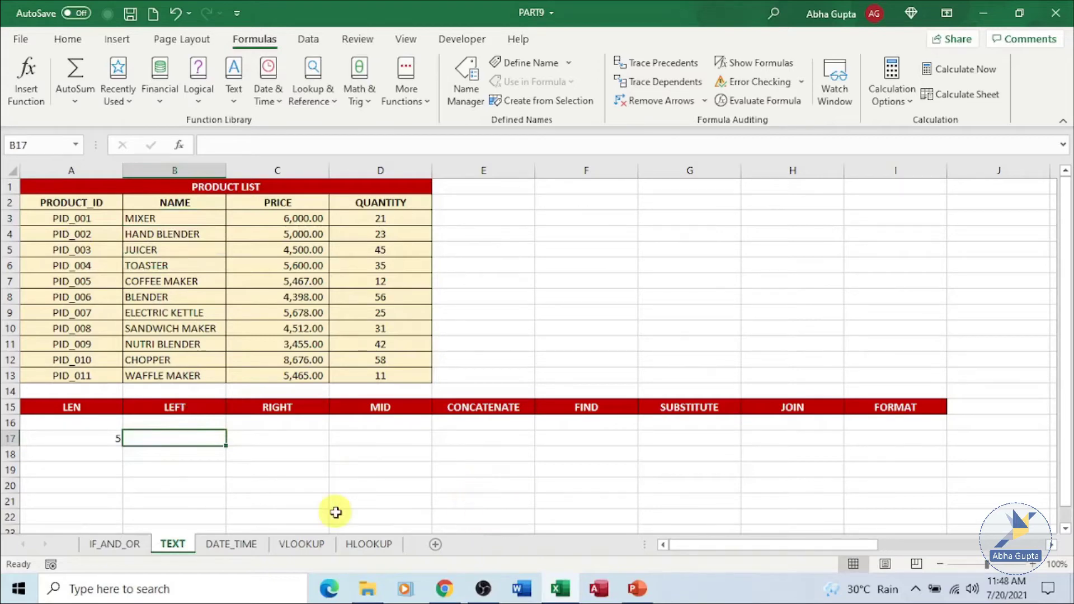
pyautogui.write('=LE')
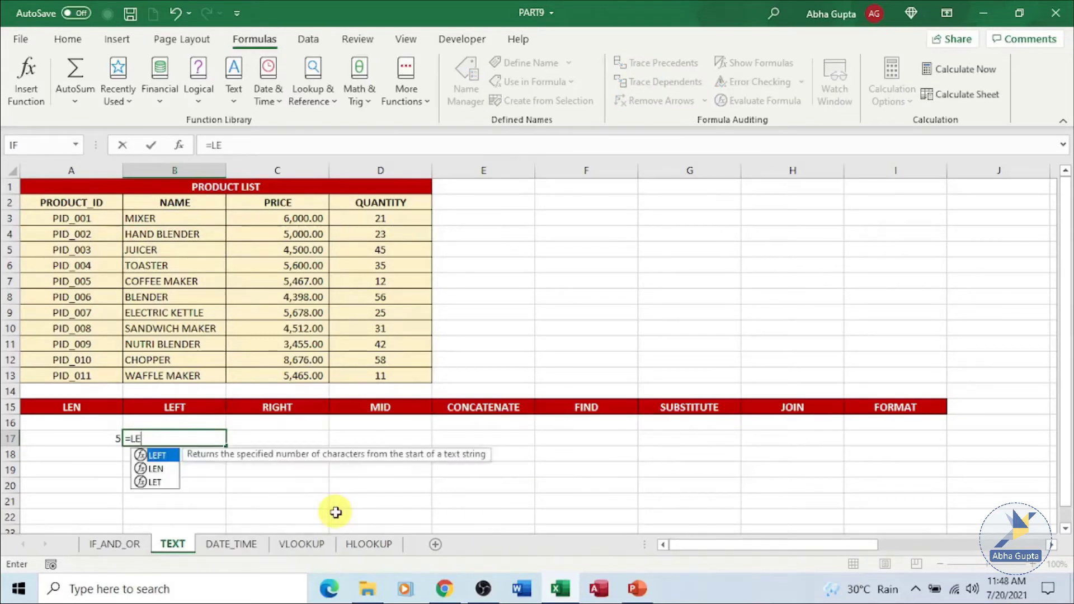
pyautogui.write('FT(')
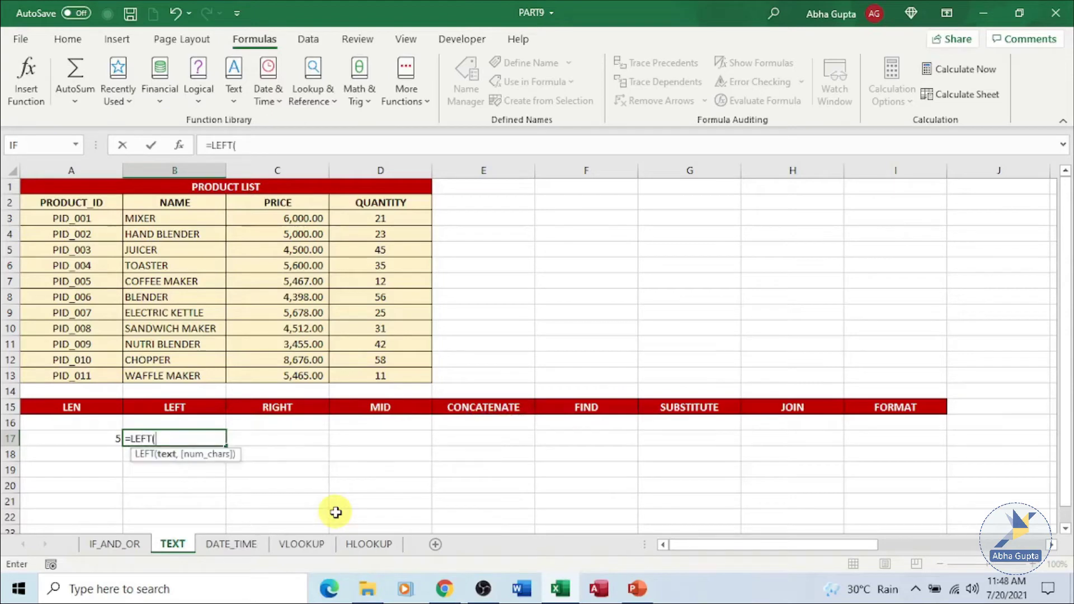
pyautogui.click(205, 215)
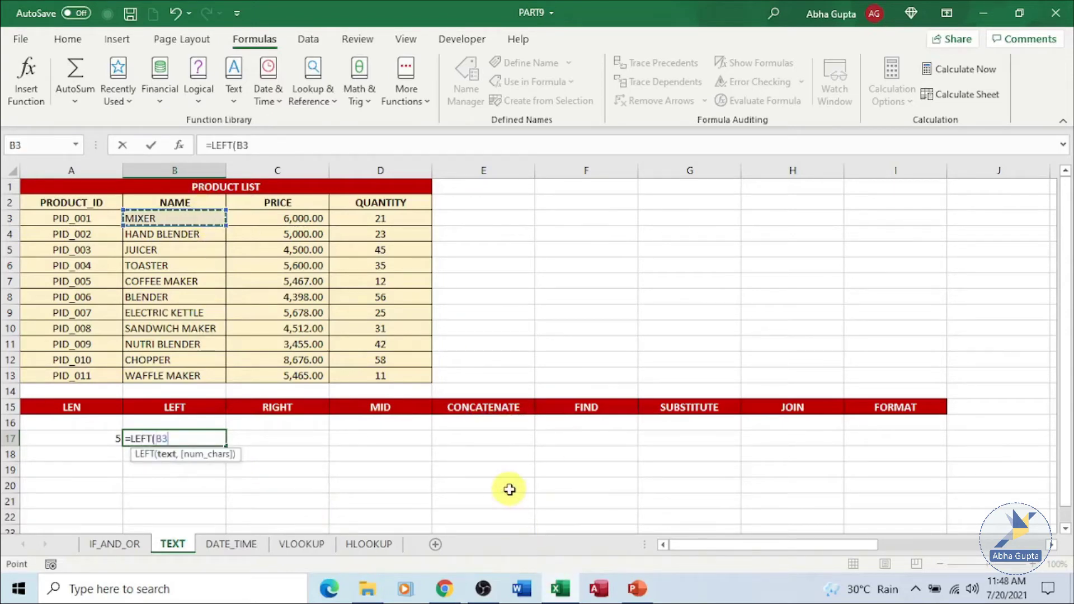
pyautogui.write(',')
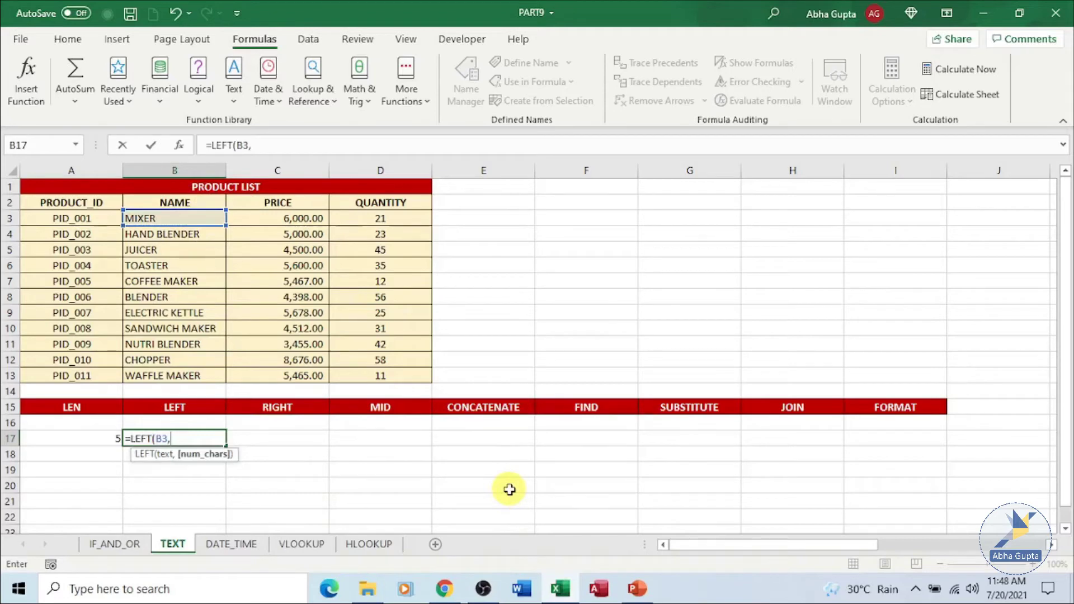
pyautogui.write('3)')
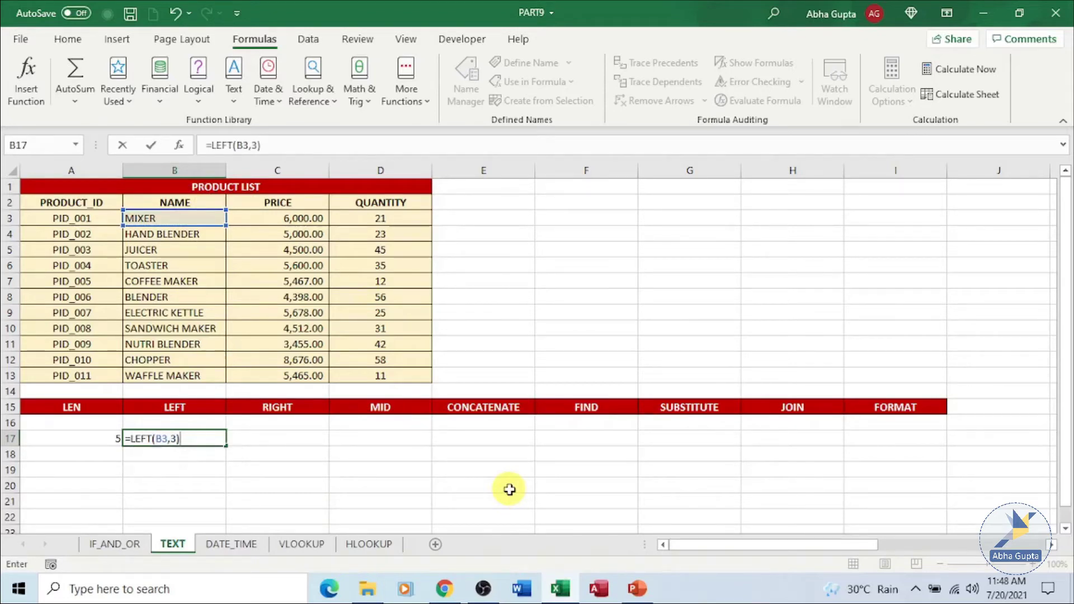
pyautogui.press('Return')
pyautogui.press('Up')
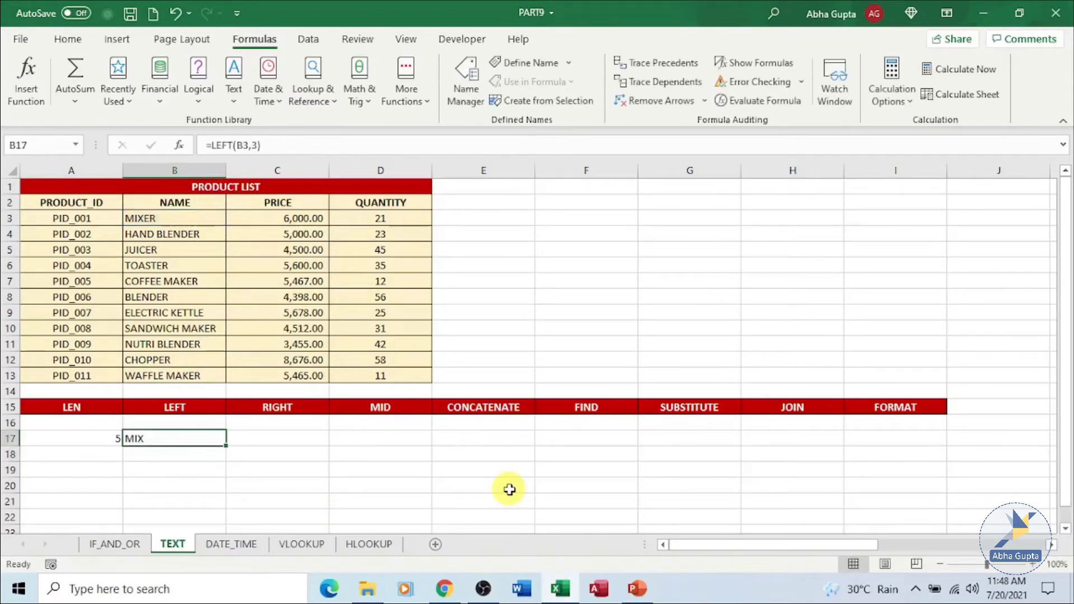
# Enter =RIGHT(B4,3) in C17 under RIGHT to extract the last three characters of HAND BLENDER
pyautogui.press('Right')
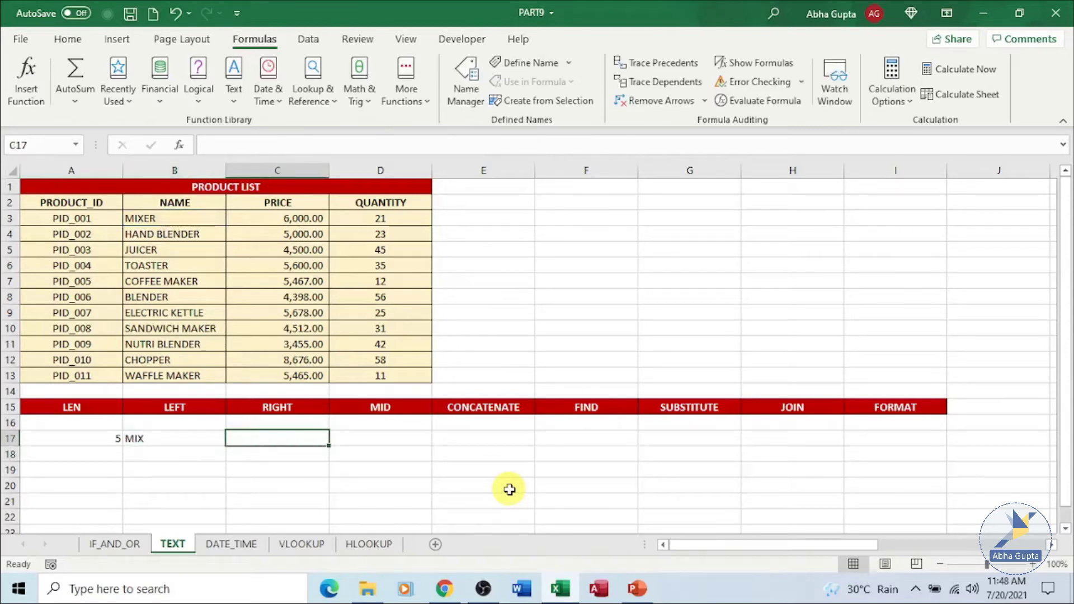
pyautogui.write('=RIGHT')
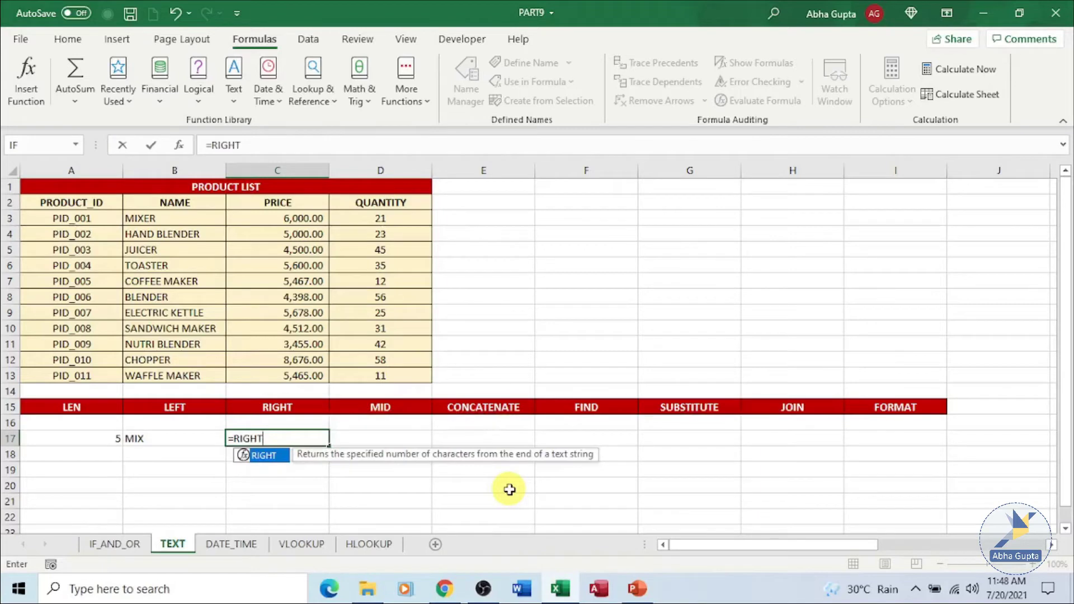
pyautogui.write('(')
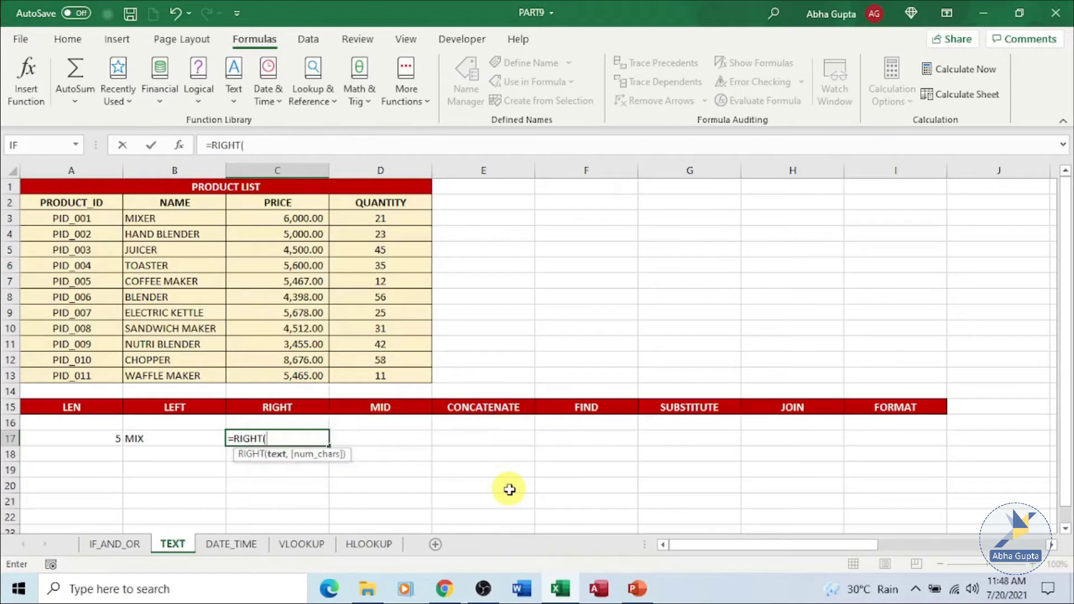
pyautogui.click(208, 234)
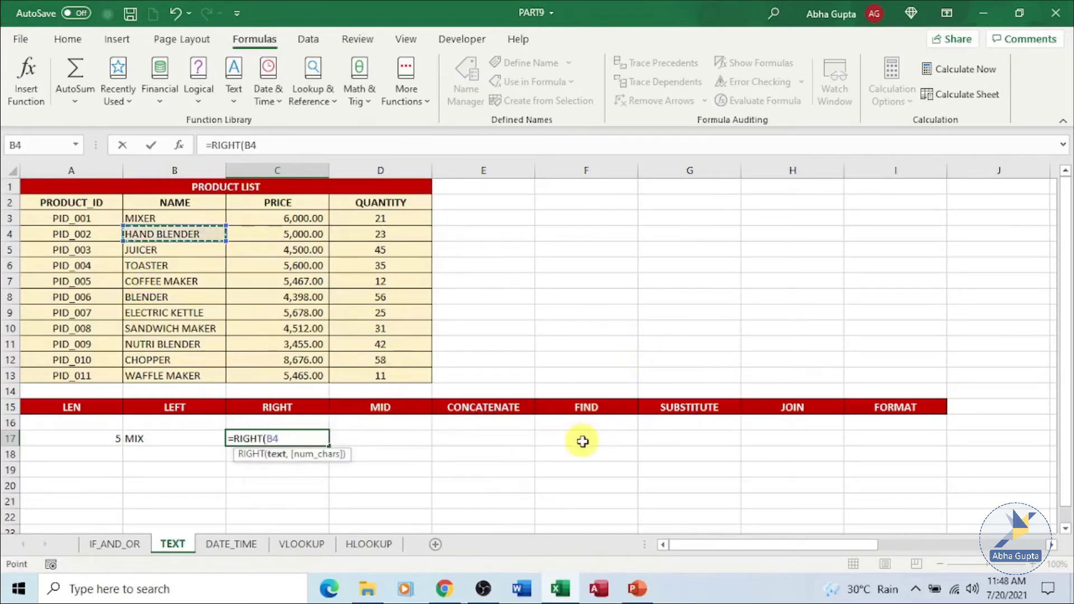
pyautogui.write(',')
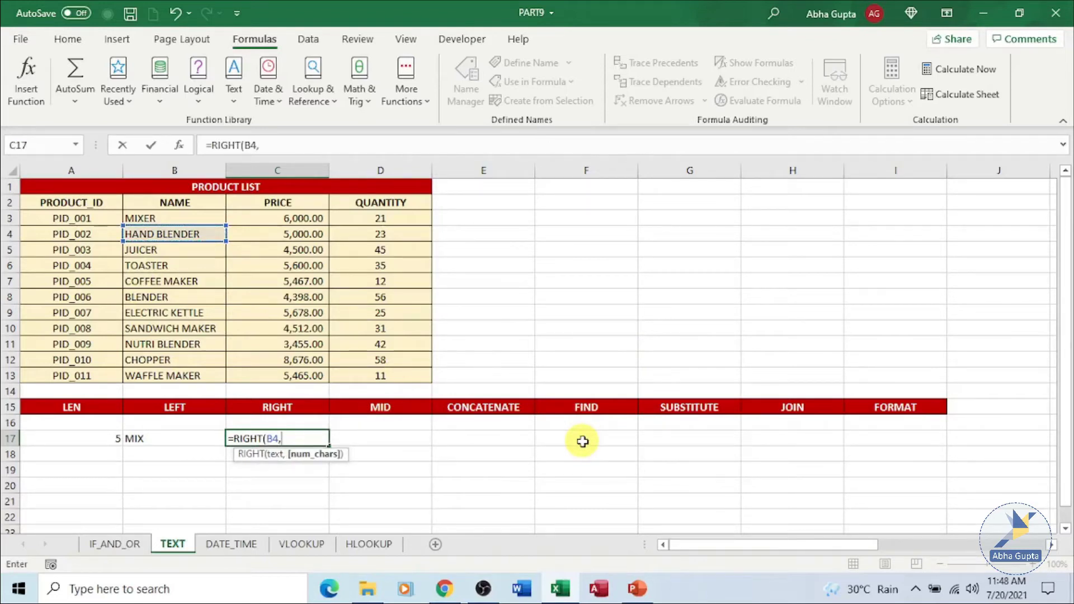
pyautogui.write('3)')
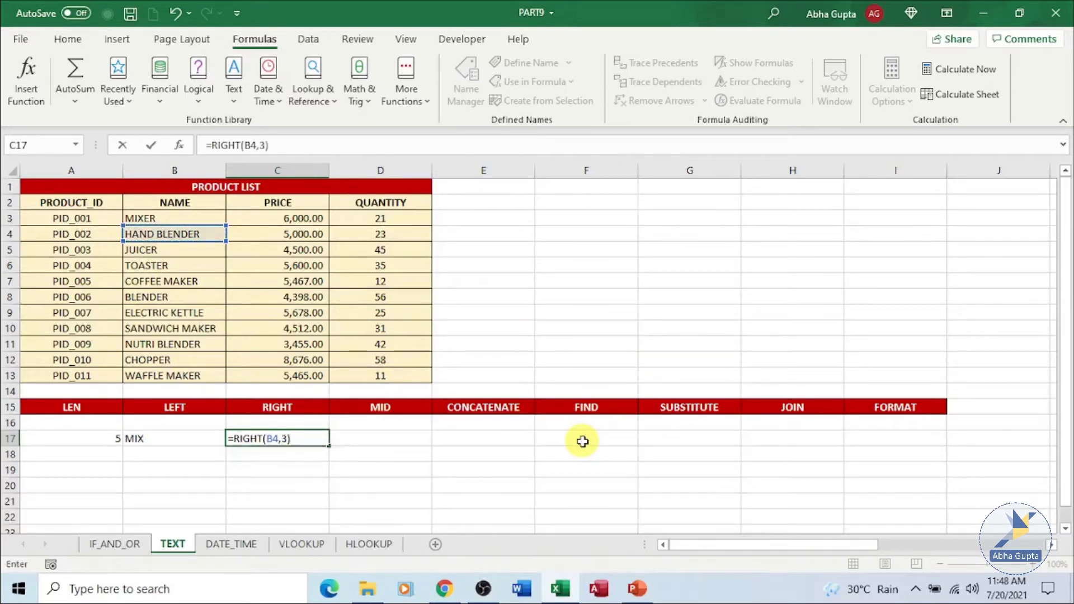
pyautogui.press('Return')
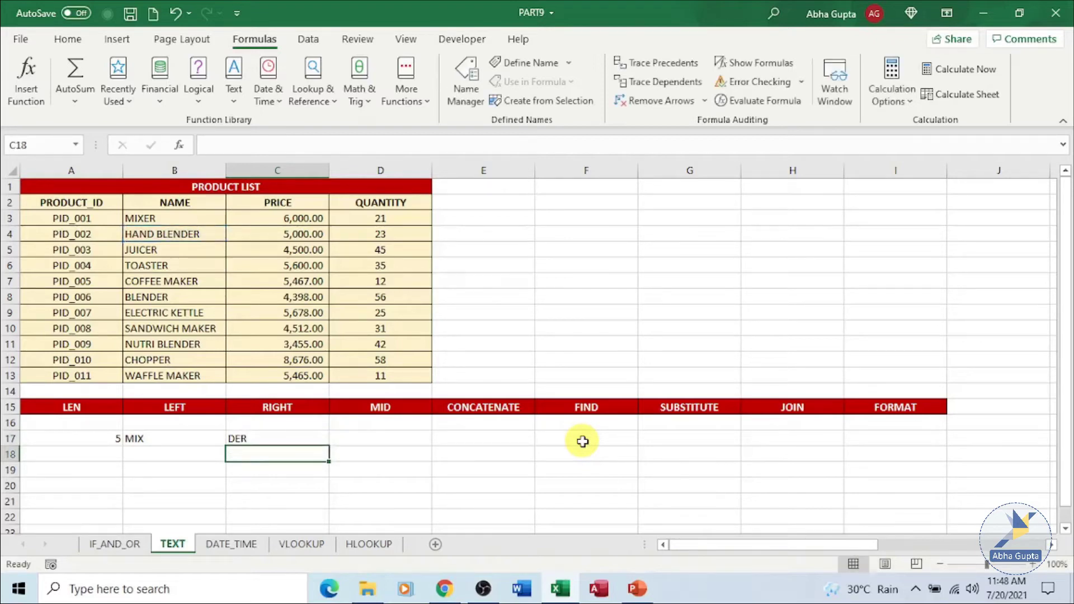
# Enter =MID(B4,4,4) in D17 under MID to extract four characters of HAND BLENDER from the fourth position
pyautogui.click(408, 441)
pyautogui.write('=')
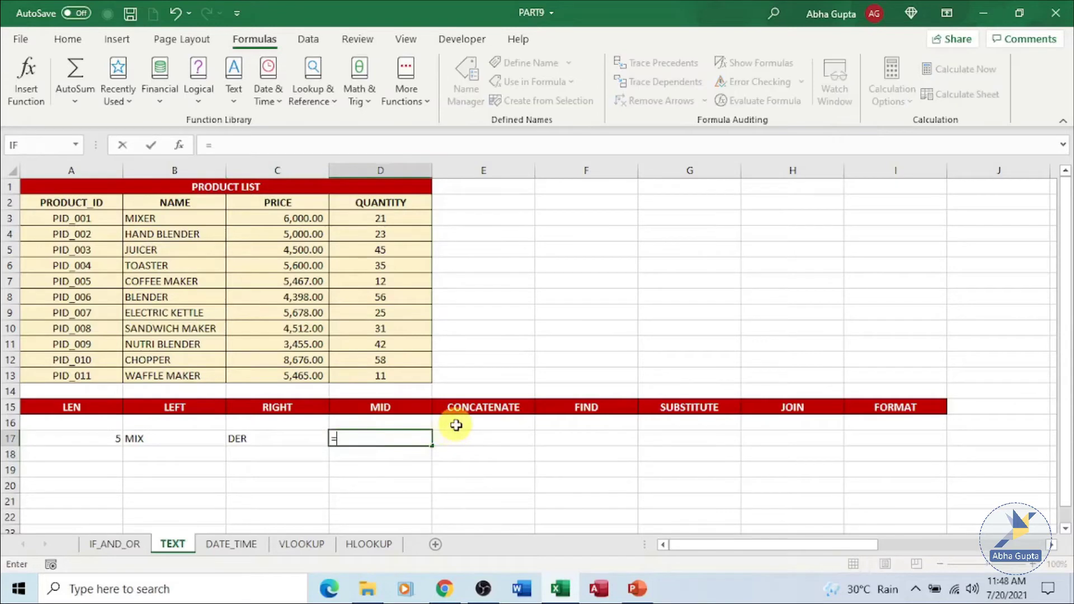
pyautogui.write('MID')
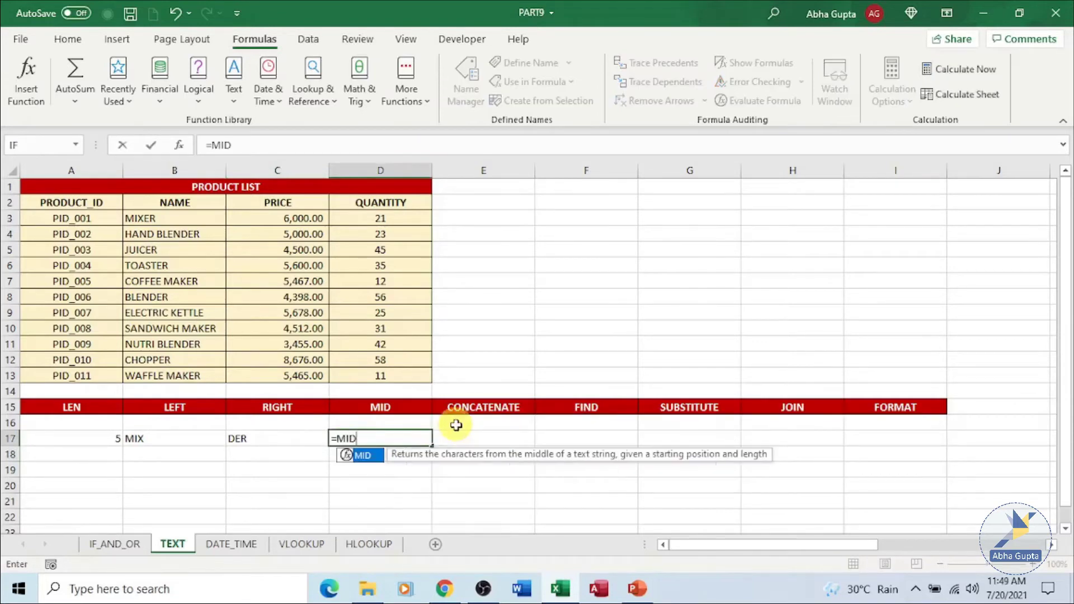
pyautogui.write('(')
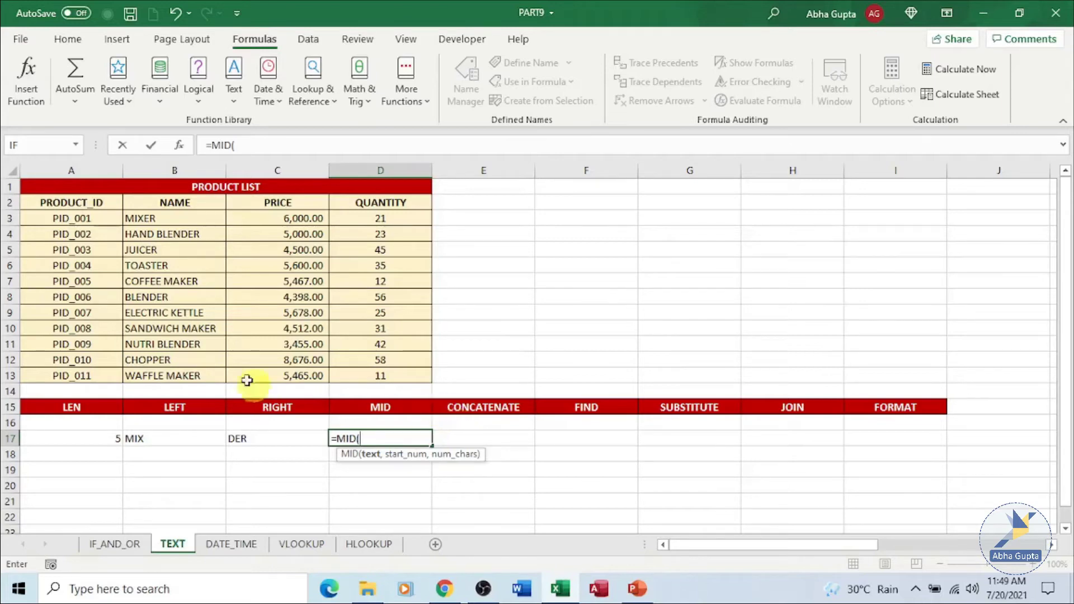
pyautogui.click(188, 234)
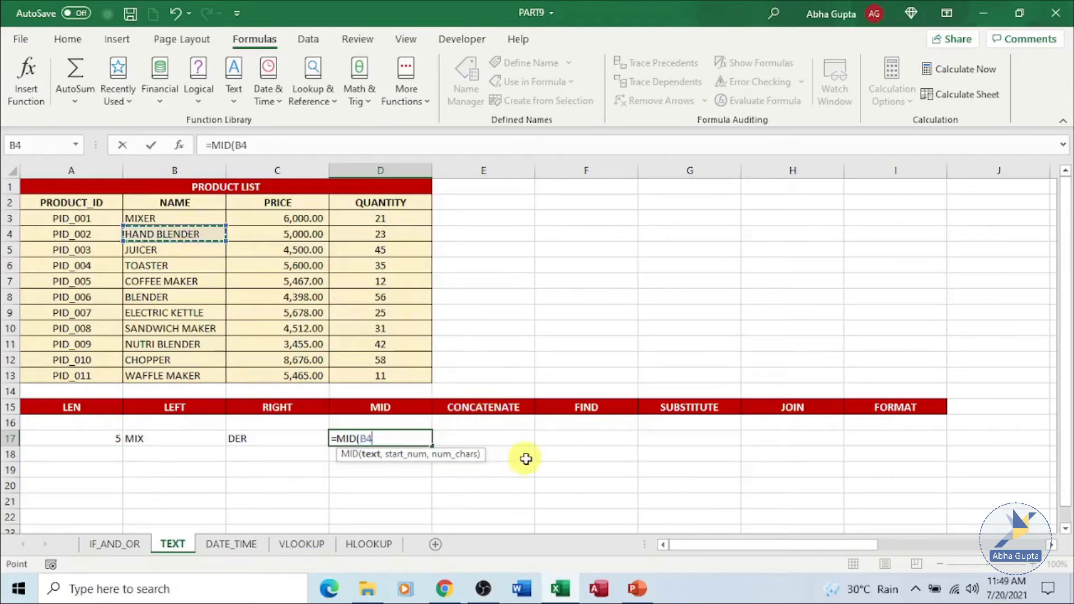
pyautogui.write(',')
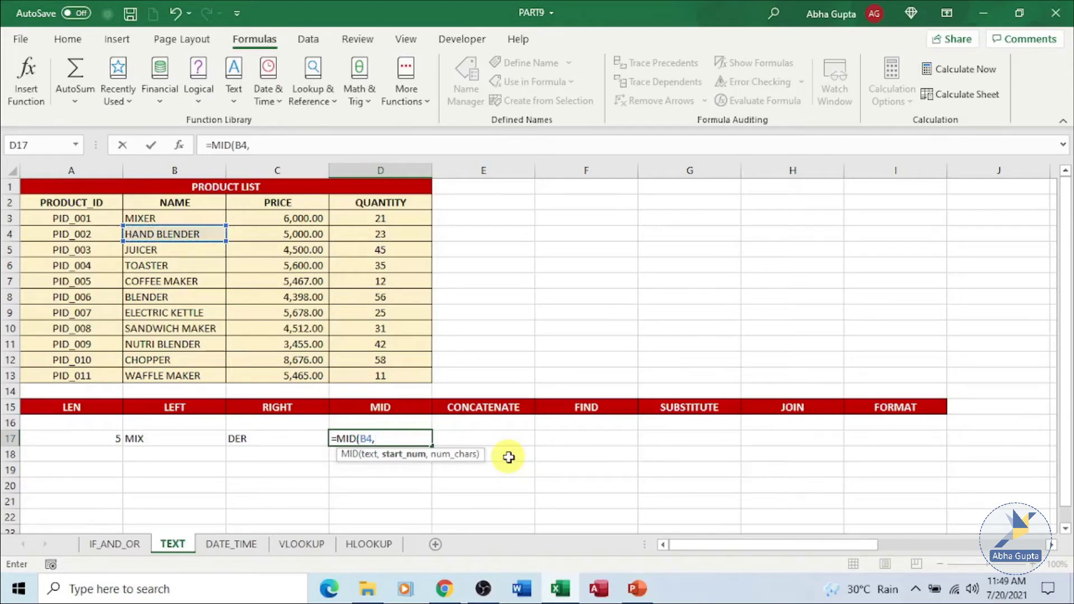
pyautogui.write('4,4,')
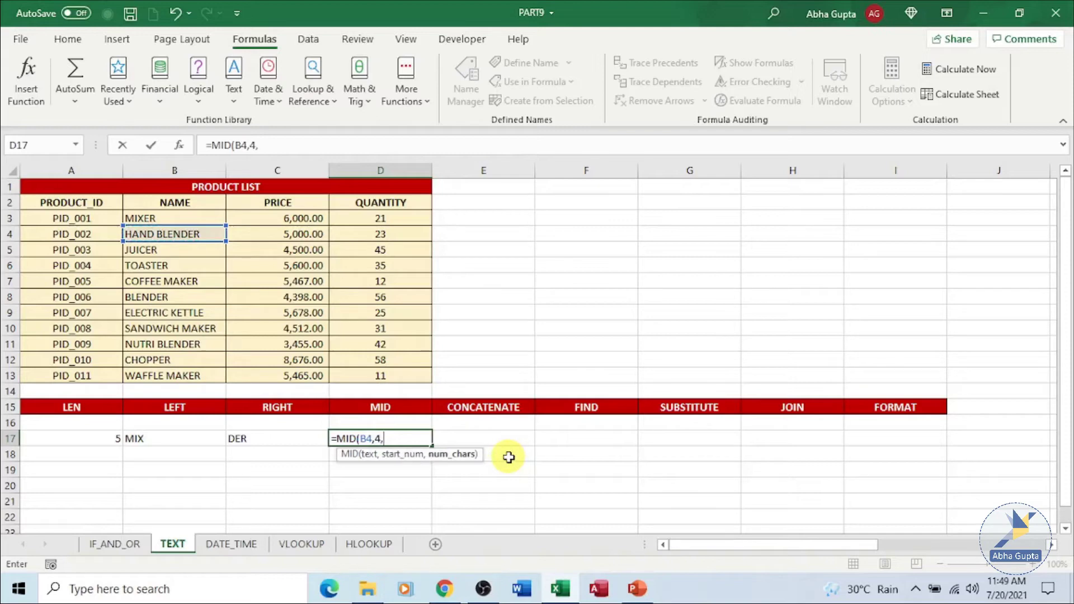
pyautogui.write(')')
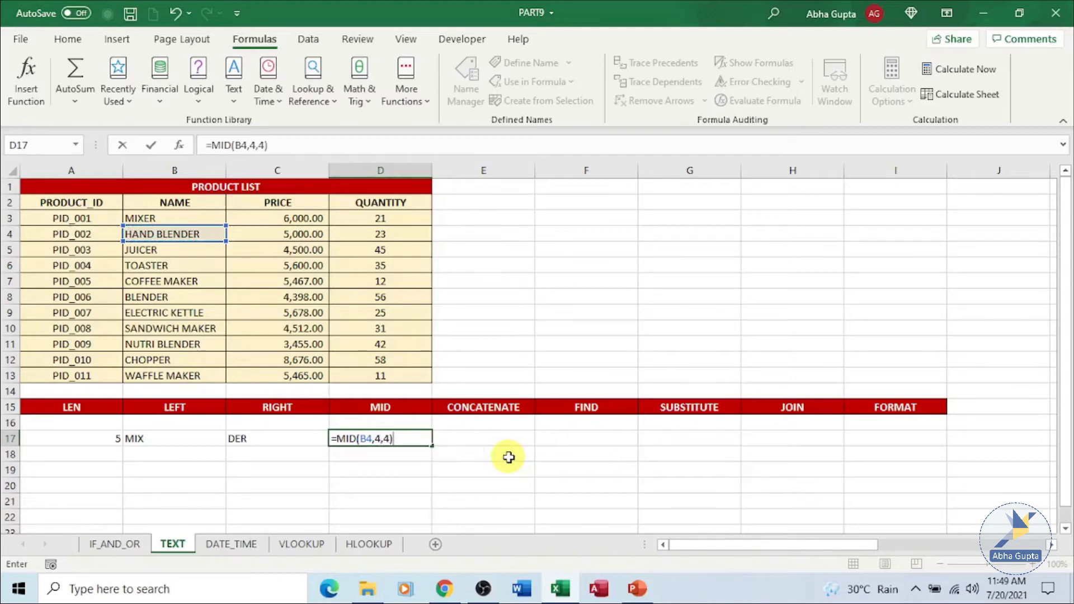
pyautogui.press('Return')
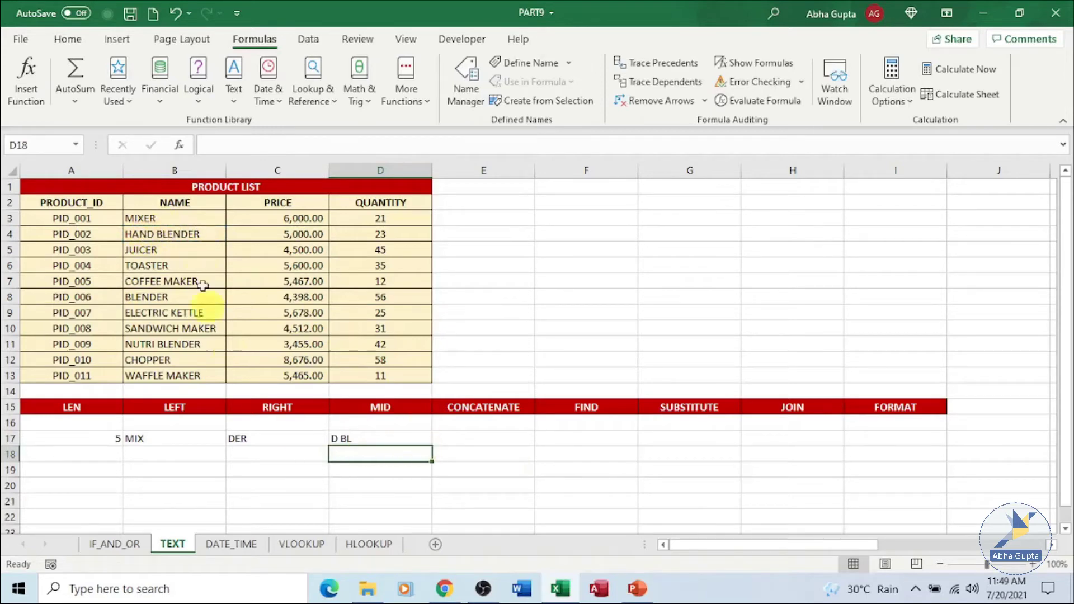
# Enter =FIND("BLENDER",B3) in F17 under FIND to look for BLENDER in the first product name
pyautogui.click(511, 437)
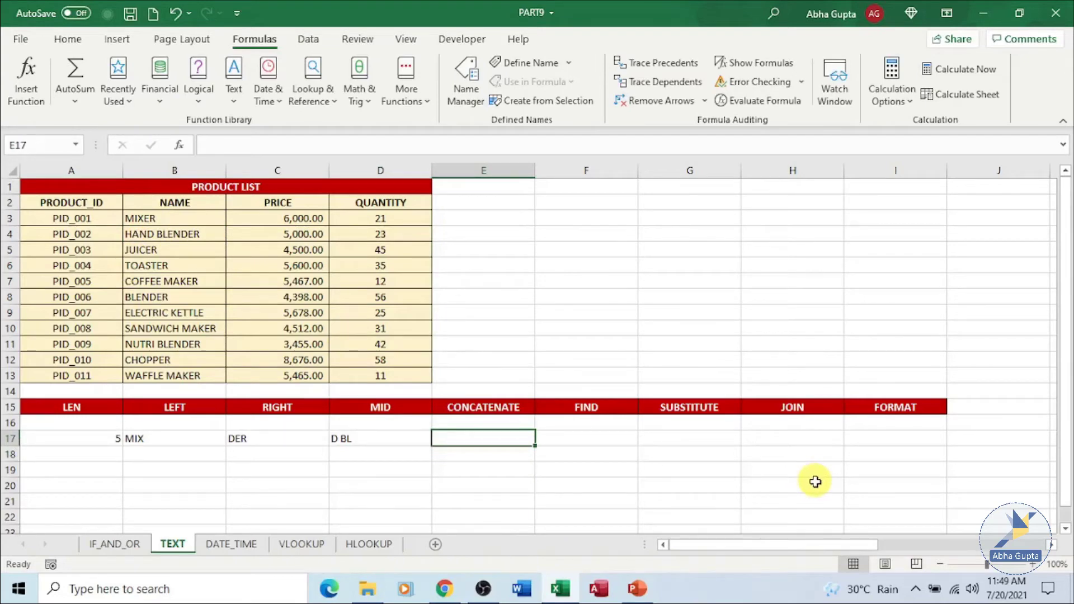
pyautogui.click(598, 440)
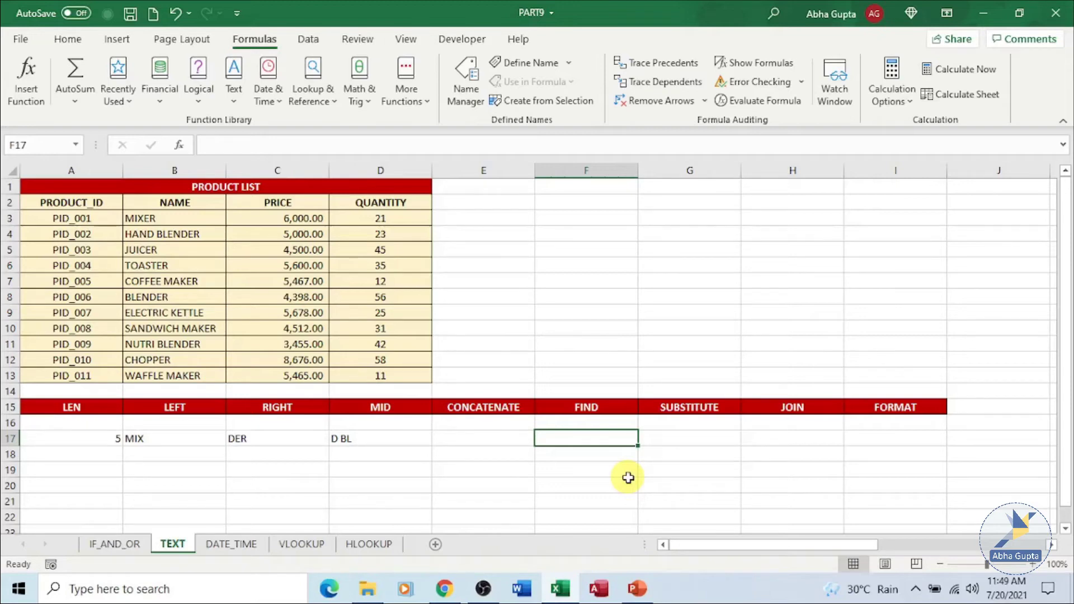
pyautogui.write('=')
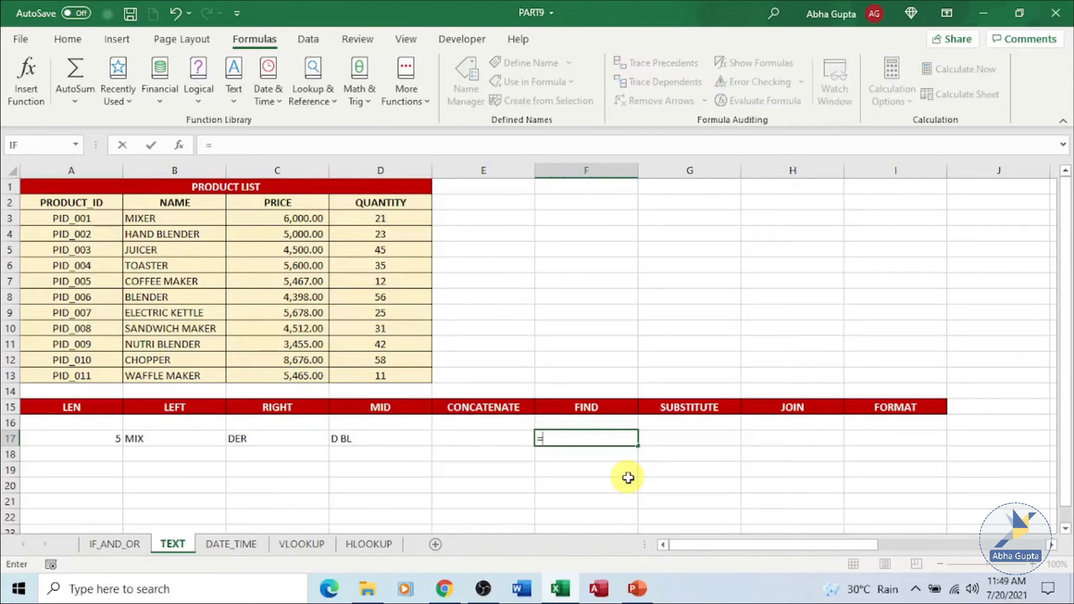
pyautogui.write('FIND')
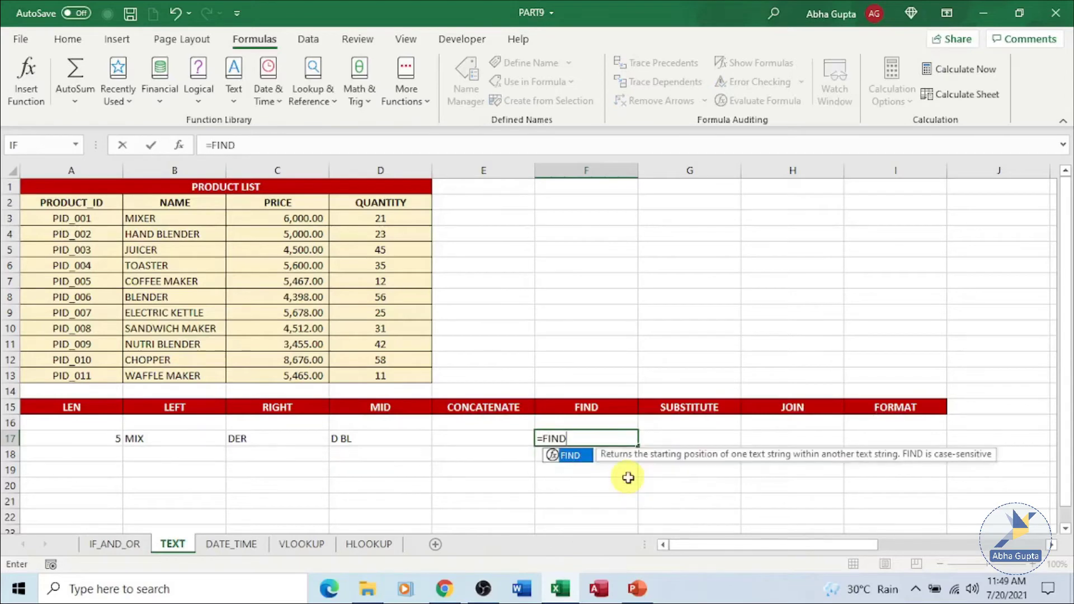
pyautogui.write('(')
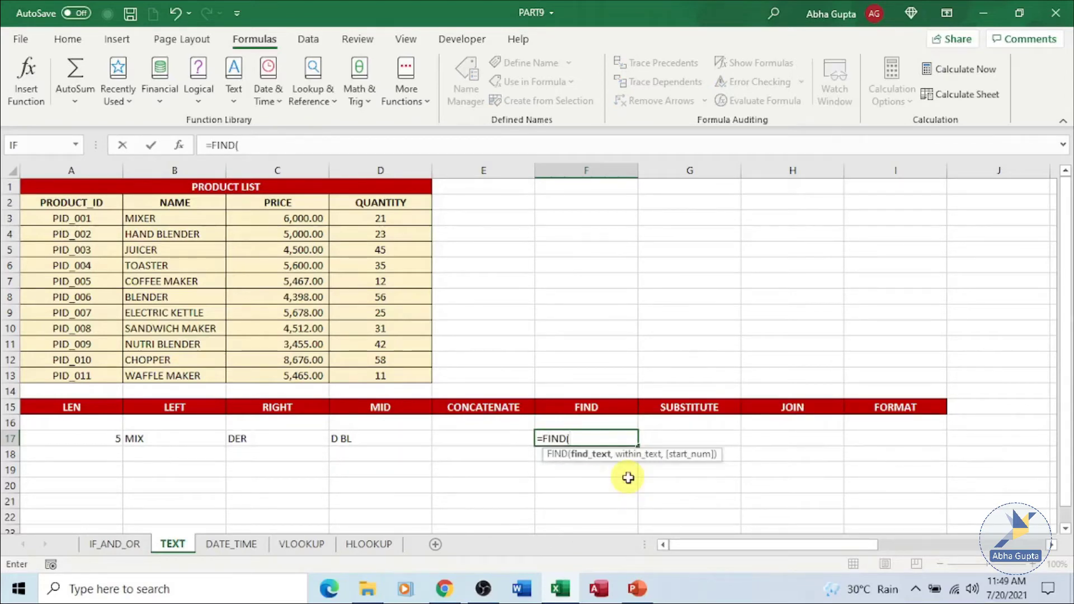
pyautogui.write('"BLENDER')
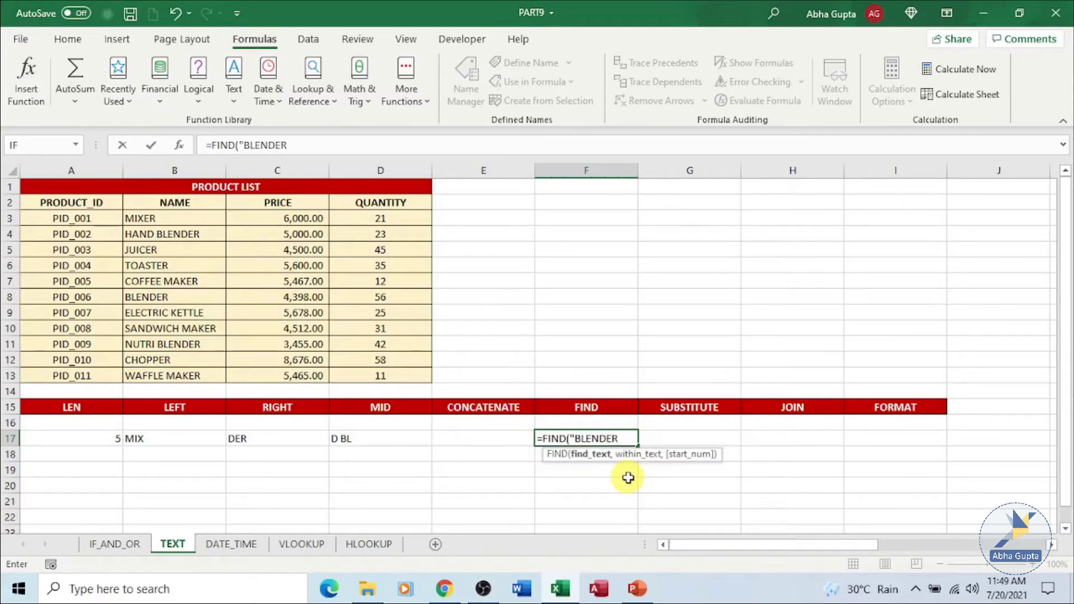
pyautogui.write('",')
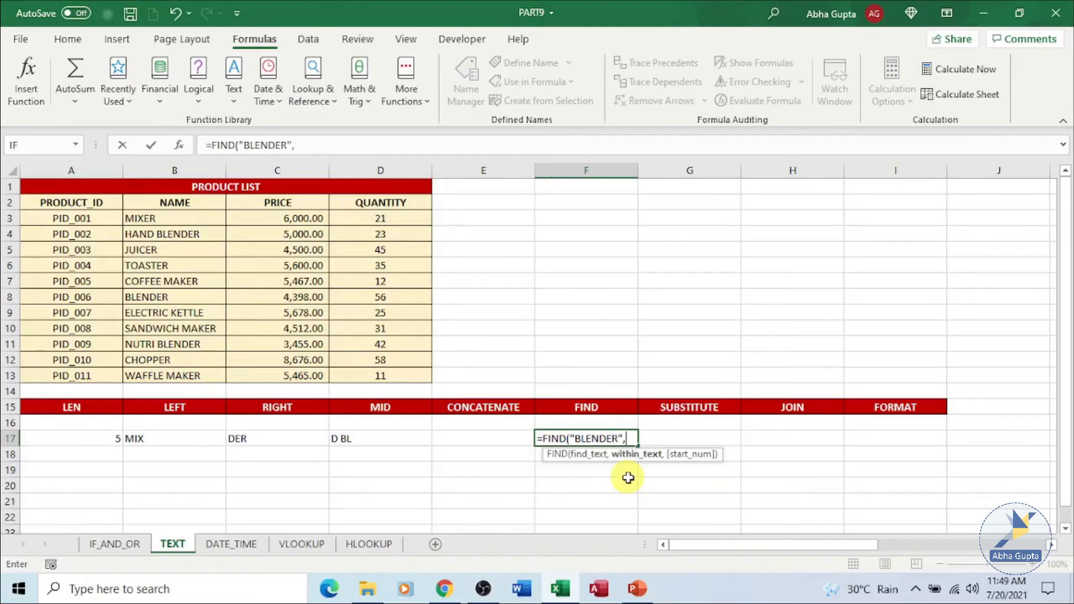
pyautogui.write('B3')
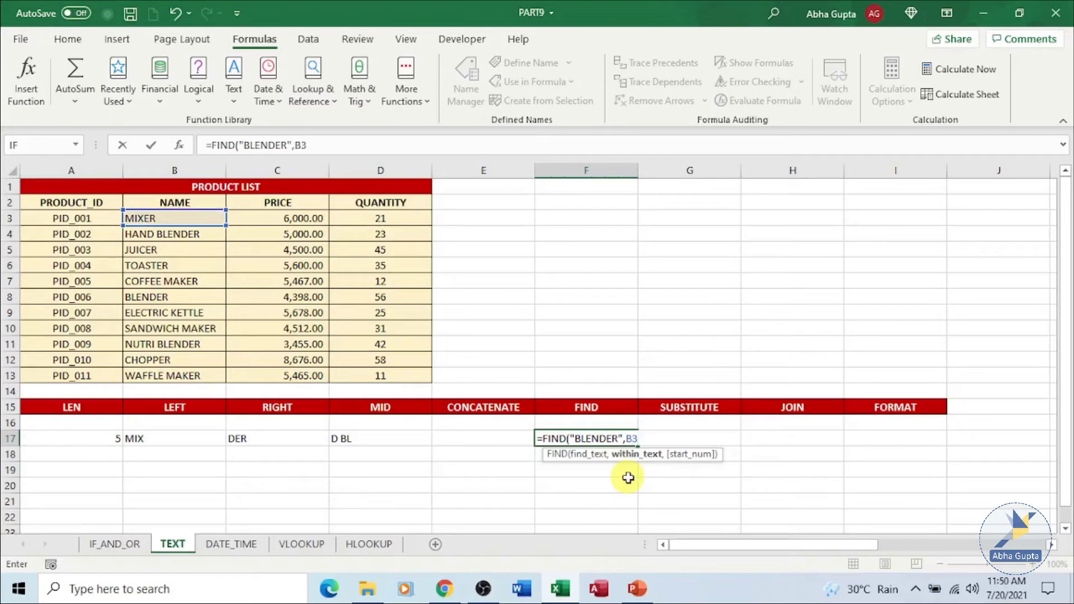
pyautogui.write(')')
pyautogui.press('Return')
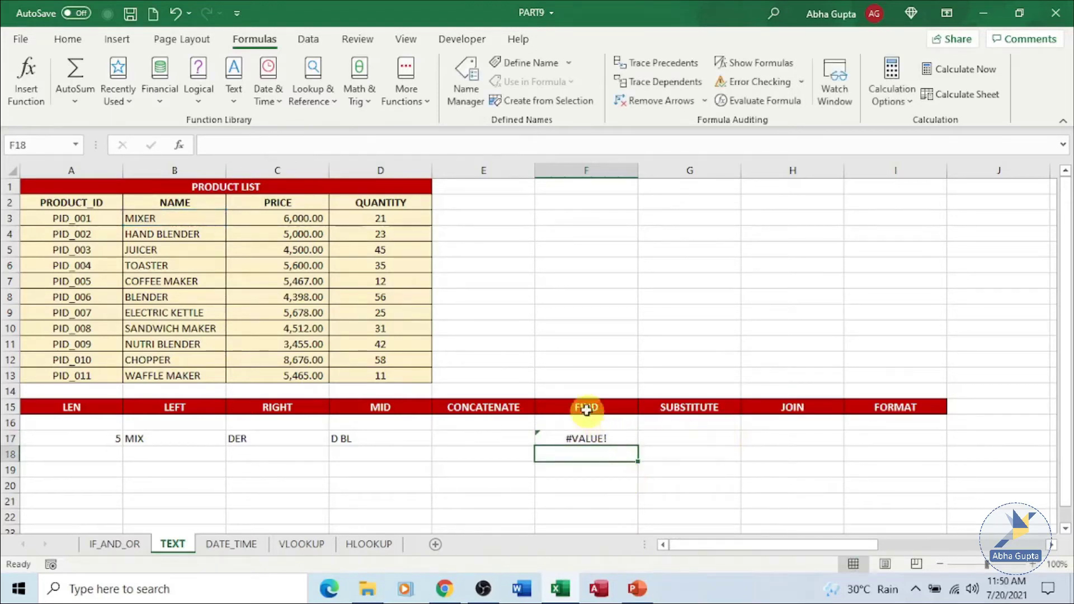
# Change the FIND formula in F17 to search B4, making it =FIND("BLENDER",B4)
pyautogui.click(615, 438)
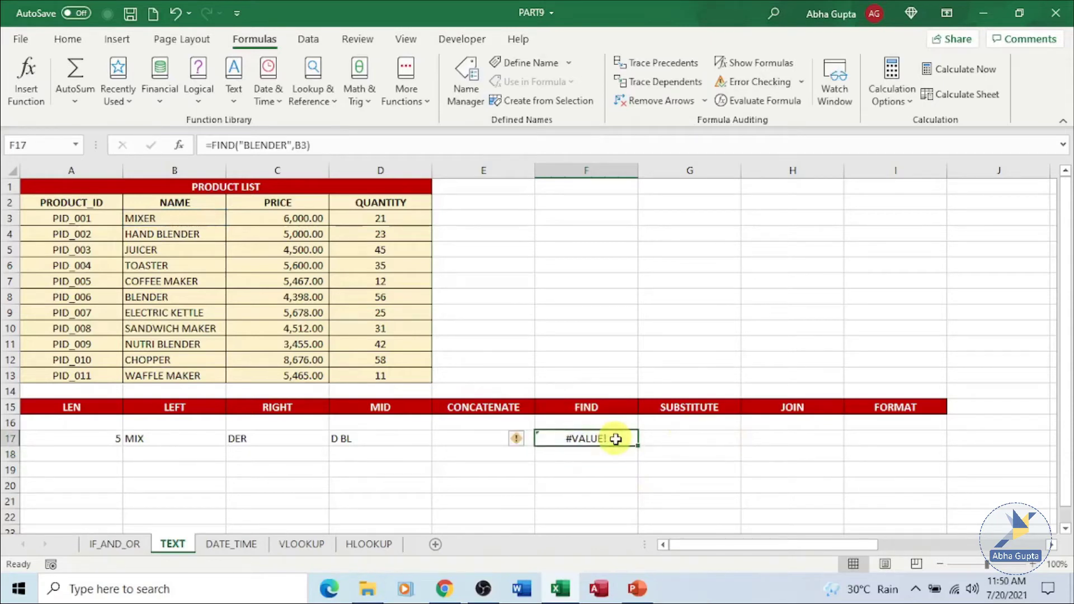
pyautogui.click(306, 146)
pyautogui.press('BackSpace')
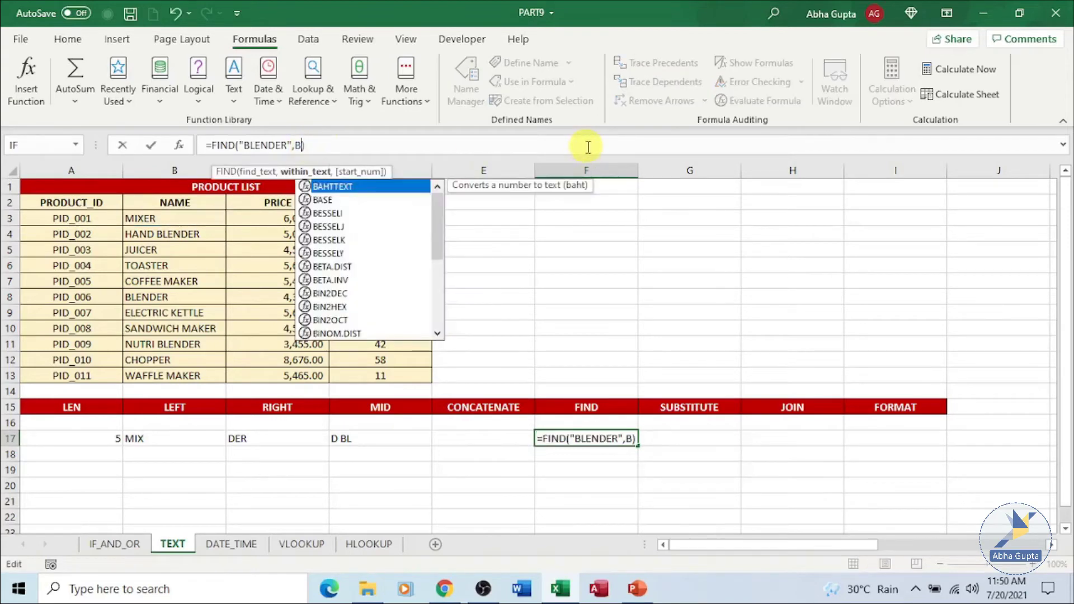
pyautogui.write('4')
pyautogui.press('Return')
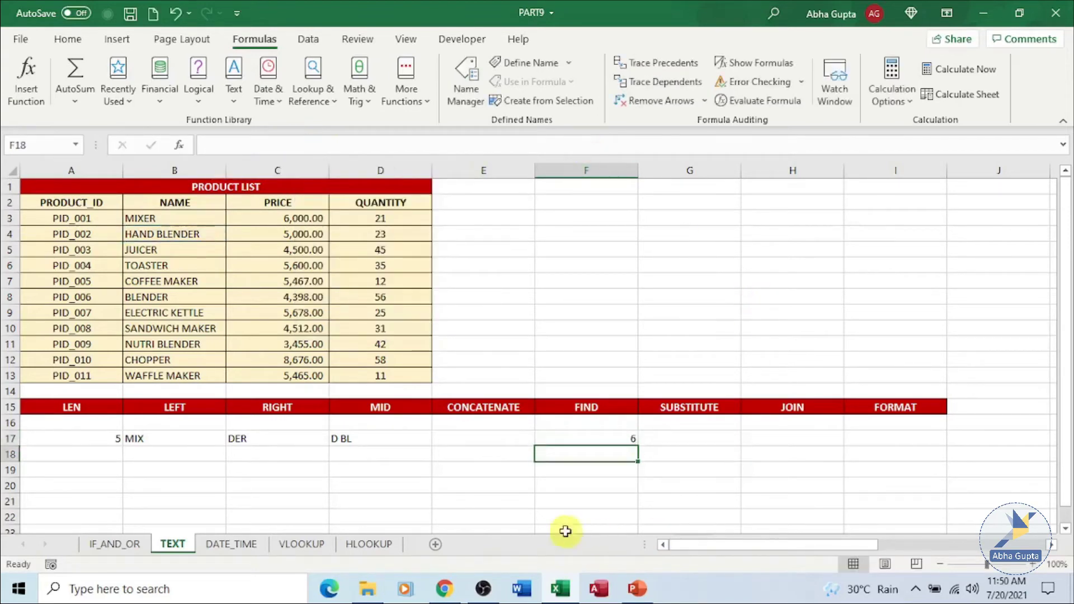
pyautogui.click(582, 435)
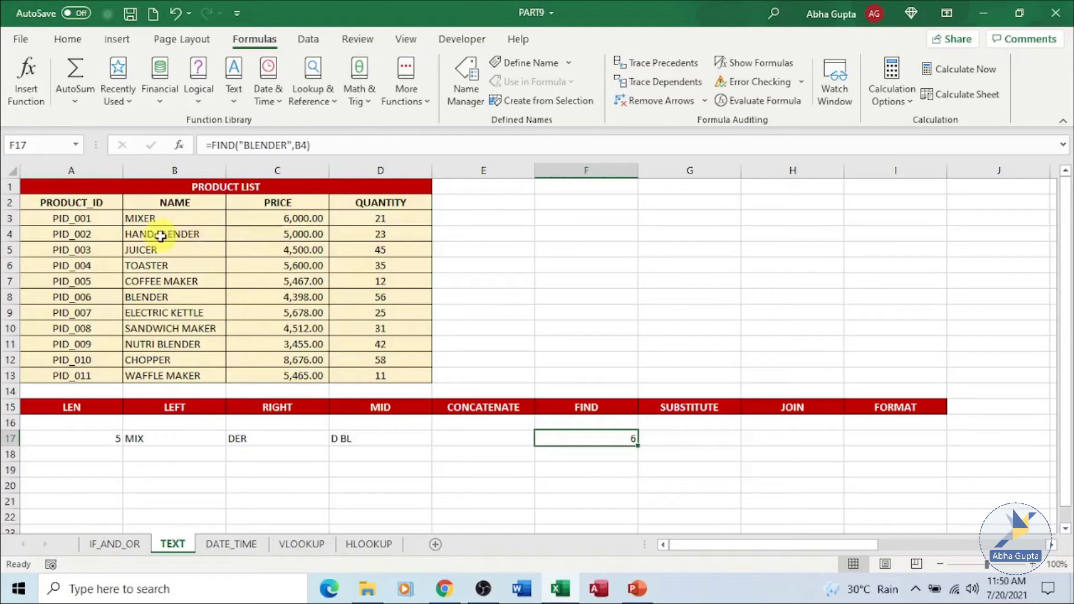
# Enter =CONCATENATE(A4," ",B4) in E17 under CONCATENATE and widen column E to fit the combined text
pyautogui.click(656, 440)
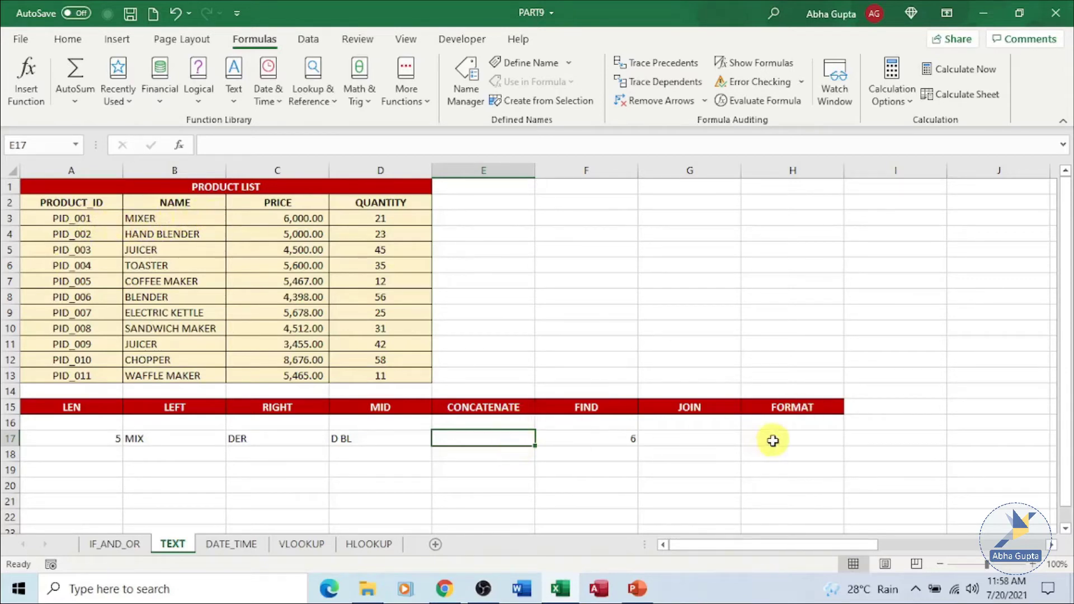
pyautogui.write('=CON')
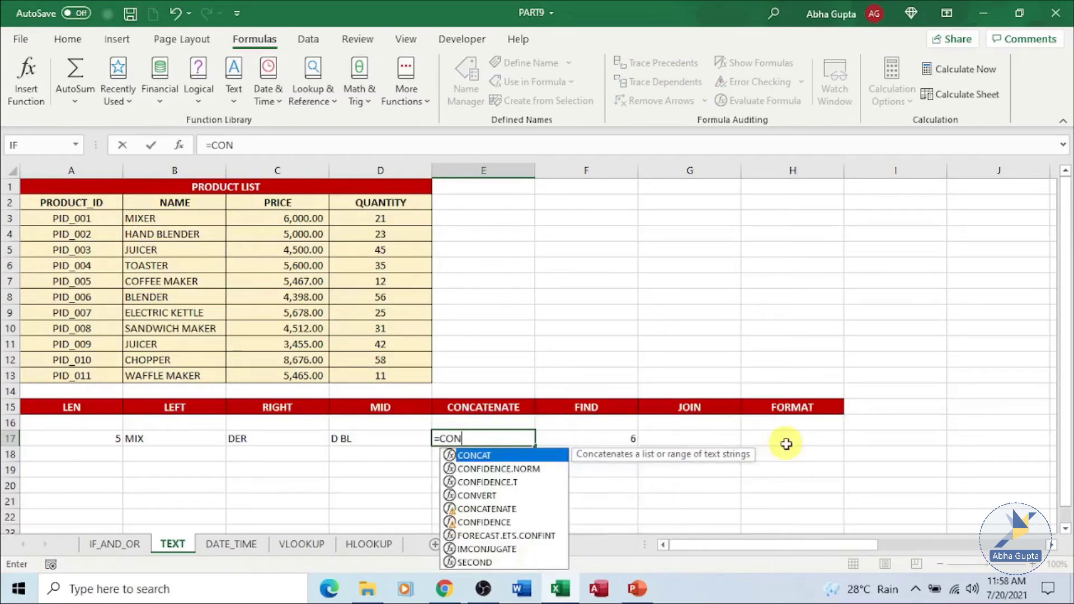
pyautogui.write('CA')
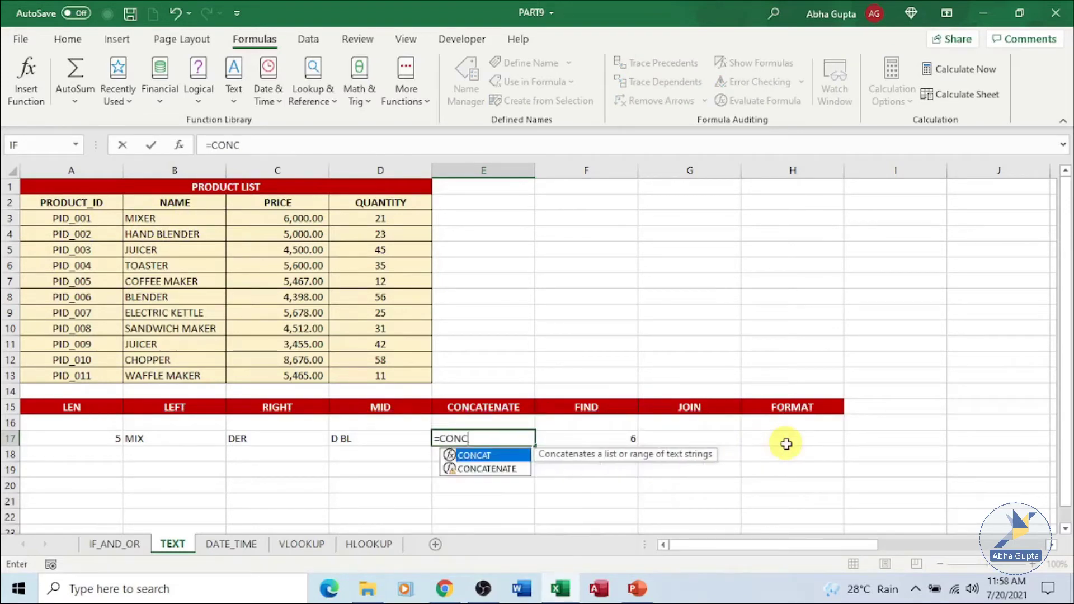
pyautogui.click(487, 469)
pyautogui.doubleClick(489, 468)
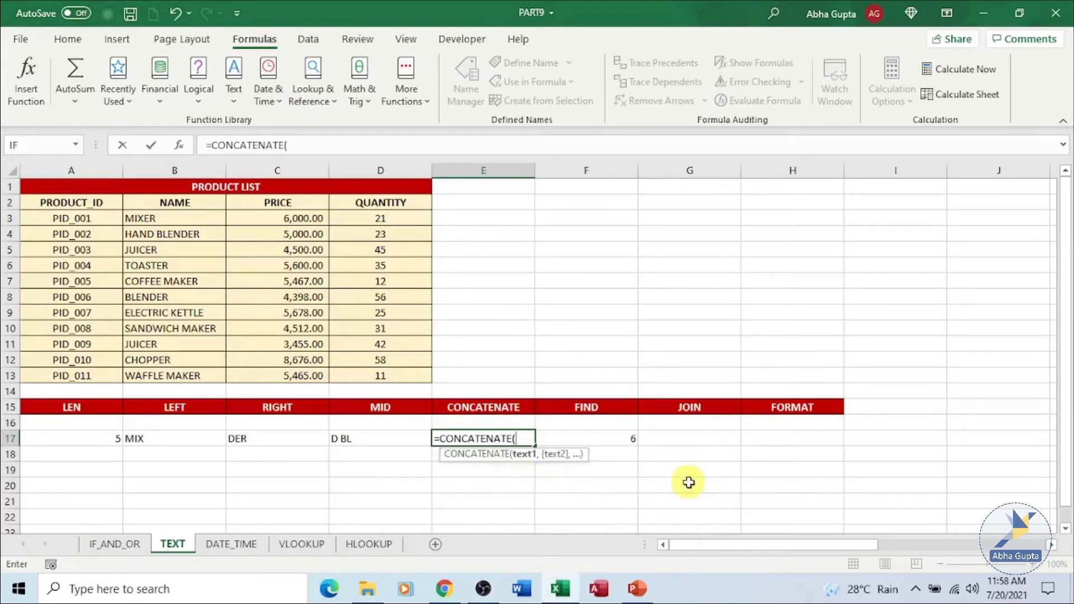
pyautogui.click(106, 239)
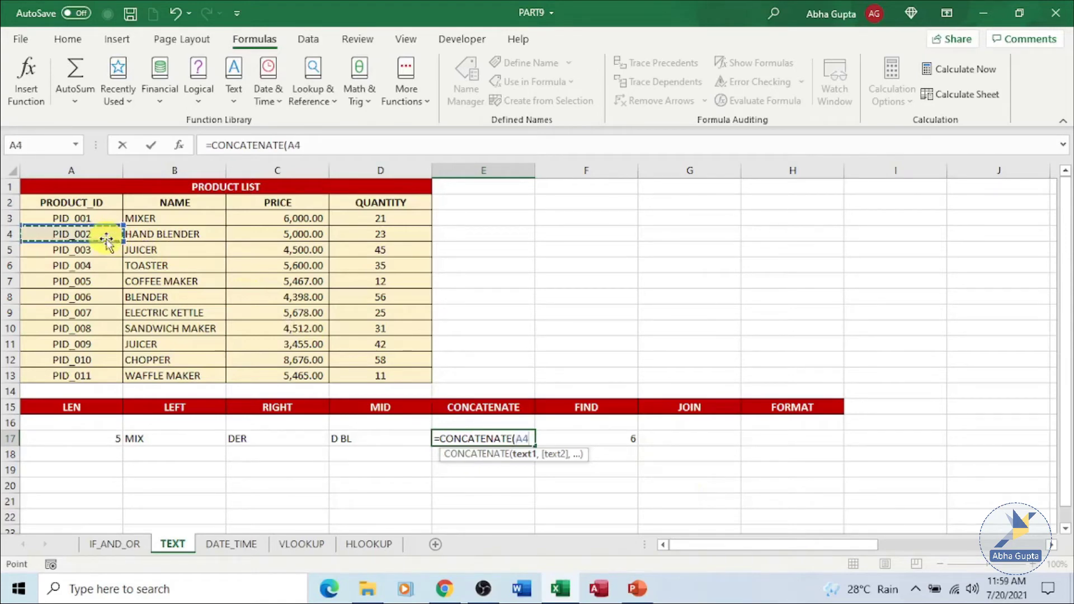
pyautogui.write(',')
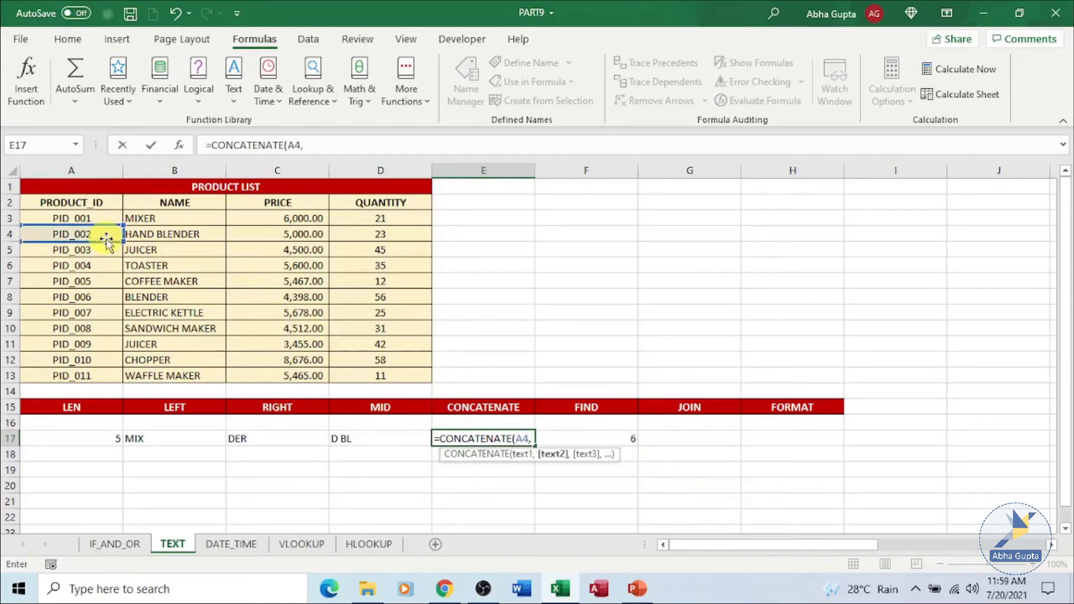
pyautogui.write('" ",')
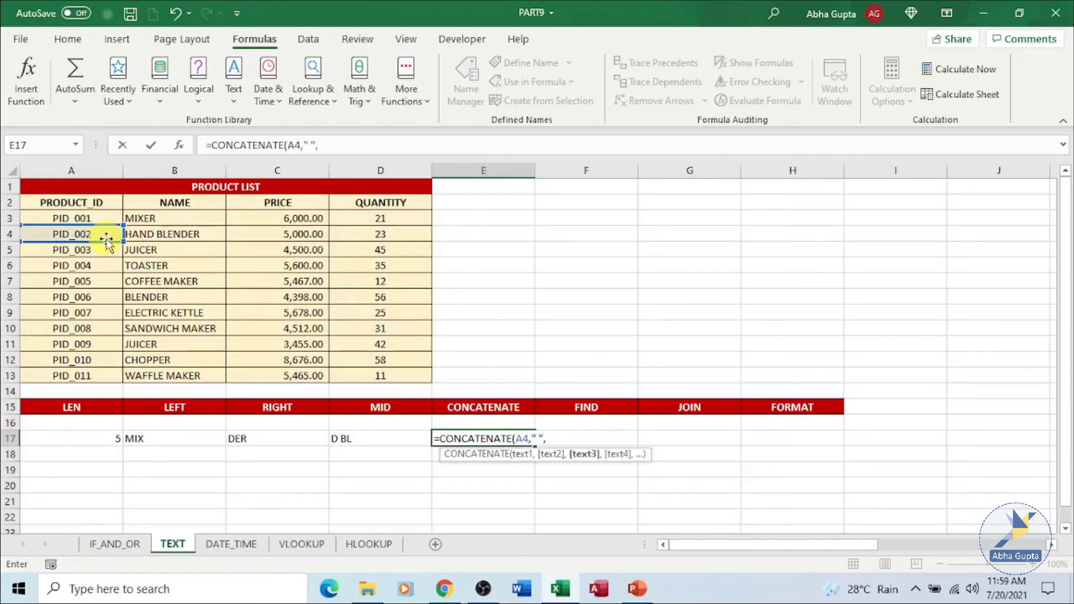
pyautogui.click(174, 235)
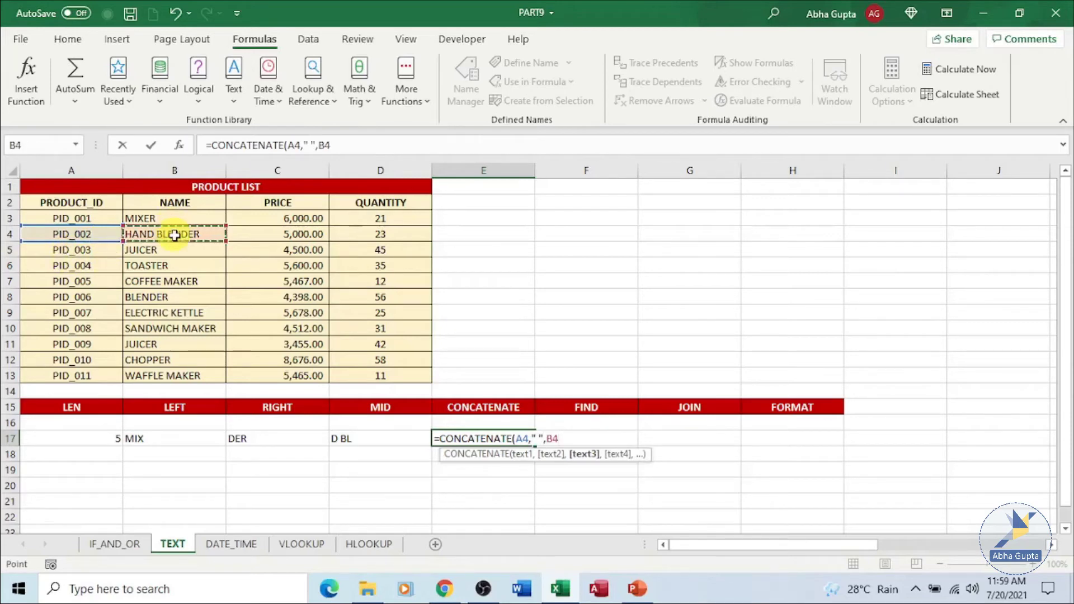
pyautogui.write(')')
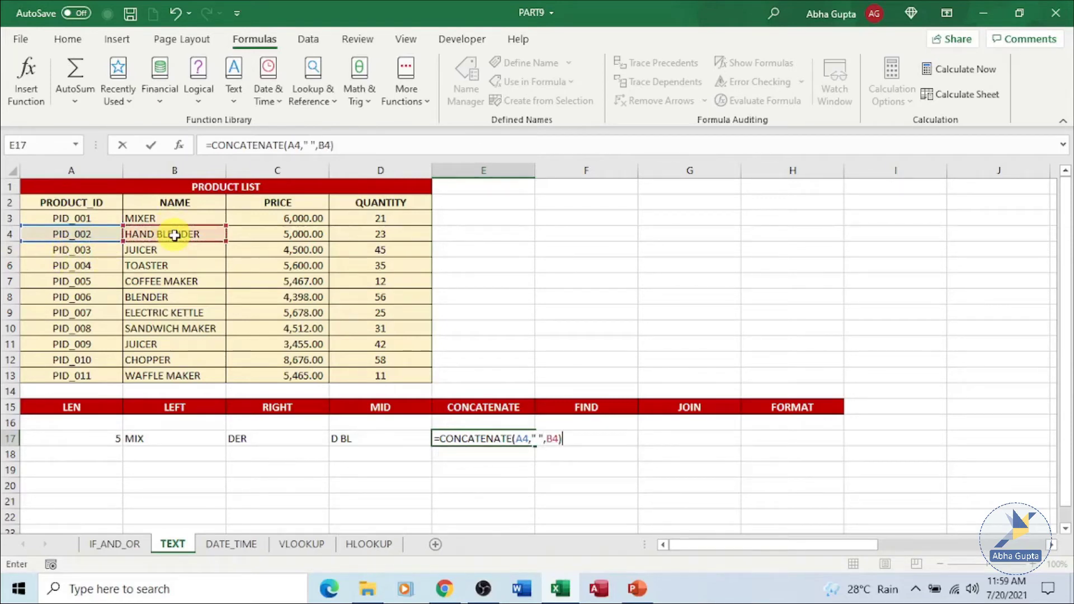
pyautogui.press('Return')
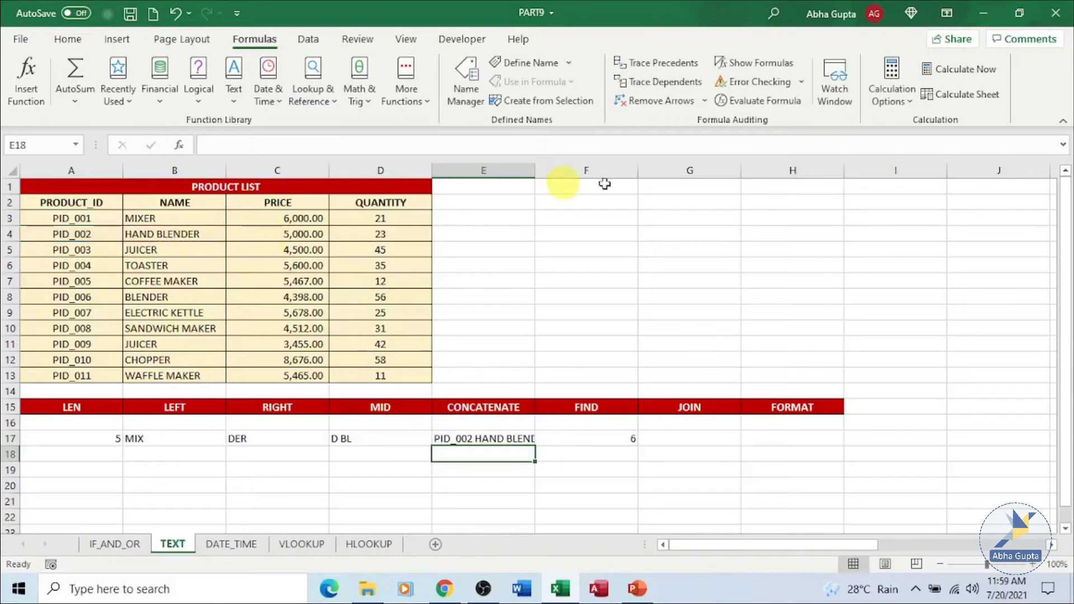
pyautogui.moveTo(535, 171); pyautogui.dragTo(559, 173)
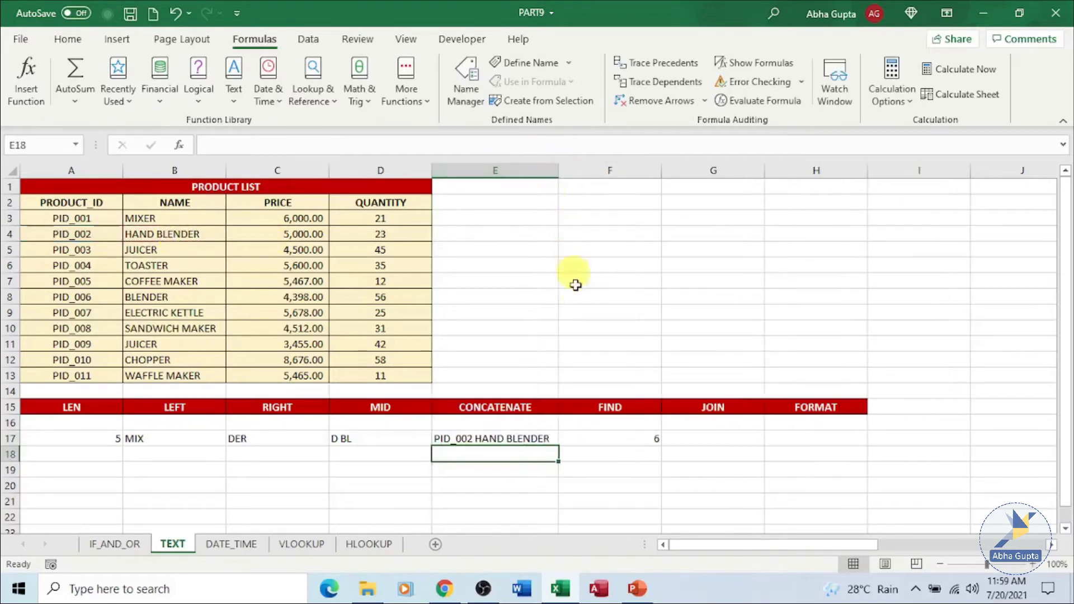
pyautogui.click(526, 439)
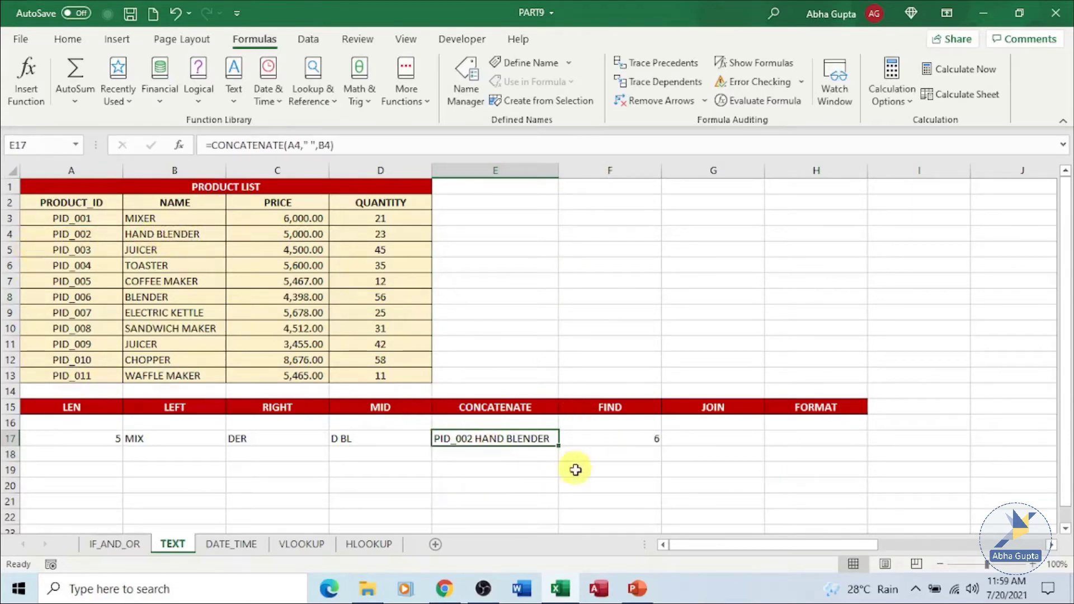
# Enter =A4&" "&B4 in G17 under JOIN and widen column G to fit the joined text
pyautogui.click(728, 443)
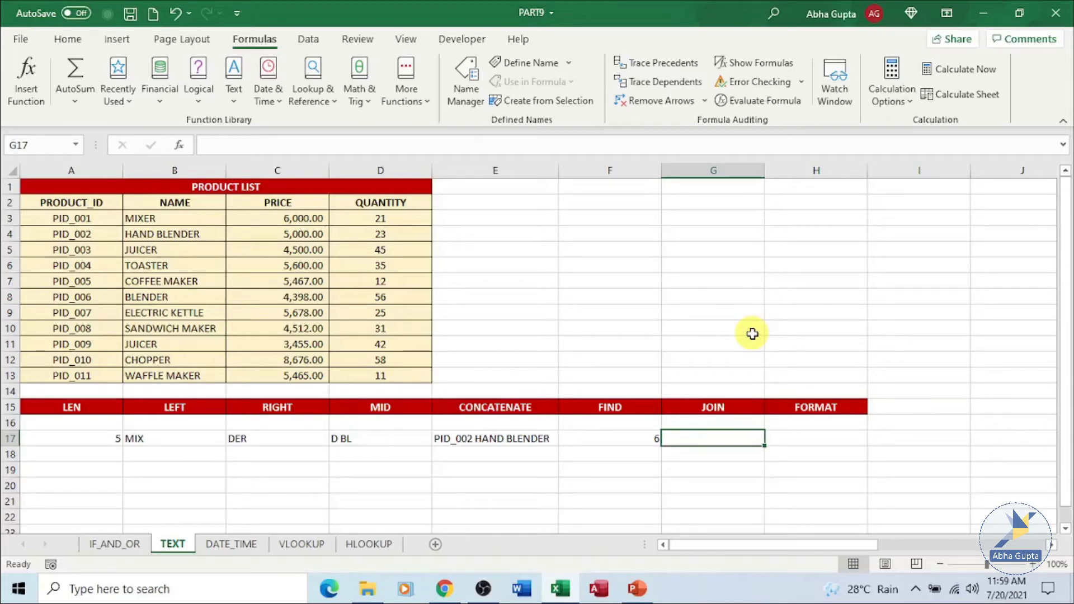
pyautogui.write('=')
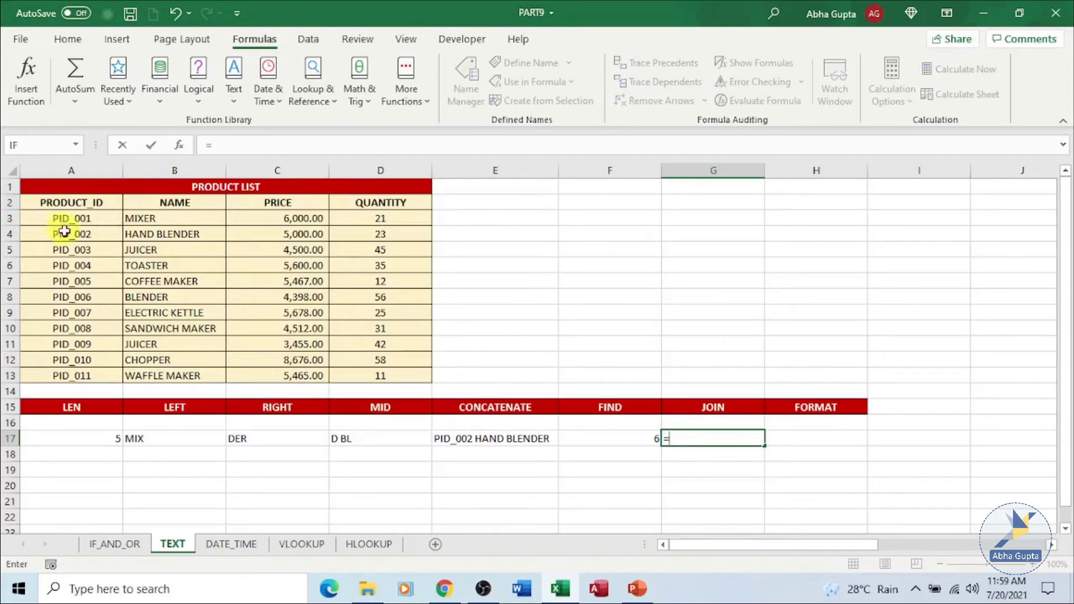
pyautogui.click(98, 233)
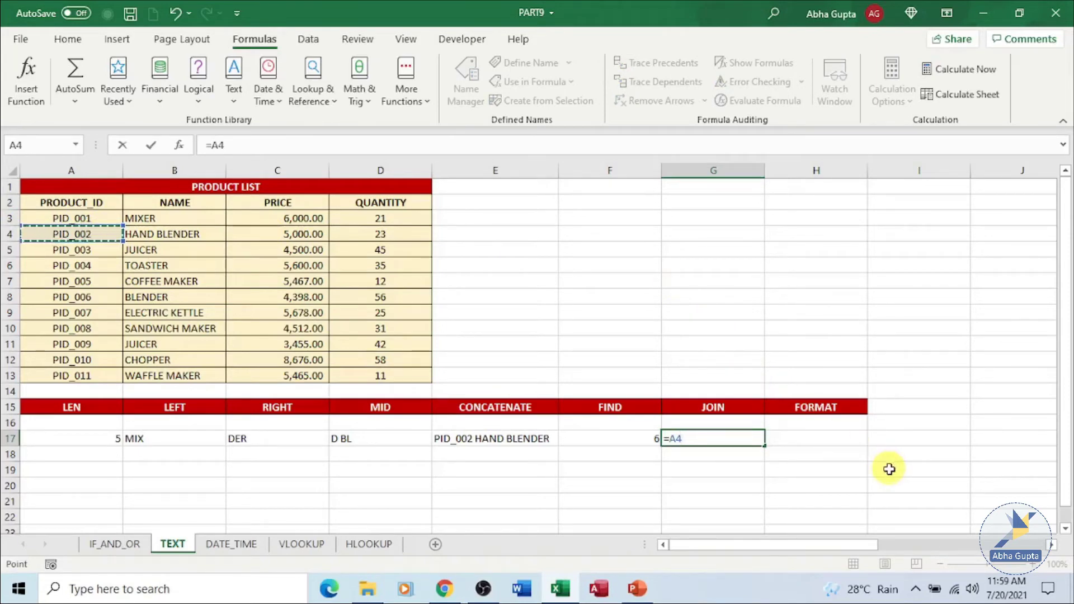
pyautogui.write('&')
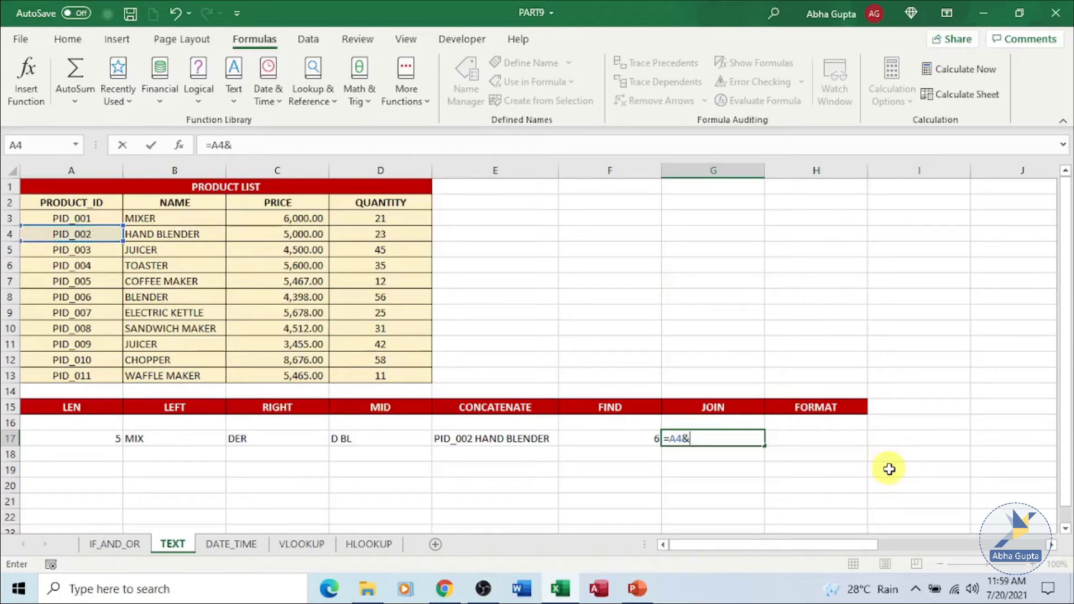
pyautogui.write('" "&')
pyautogui.write('" ')
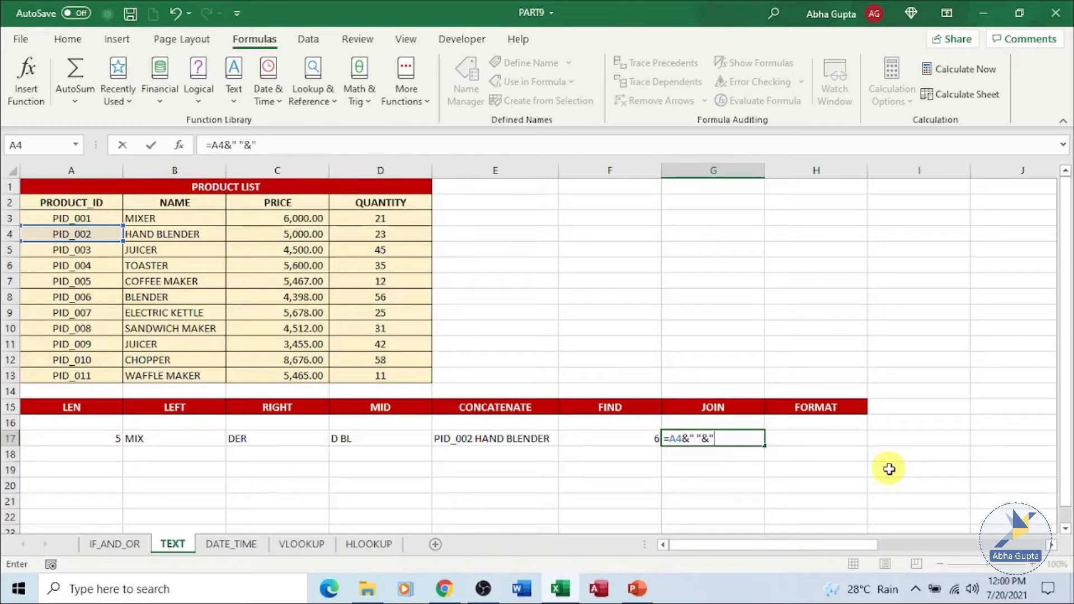
pyautogui.write('"')
pyautogui.press('BackSpace')
pyautogui.press('BackSpace')
pyautogui.press('BackSpace')
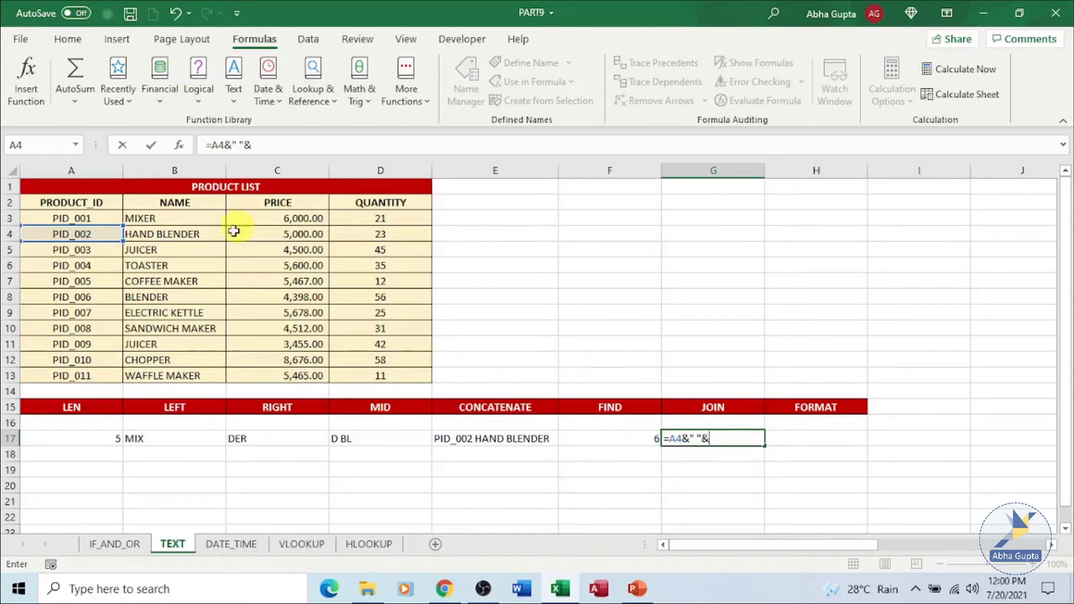
pyautogui.click(203, 235)
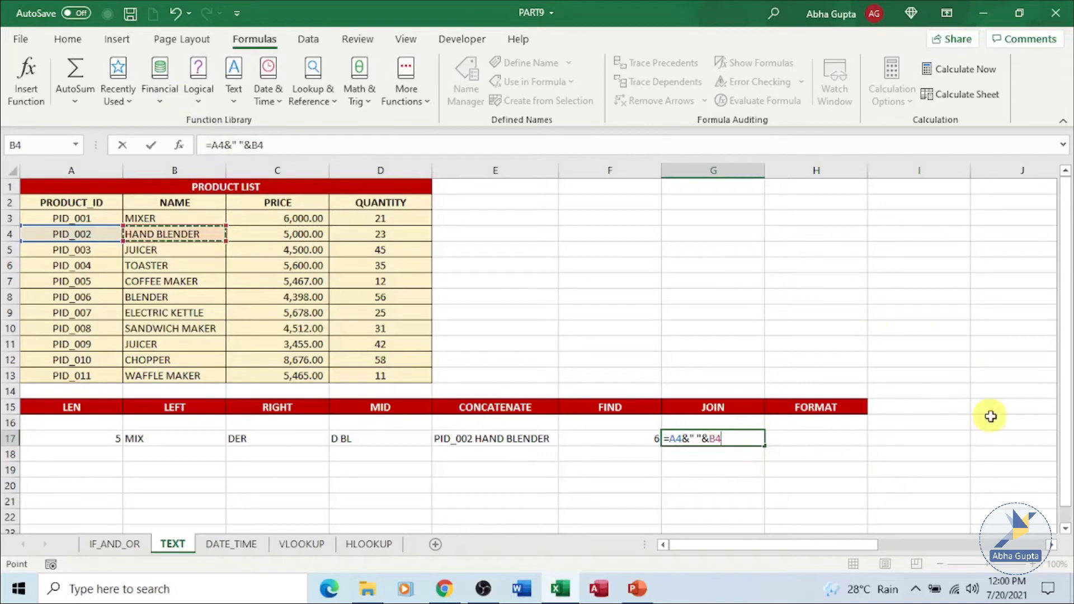
pyautogui.press('Return')
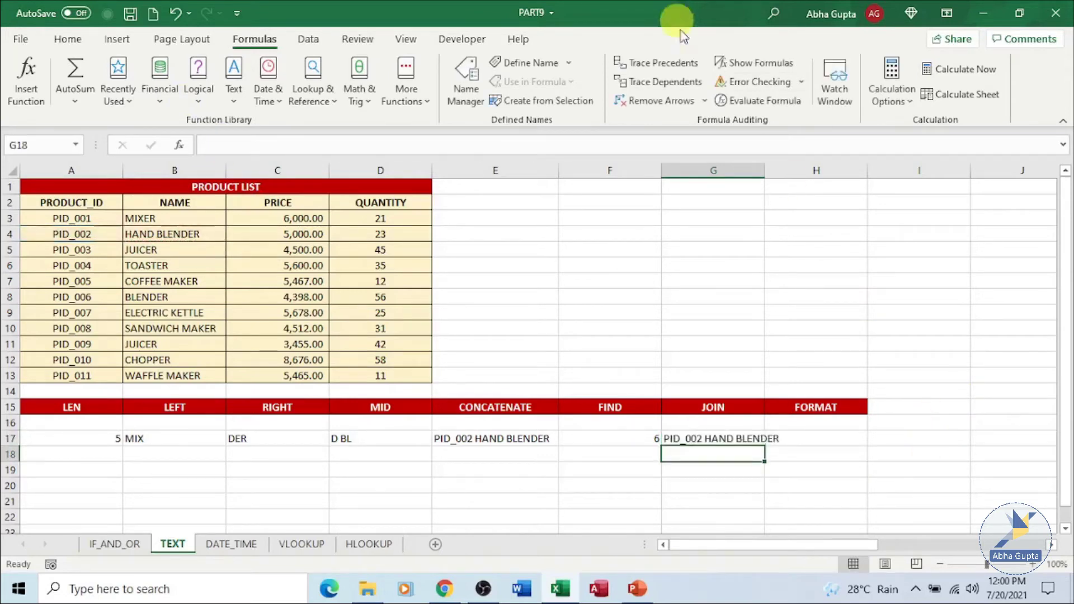
pyautogui.moveTo(766, 167); pyautogui.dragTo(790, 168)
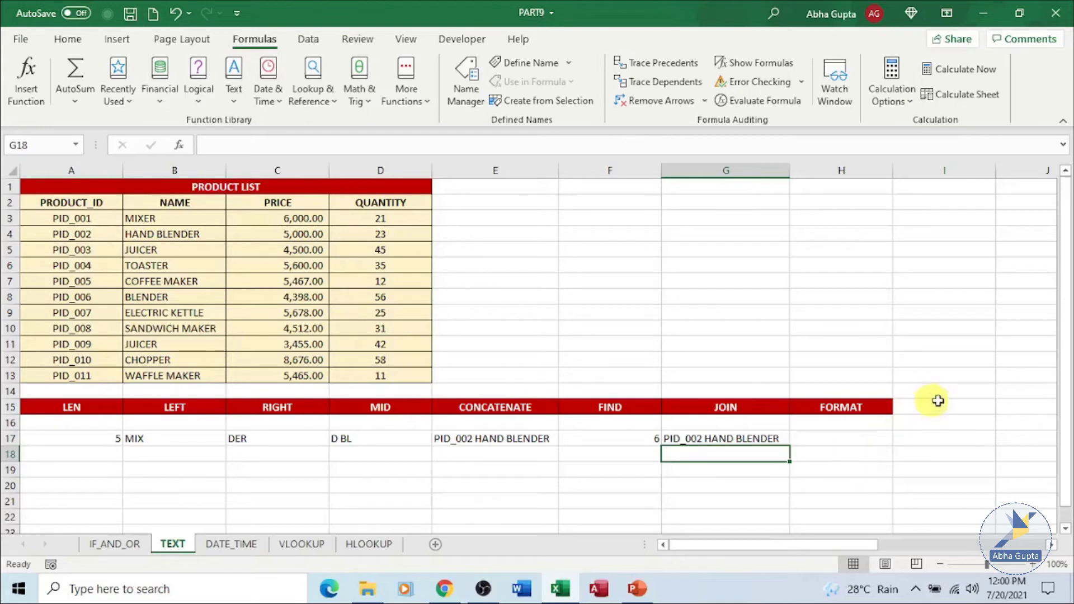
# Enter =TEXT(D3,"###.00") in H17 under FORMAT to show the first product's quantity with two decimals
pyautogui.click(883, 436)
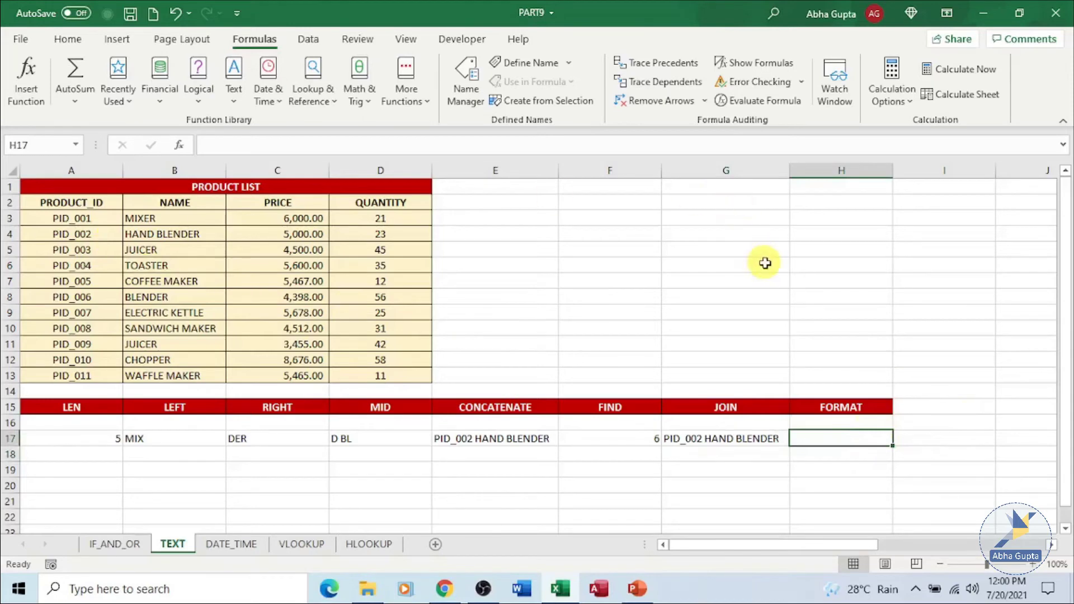
pyautogui.write('=')
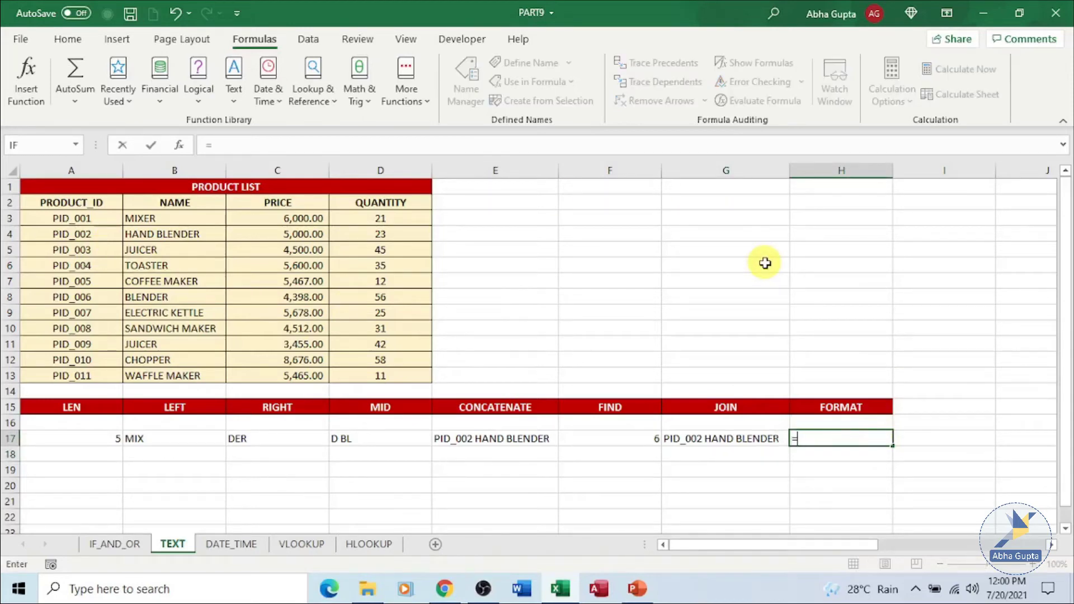
pyautogui.write('TEXT')
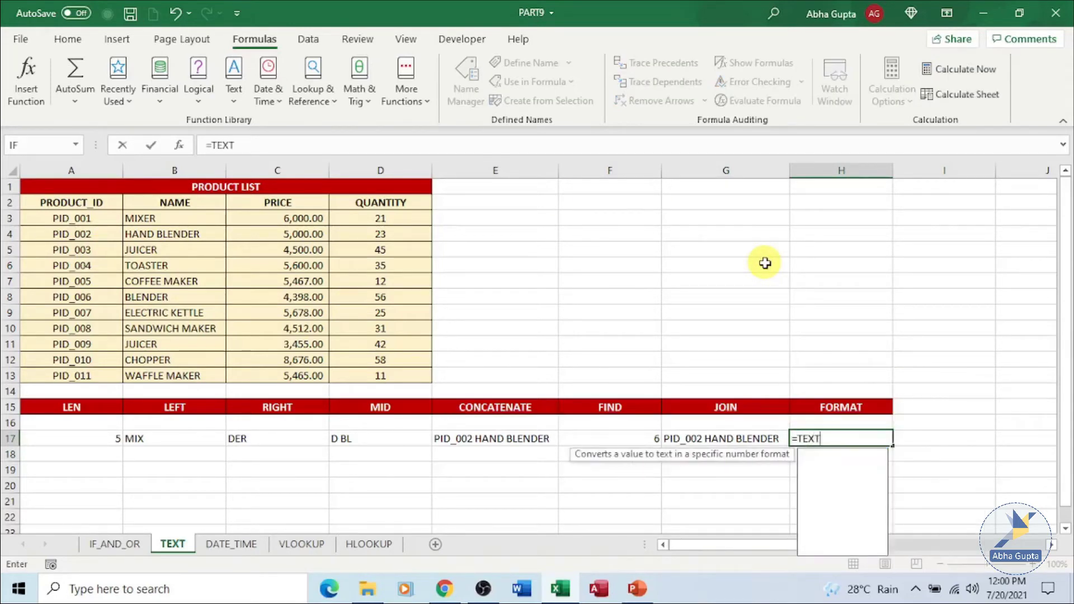
pyautogui.write('(')
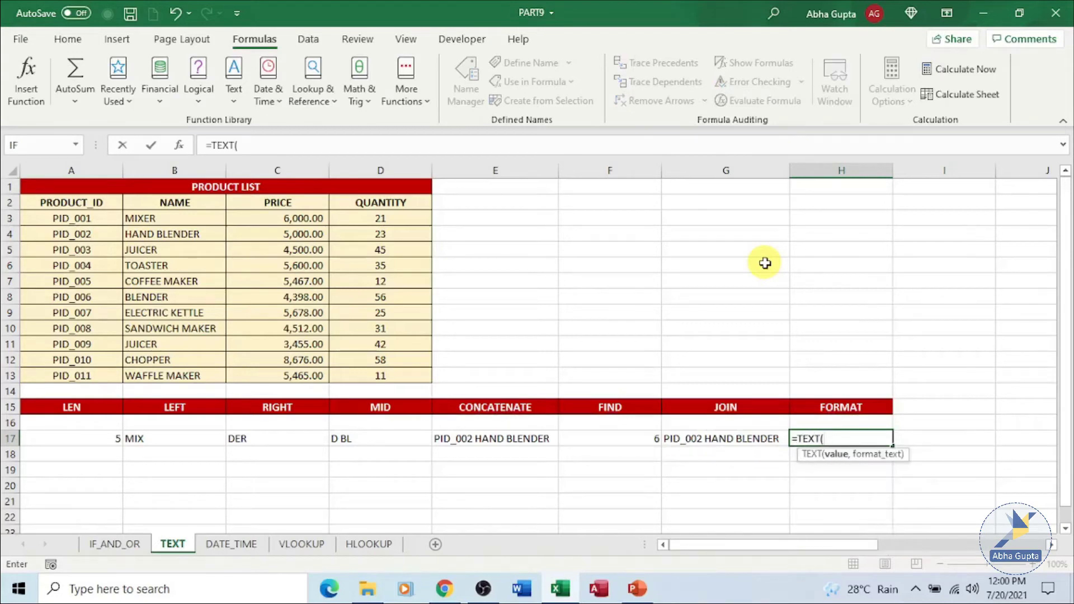
pyautogui.click(405, 221)
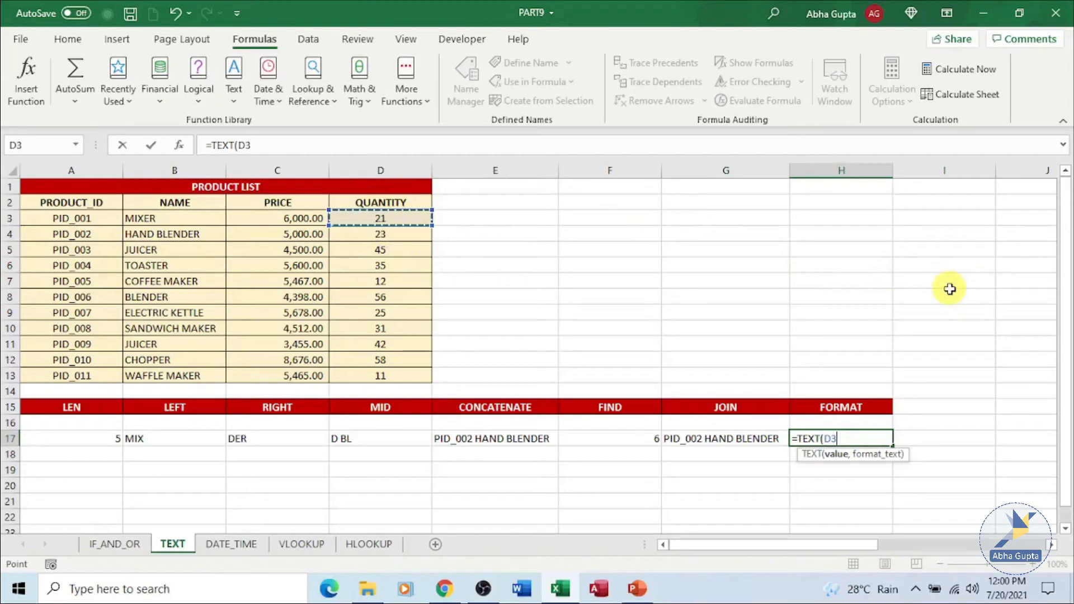
pyautogui.write(',')
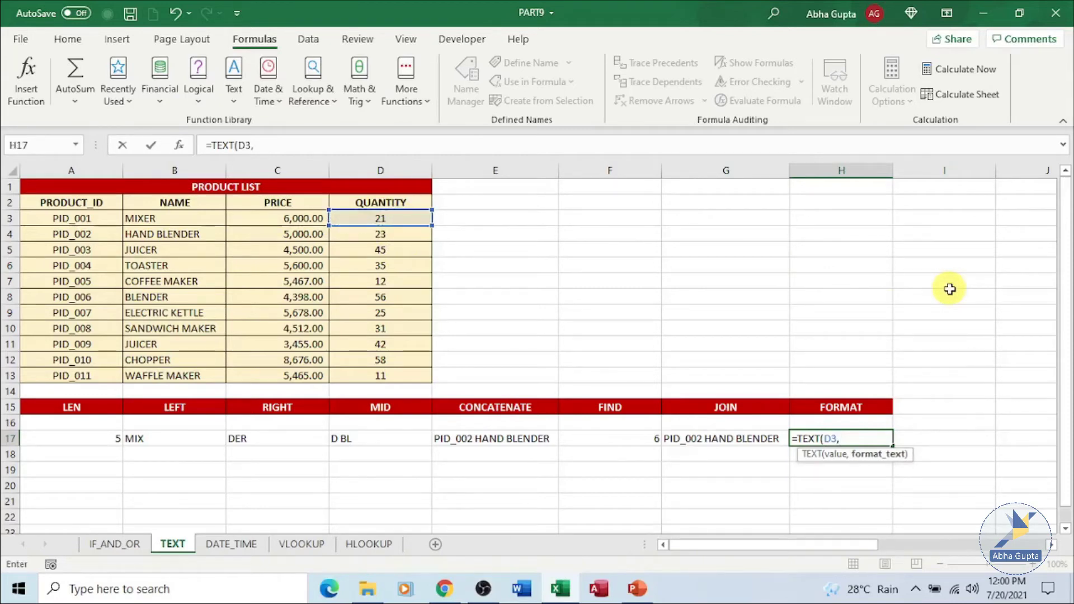
pyautogui.write('"###')
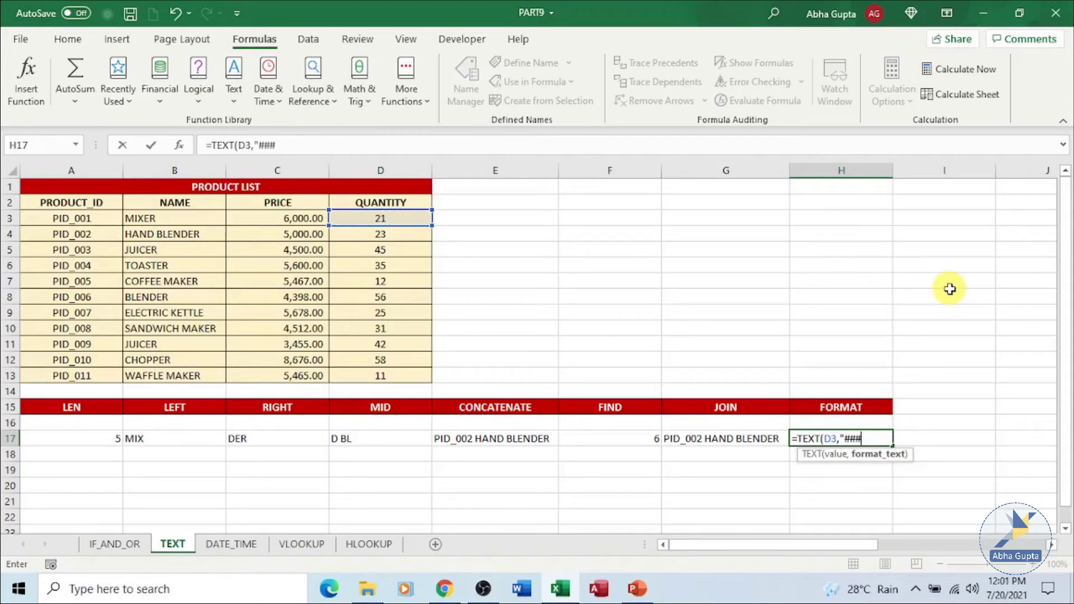
pyautogui.write('.00")')
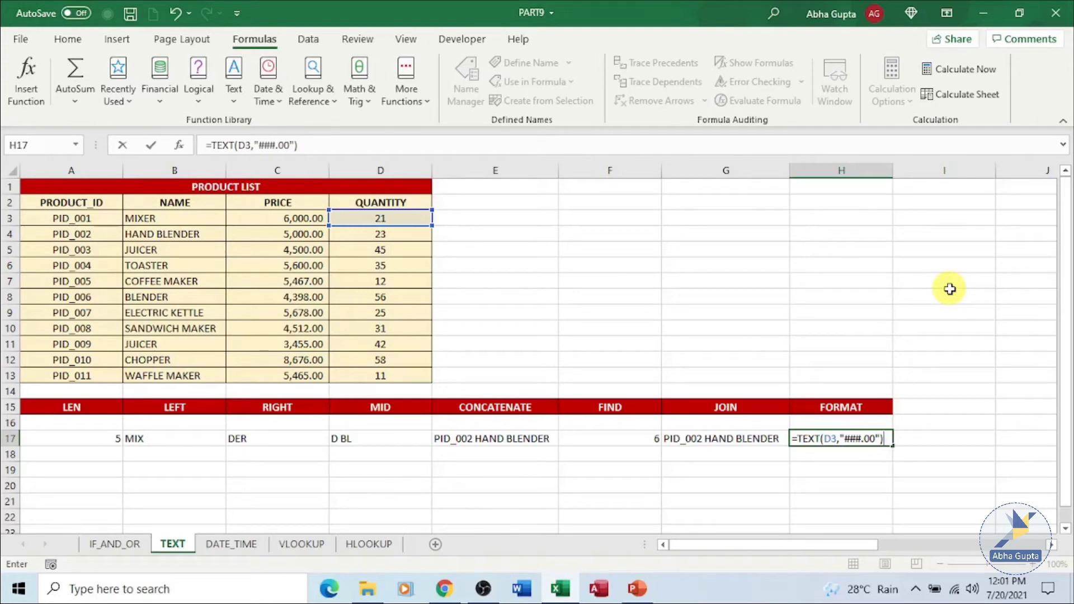
pyautogui.press('Return')
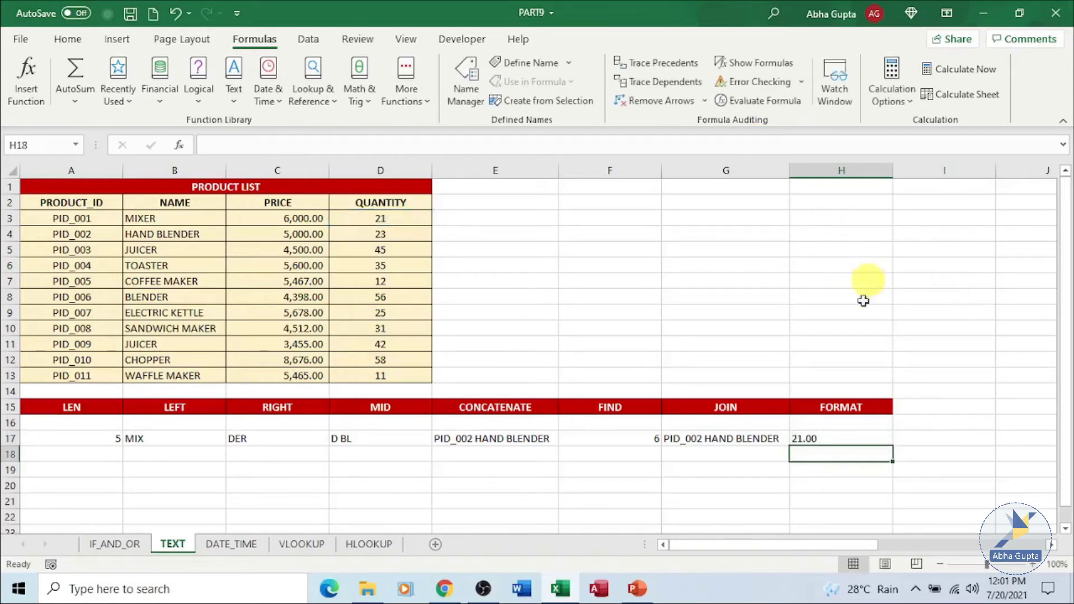
pyautogui.click(828, 440)
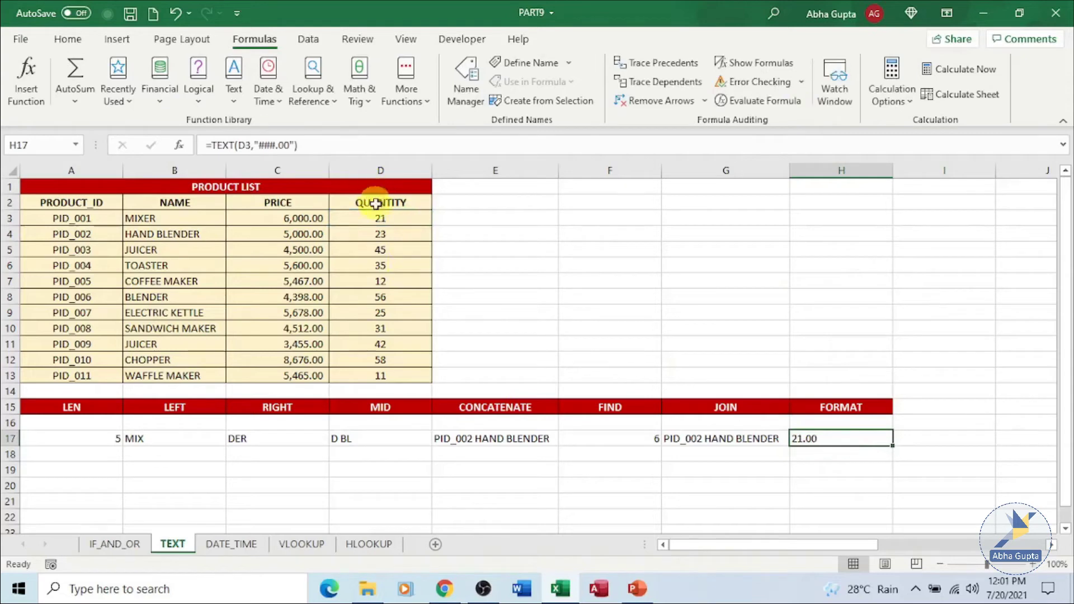
# Enter =TEXT(D5,"##,###.00") in H19 to format the PID_003 quantity with a thousands separator and two decimals
pyautogui.click(831, 472)
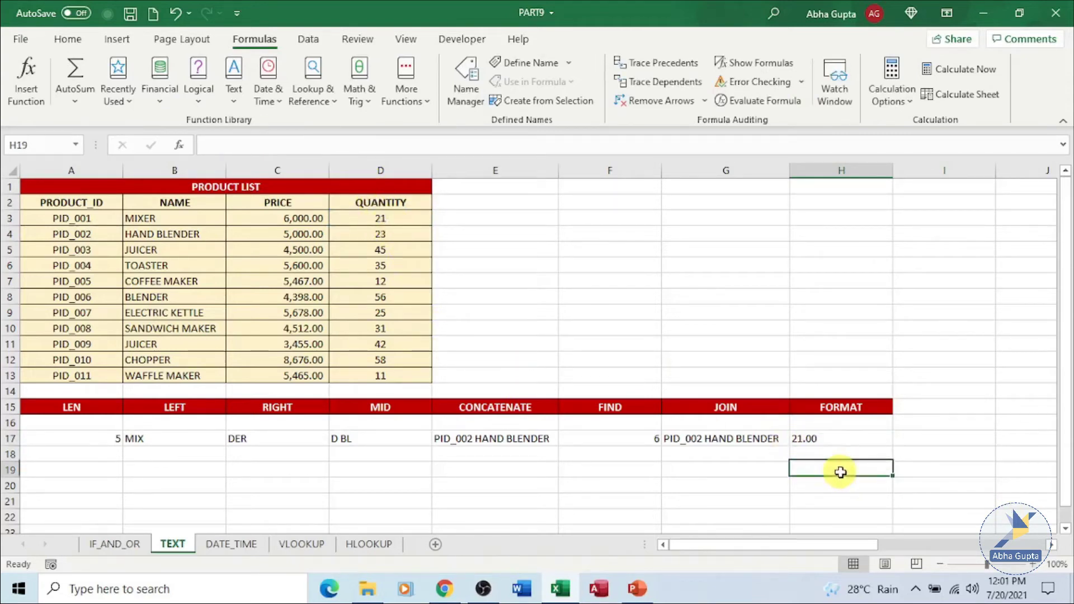
pyautogui.write('=')
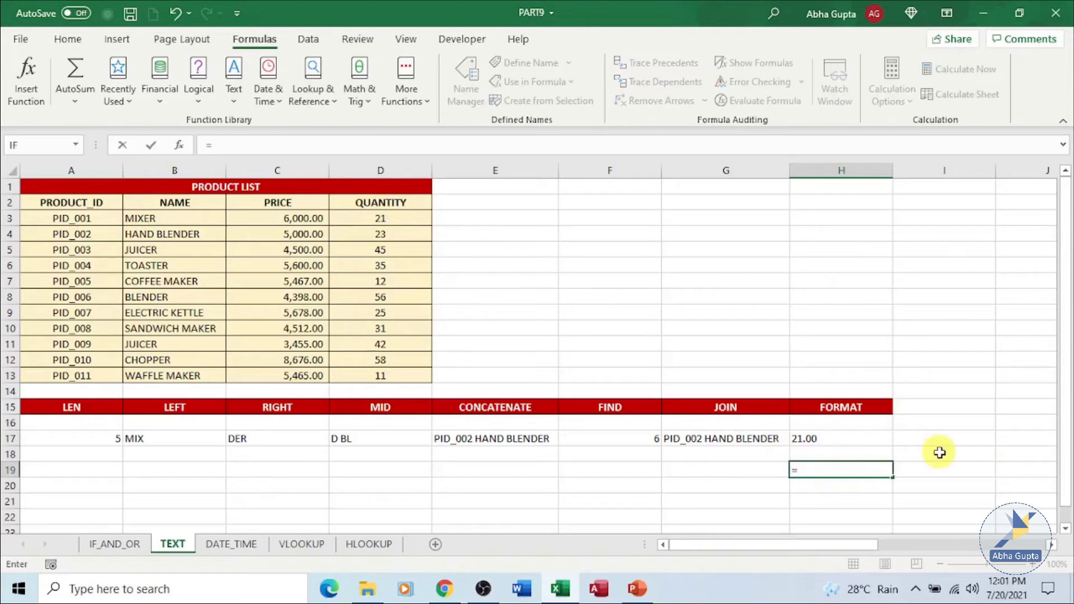
pyautogui.write('TEXT(')
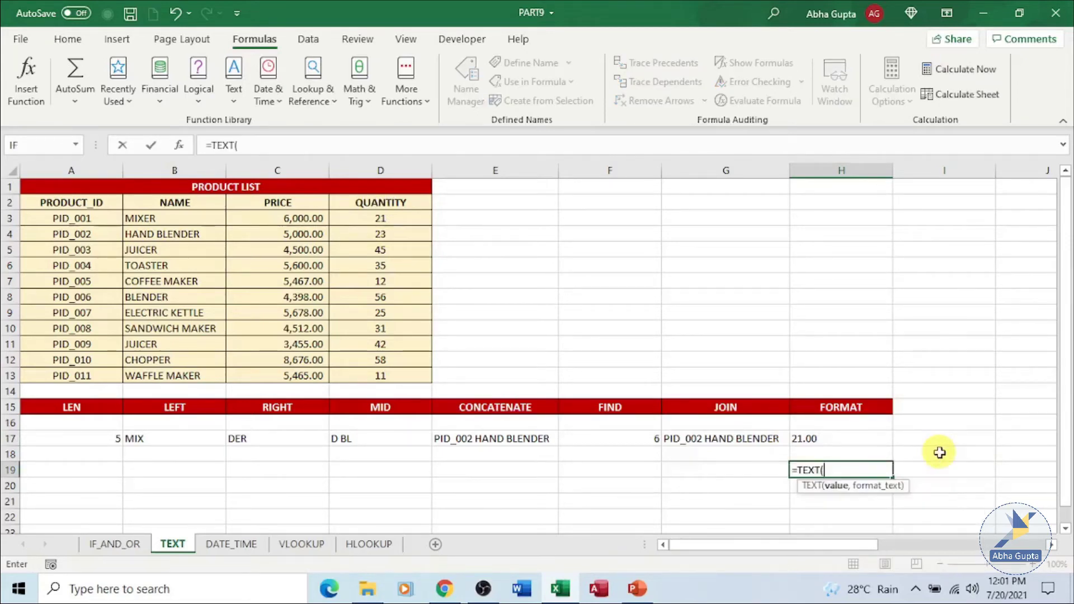
pyautogui.click(396, 248)
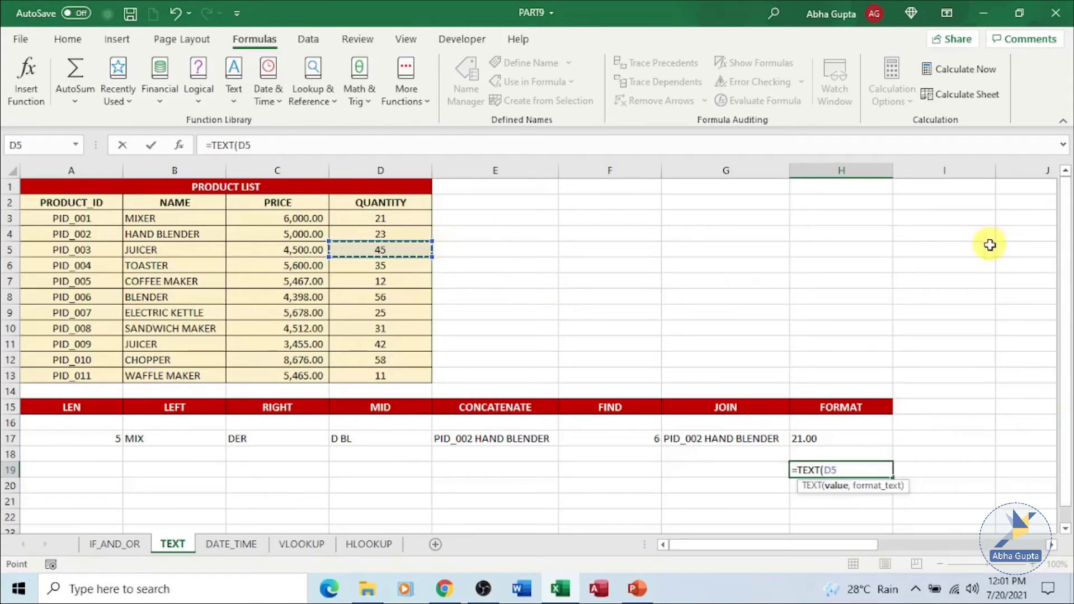
pyautogui.write(',')
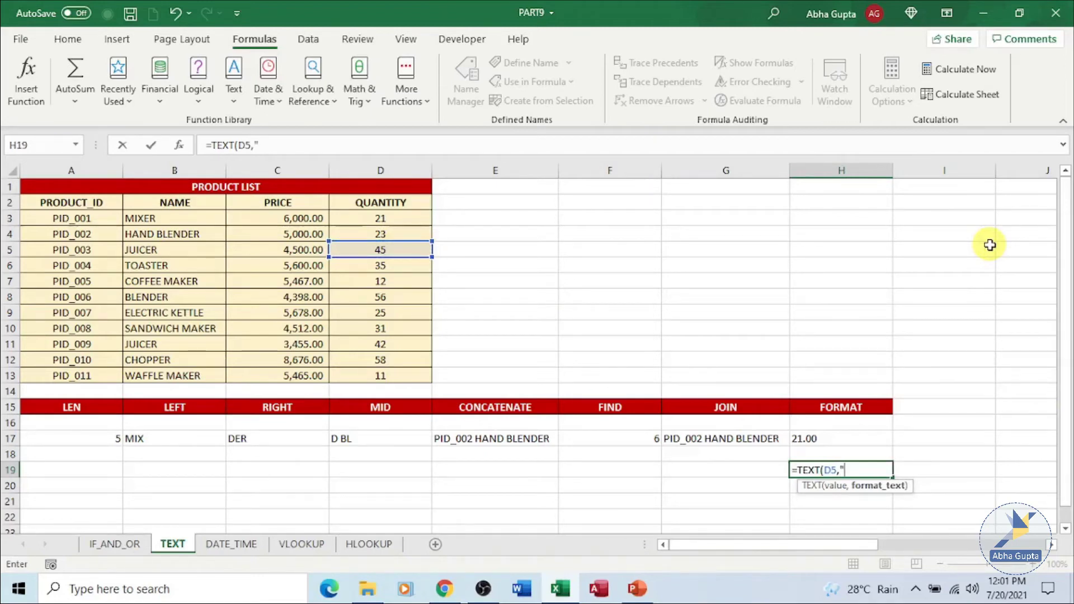
pyautogui.write('"##,###.00')
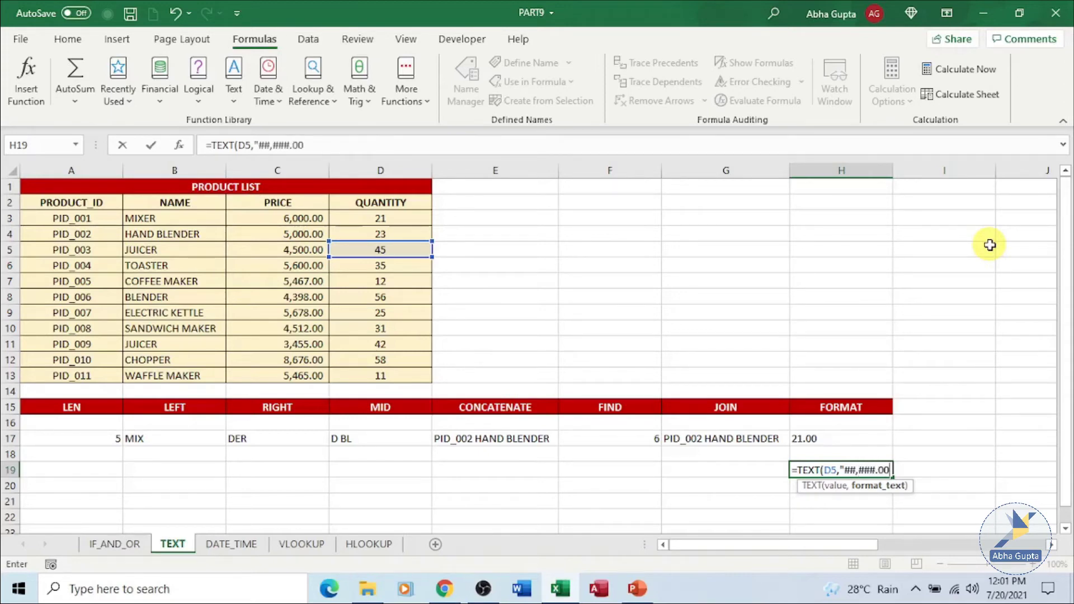
pyautogui.write('")')
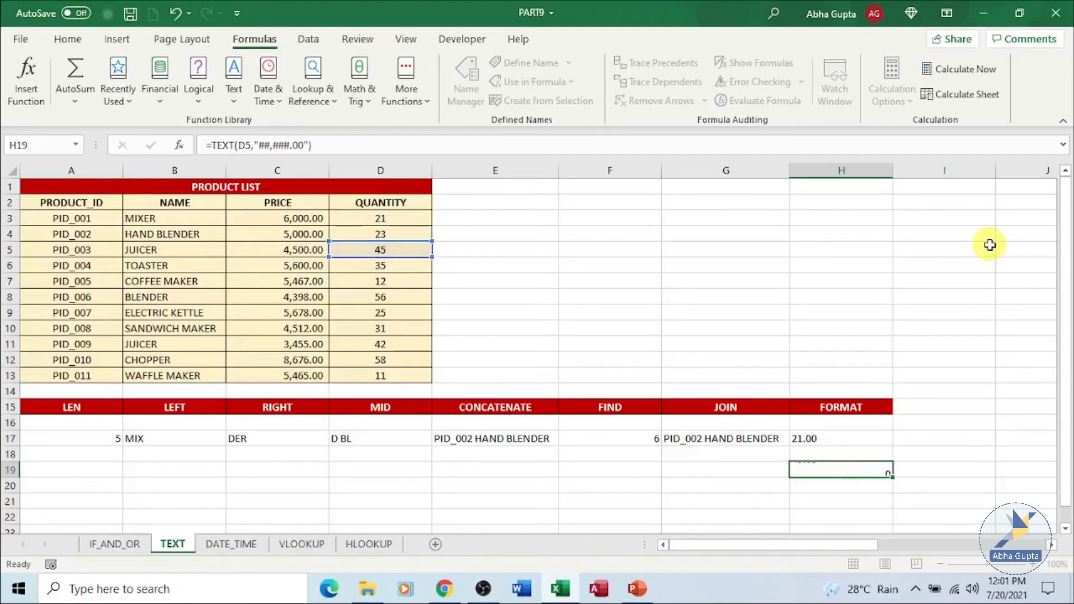
pyautogui.press('Return')
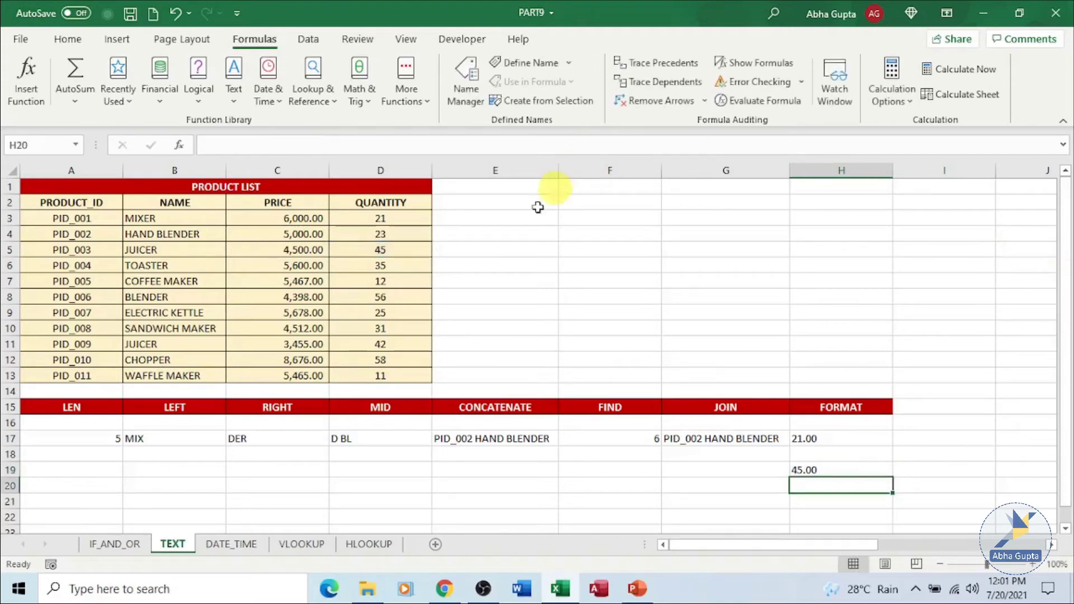
# Set the PID_003 JUICER quantity in D5 to 5454556
pyautogui.click(408, 249)
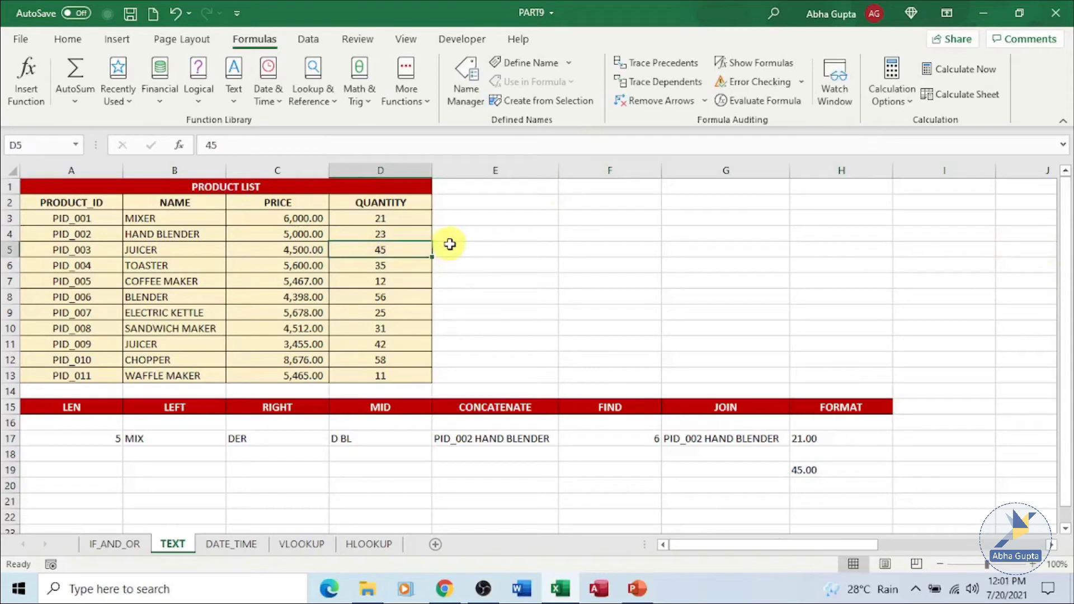
pyautogui.write('5454556')
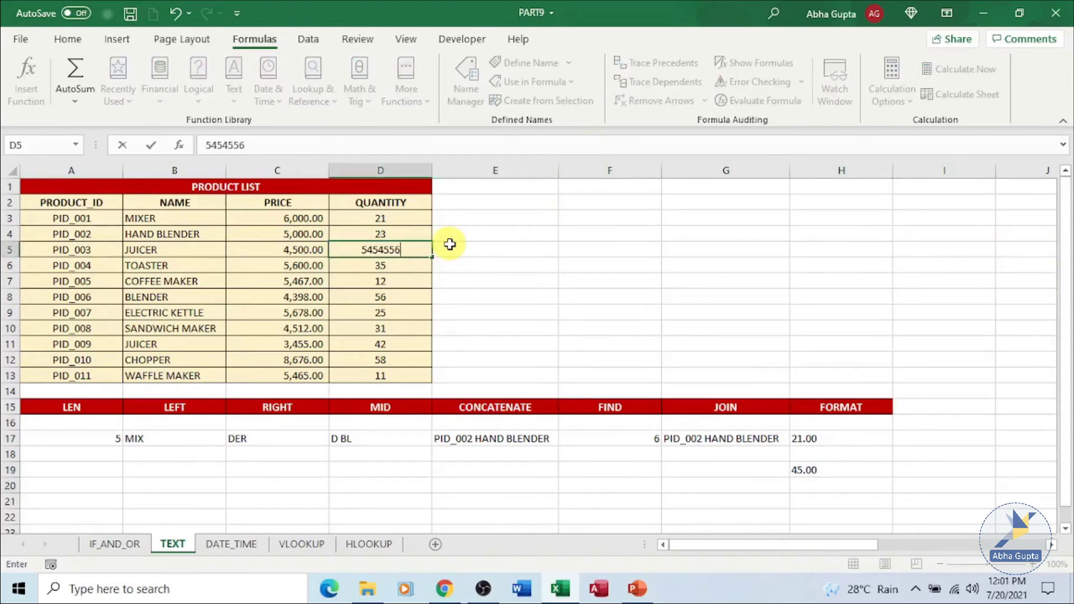
pyautogui.click(450, 244)
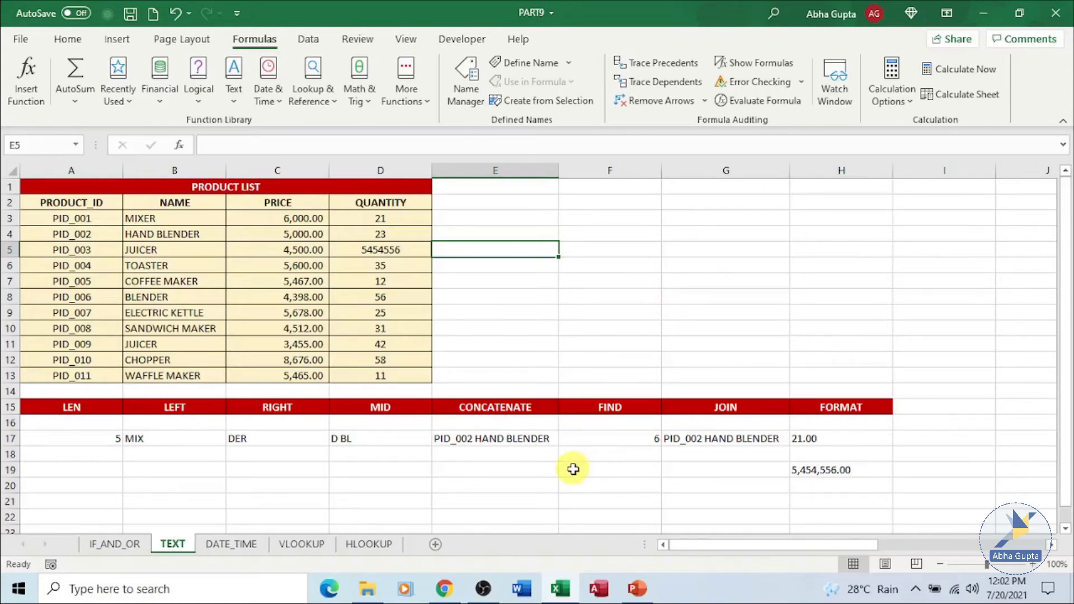
# Open the DATE_TIME sheet and check the number formats of cells in the DATE and TIME columns
pyautogui.click(262, 553)
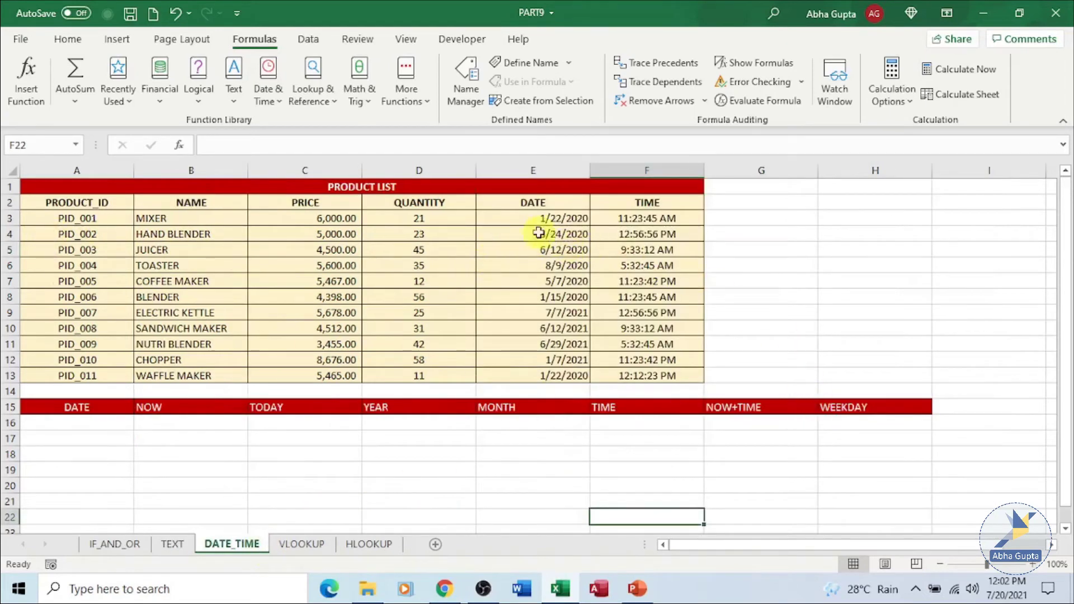
pyautogui.click(528, 282)
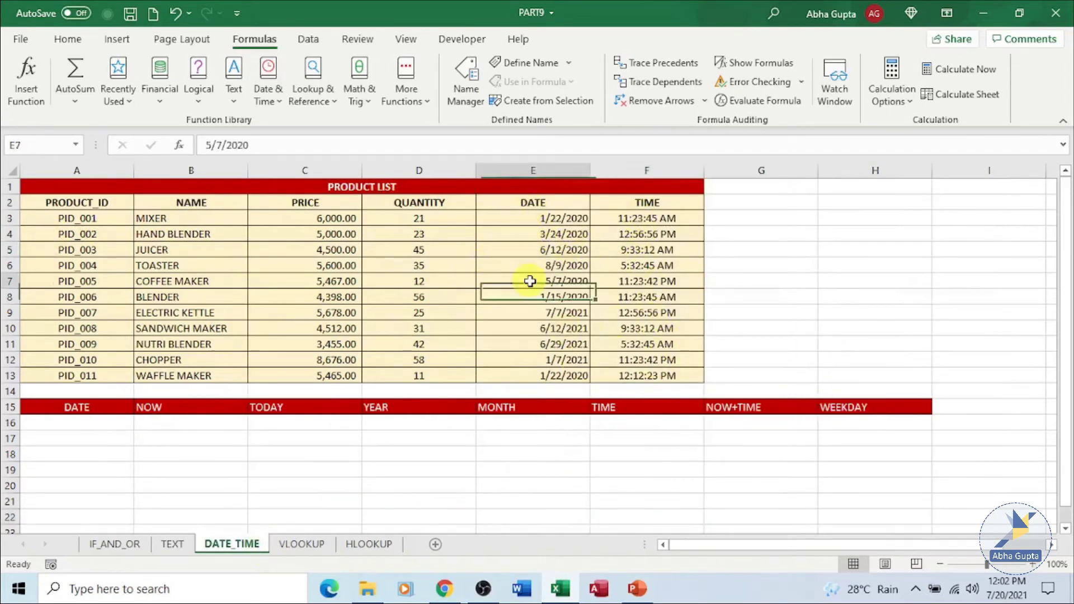
pyautogui.click(67, 39)
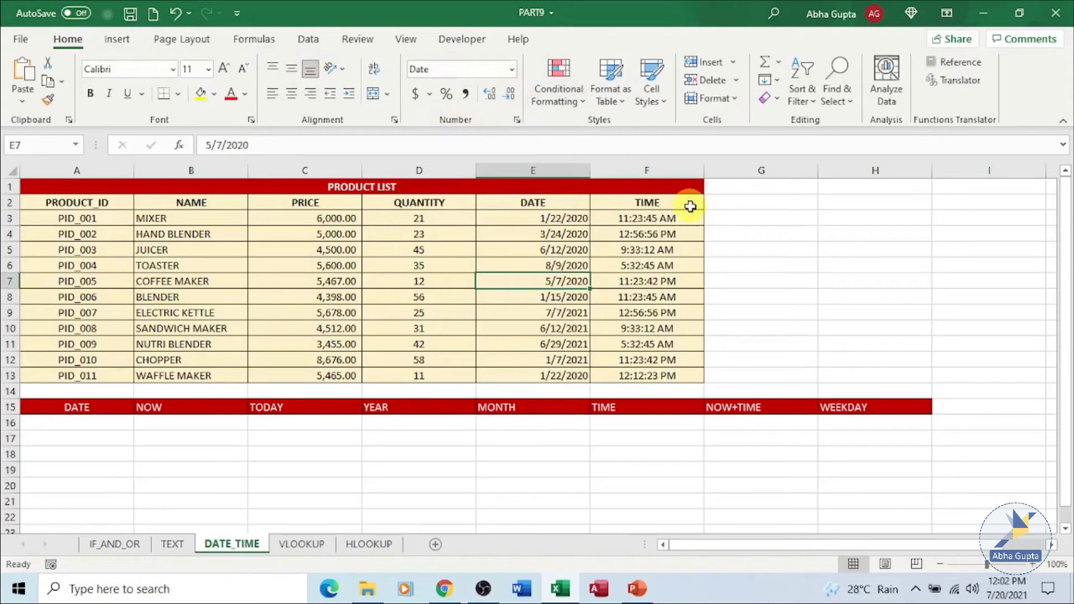
pyautogui.click(682, 234)
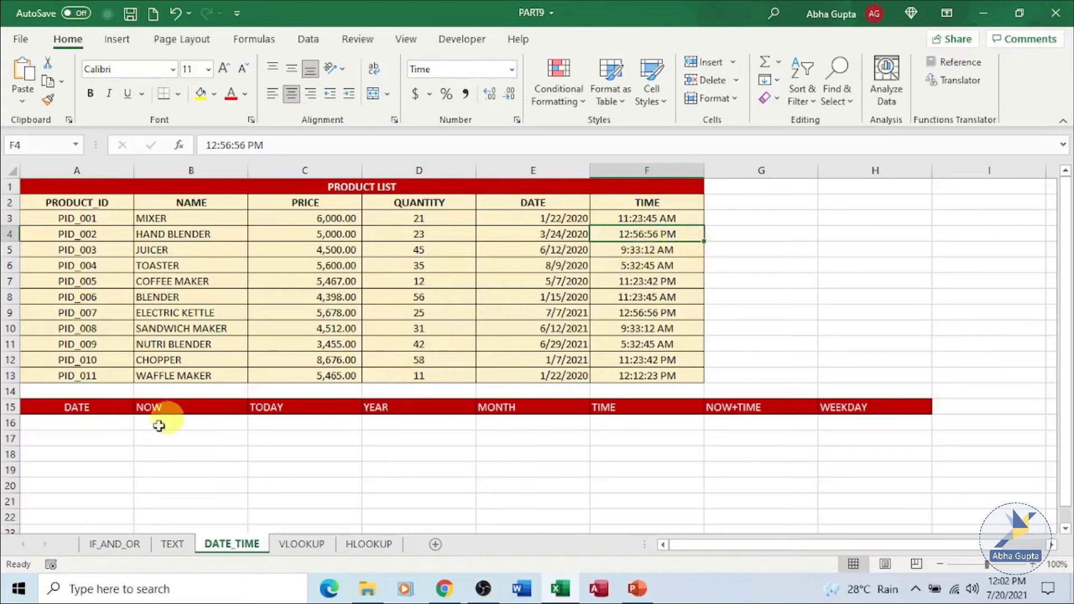
# Enter =DATE(2021,12,23) in A17 under DATE
pyautogui.click(131, 442)
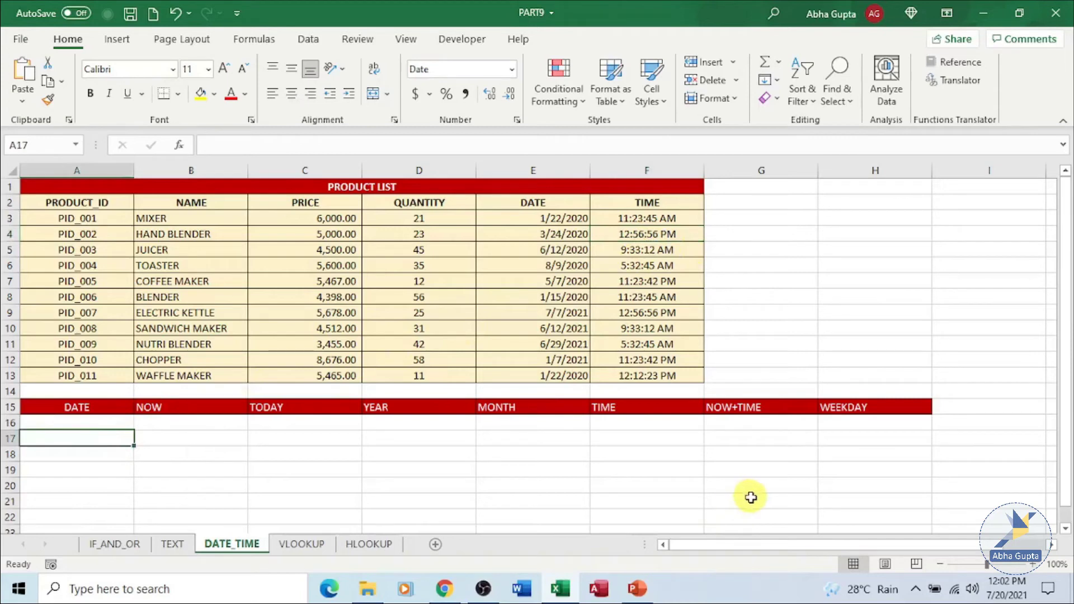
pyautogui.write('=DATE')
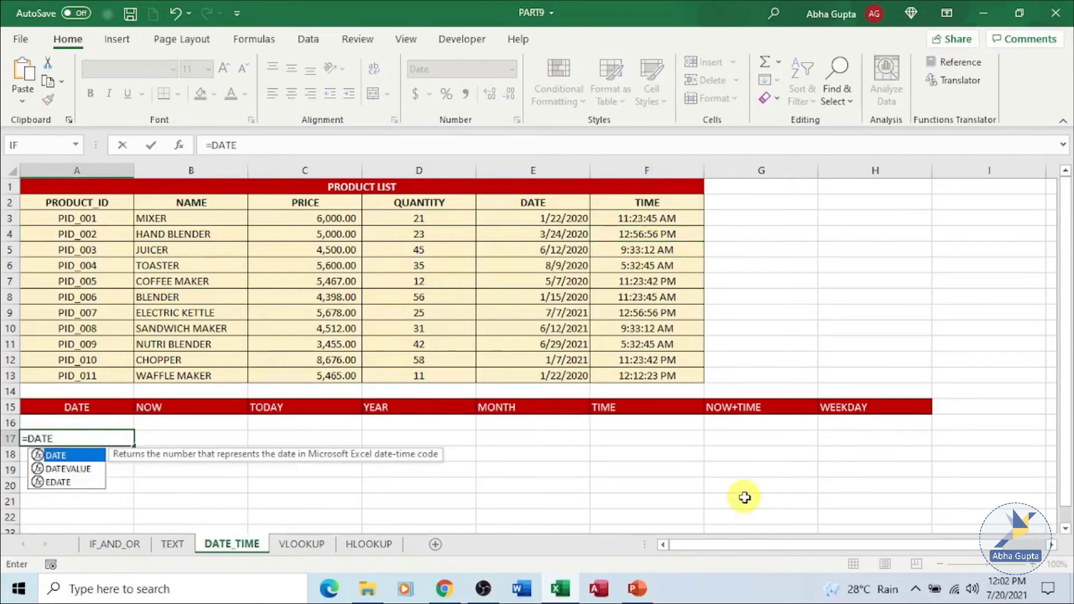
pyautogui.write('(2021')
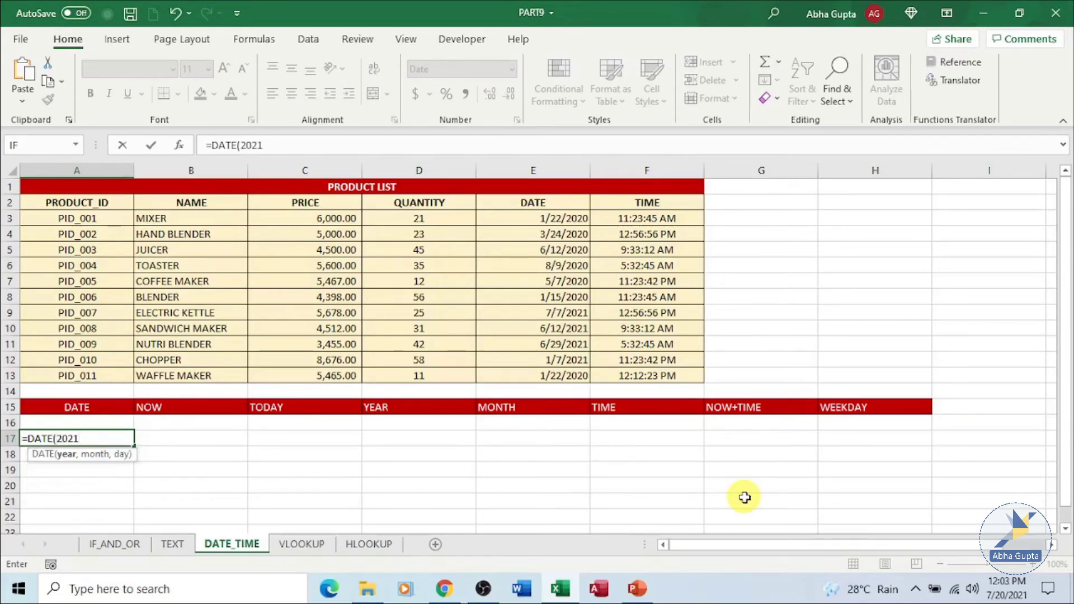
pyautogui.write(',12')
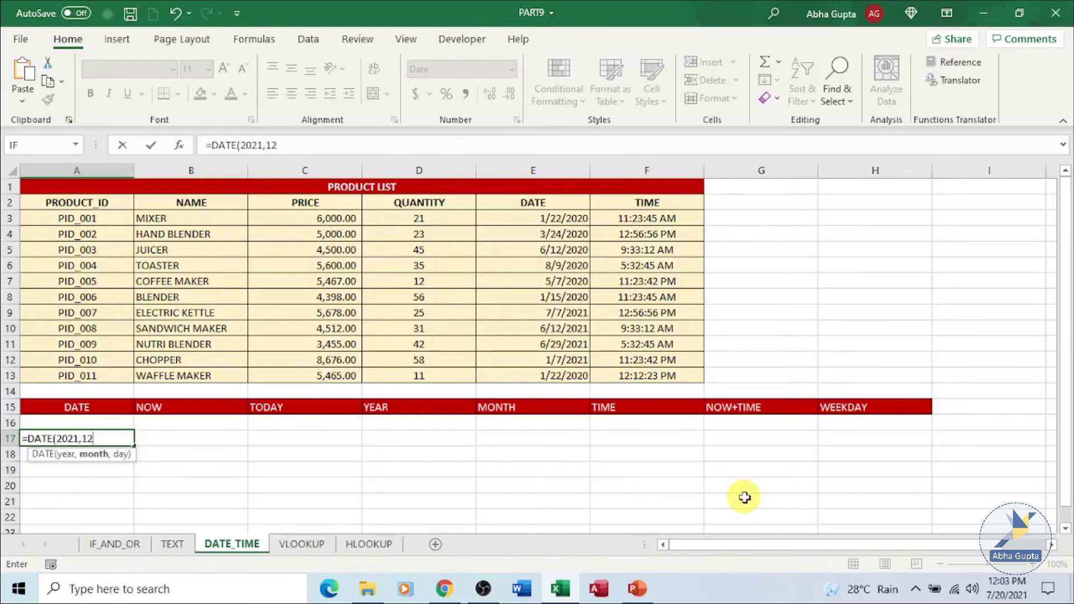
pyautogui.write(',23')
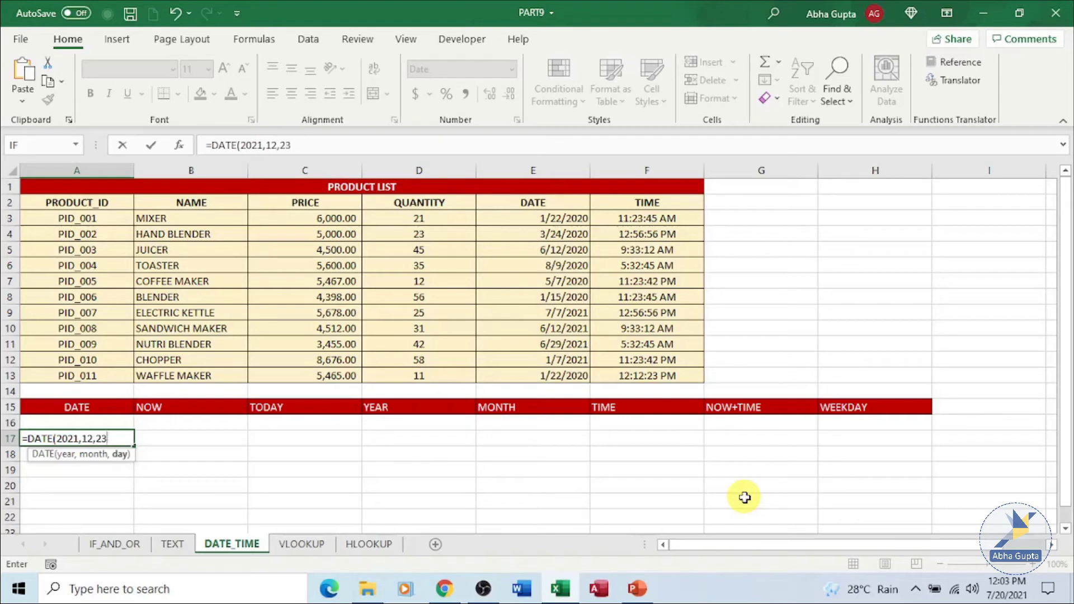
pyautogui.write(')')
pyautogui.press('Return')
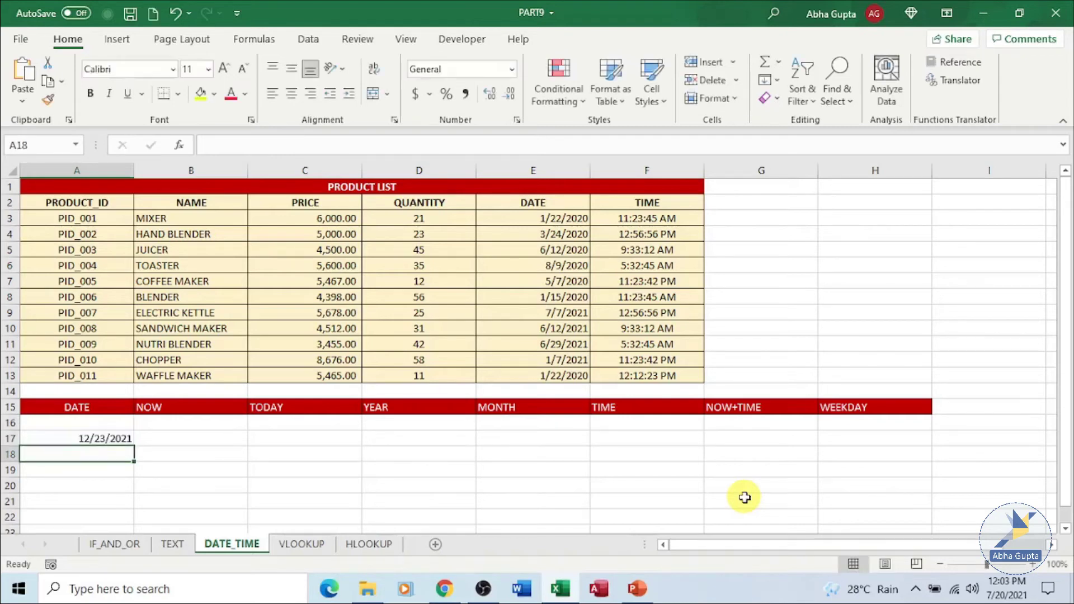
# Enter =NOW() in B17 under NOW to return the current date and time
pyautogui.press('Up')
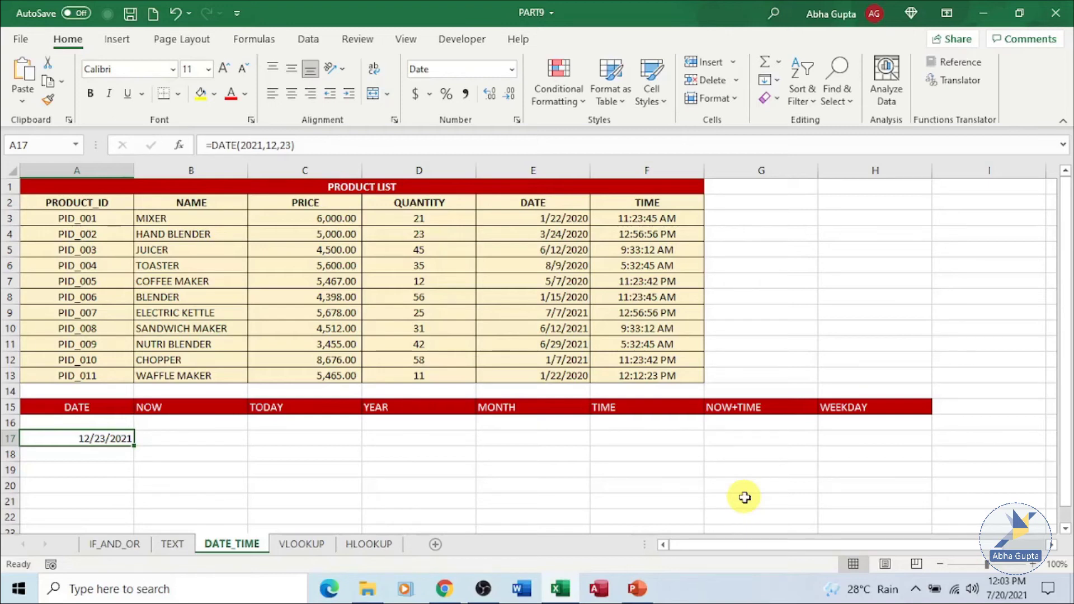
pyautogui.press('Right')
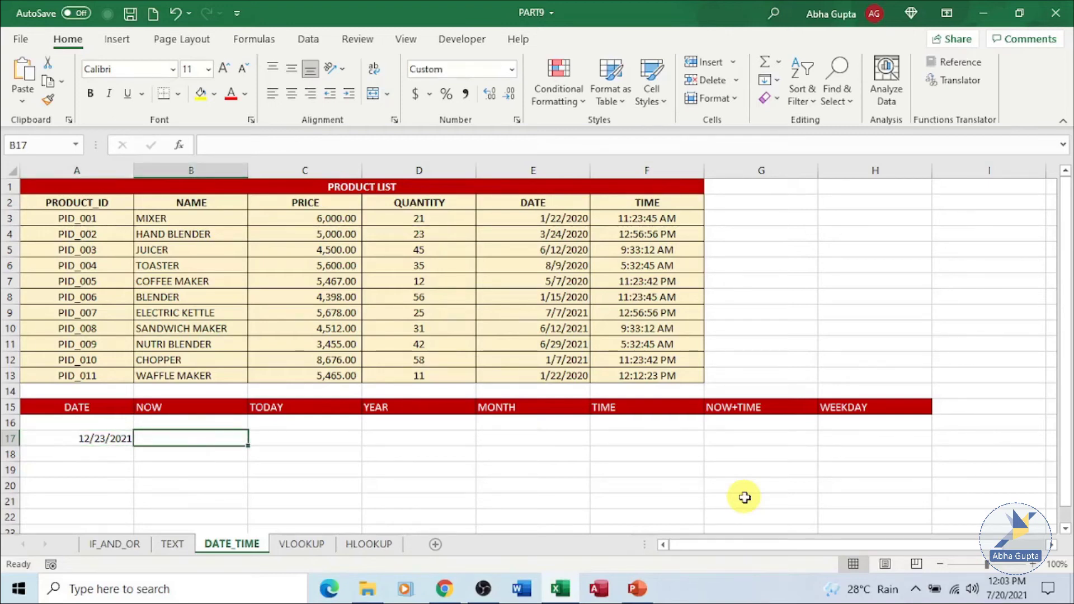
pyautogui.write('=NOW')
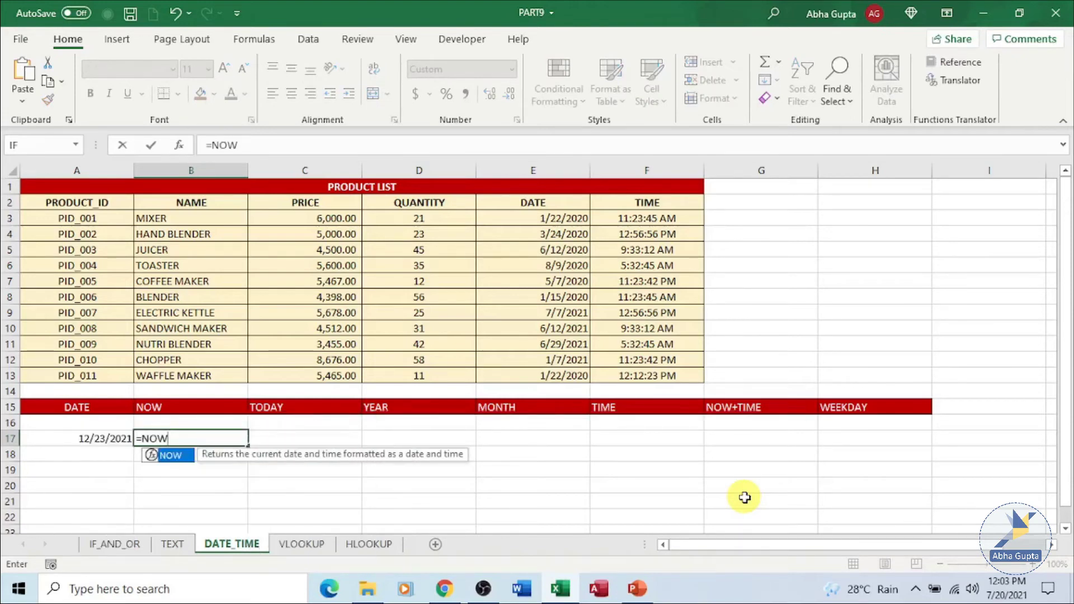
pyautogui.write('()')
pyautogui.press('Return')
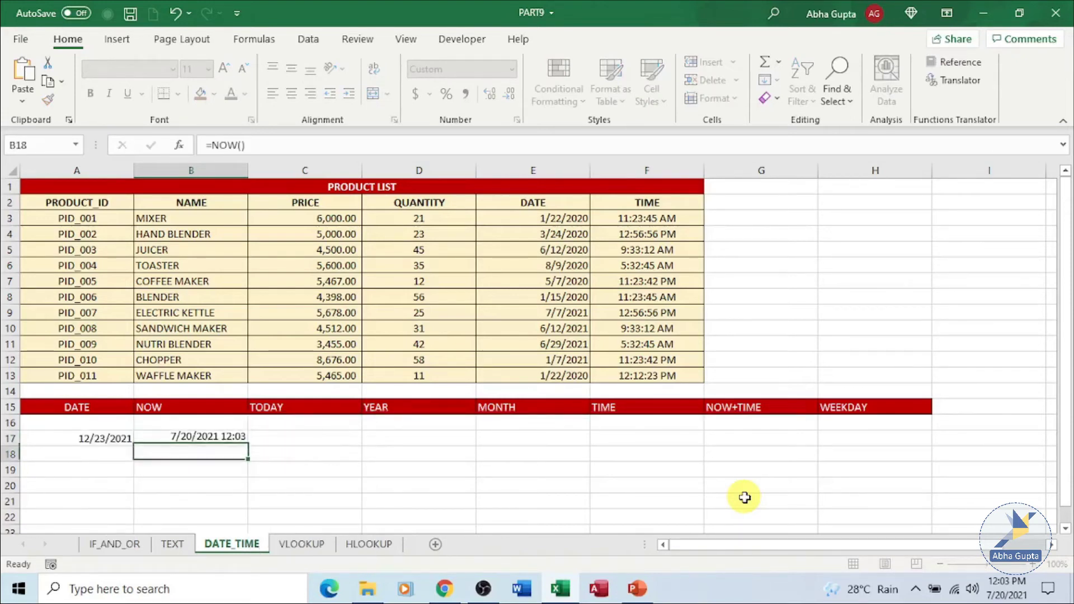
# Enter =TODAY() in C17 under TODAY to return the current date
pyautogui.press('Up')
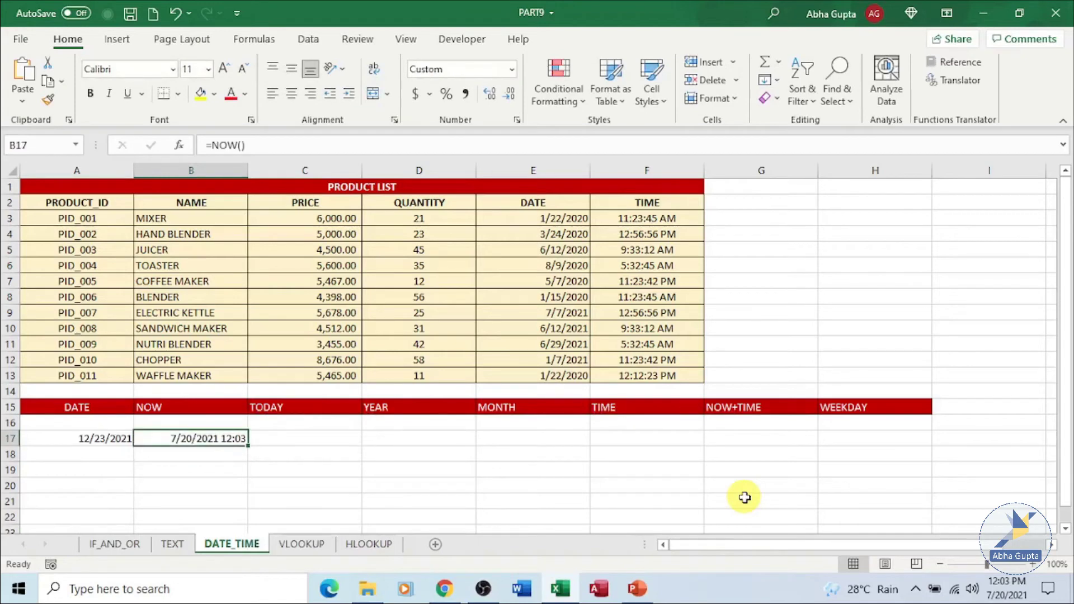
pyautogui.press('Right')
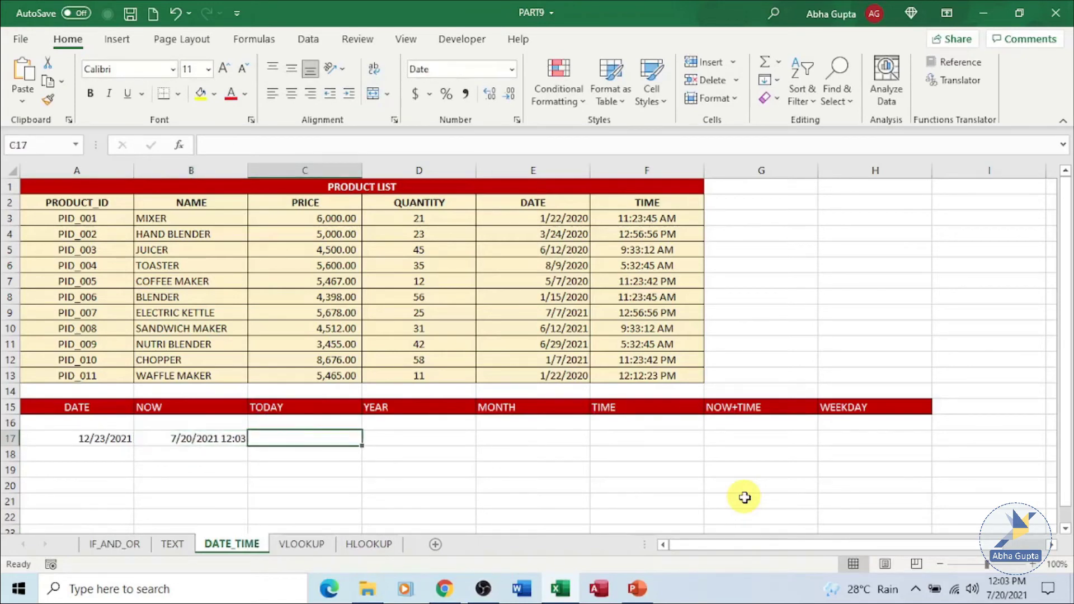
pyautogui.write('=TO')
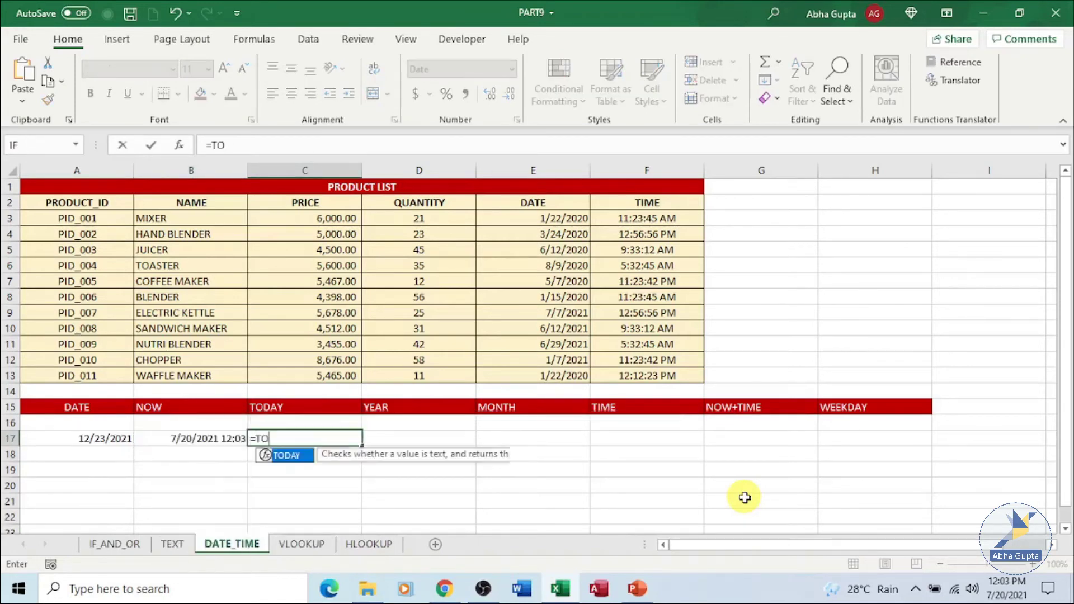
pyautogui.write('DAY()')
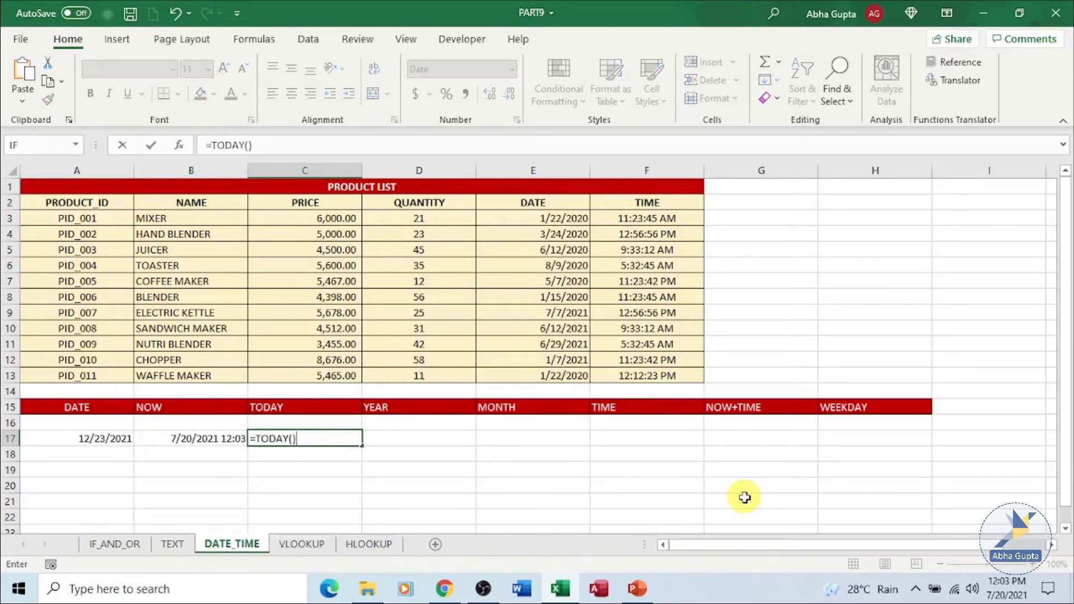
pyautogui.press('Return')
pyautogui.press('Up')
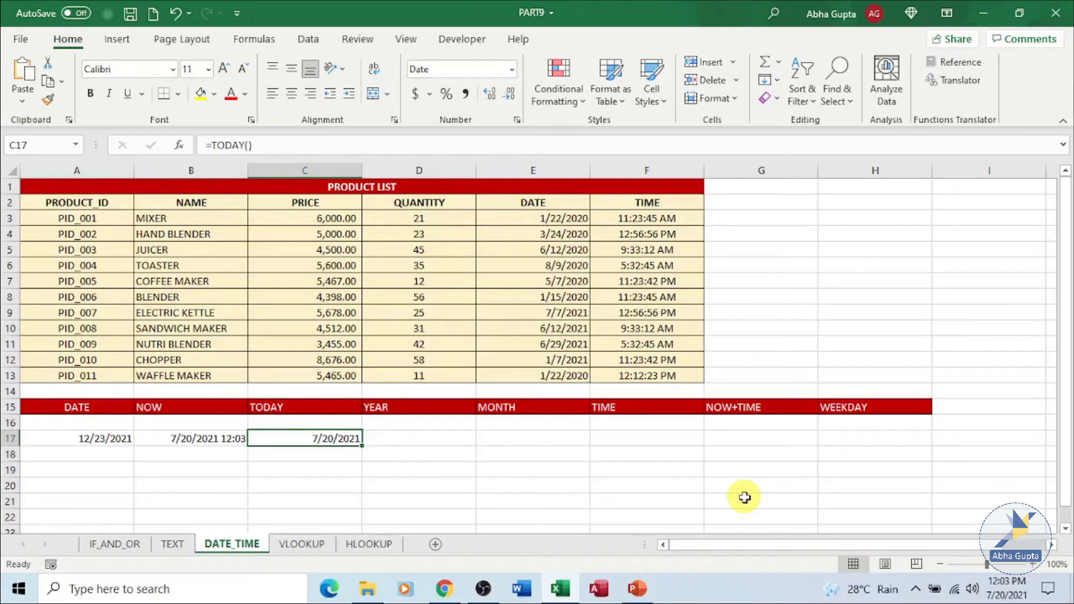
# Enter =YEAR(E7) in D17 under YEAR to extract the year of the COFFEE MAKER date, and check it against the source cell
pyautogui.press('Right')
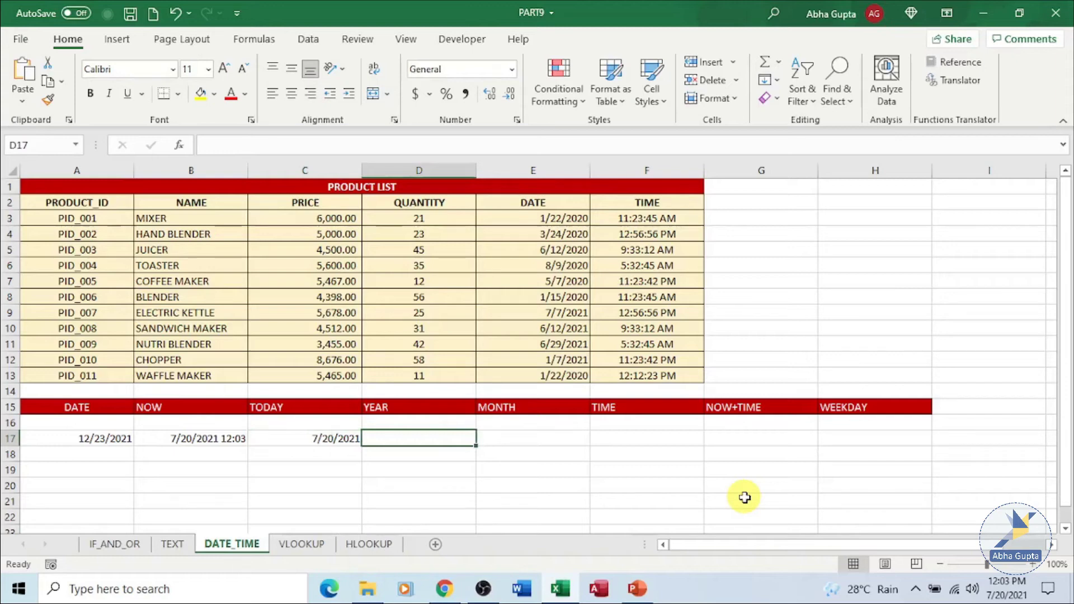
pyautogui.write('=YES')
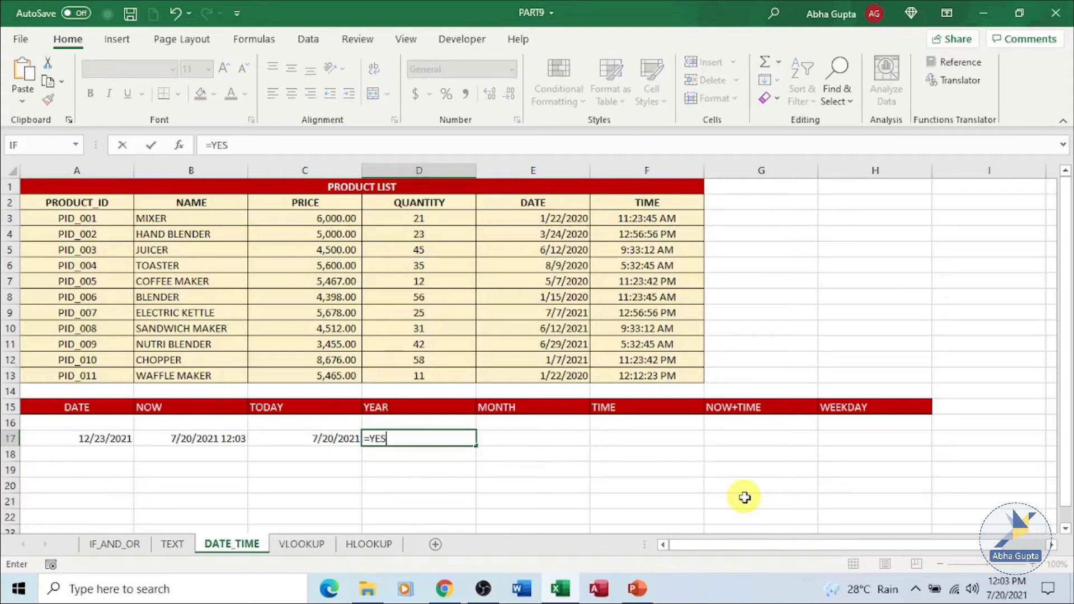
pyautogui.press('BackSpace')
pyautogui.write('AR')
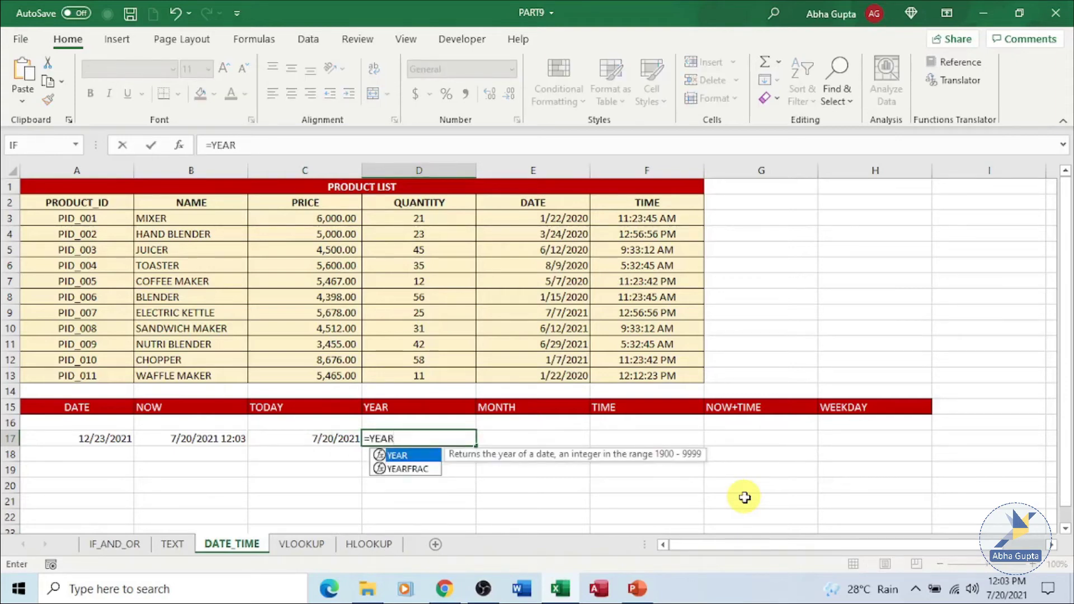
pyautogui.write('(')
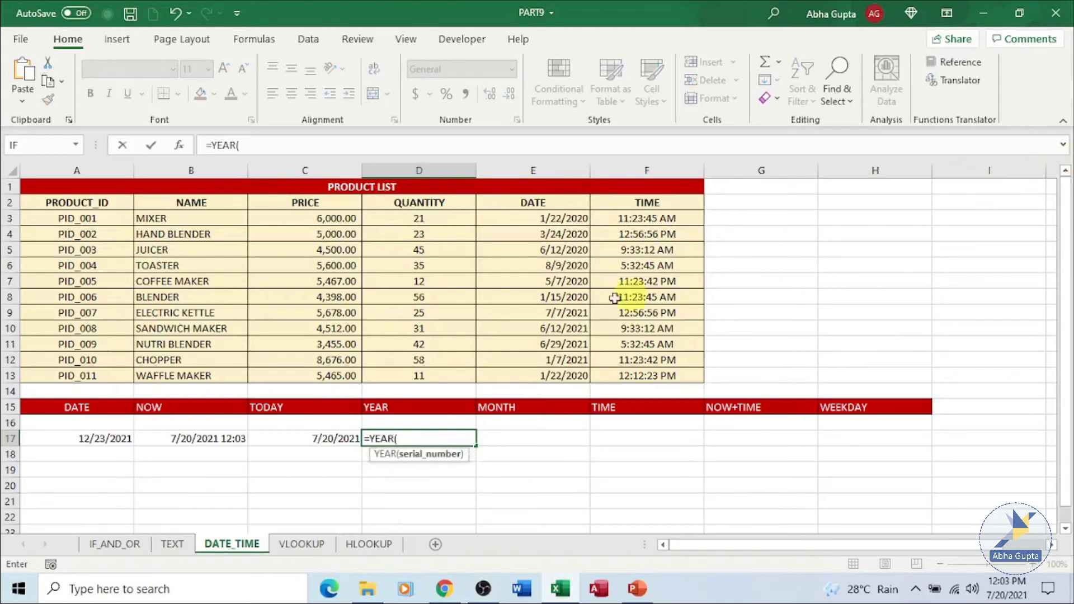
pyautogui.click(556, 281)
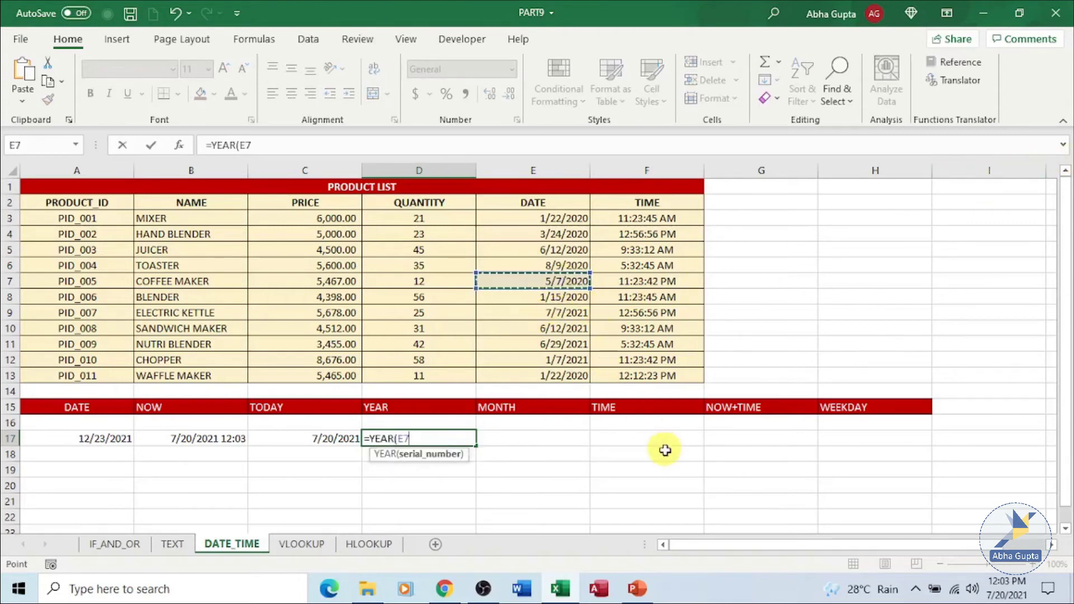
pyautogui.write(')')
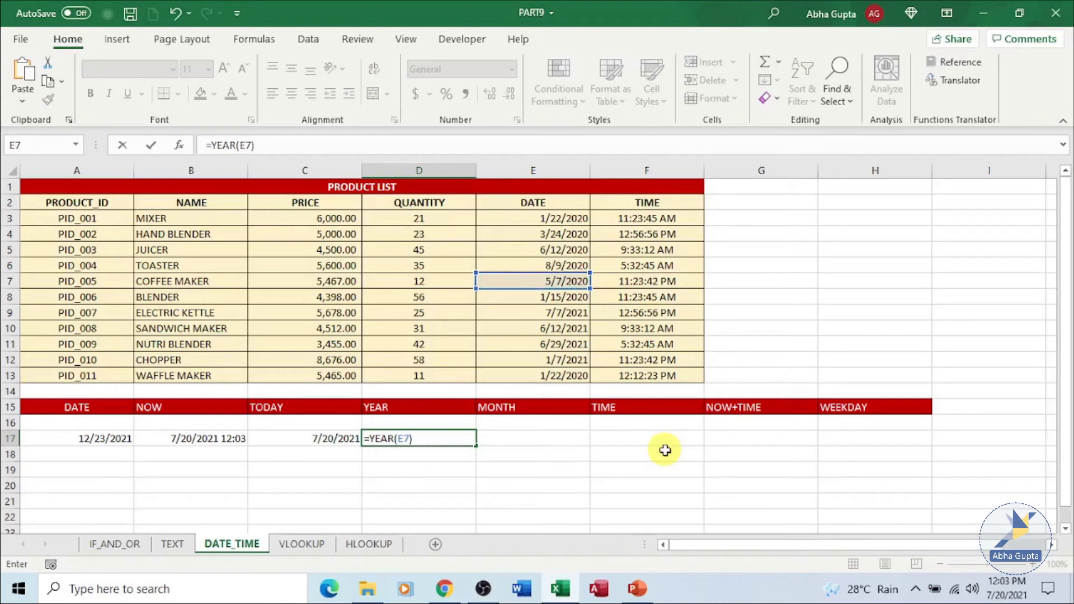
pyautogui.press('Return')
pyautogui.press('Up')
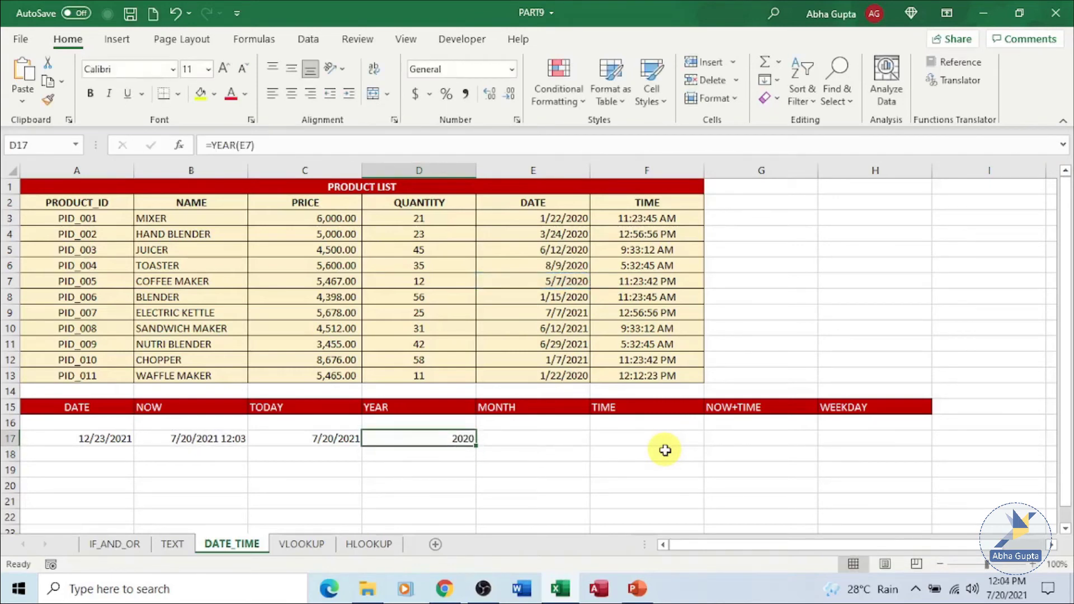
pyautogui.click(554, 282)
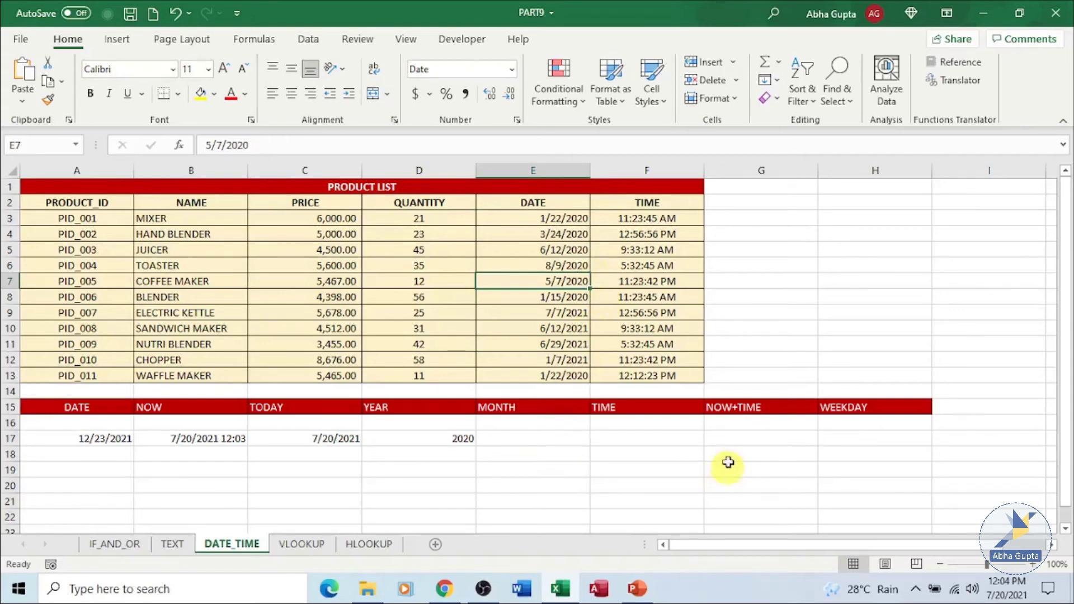
# Enter =NOW()+5 in G17 under NOW+TIME and compare it with the NOW result in B17
pyautogui.click(750, 436)
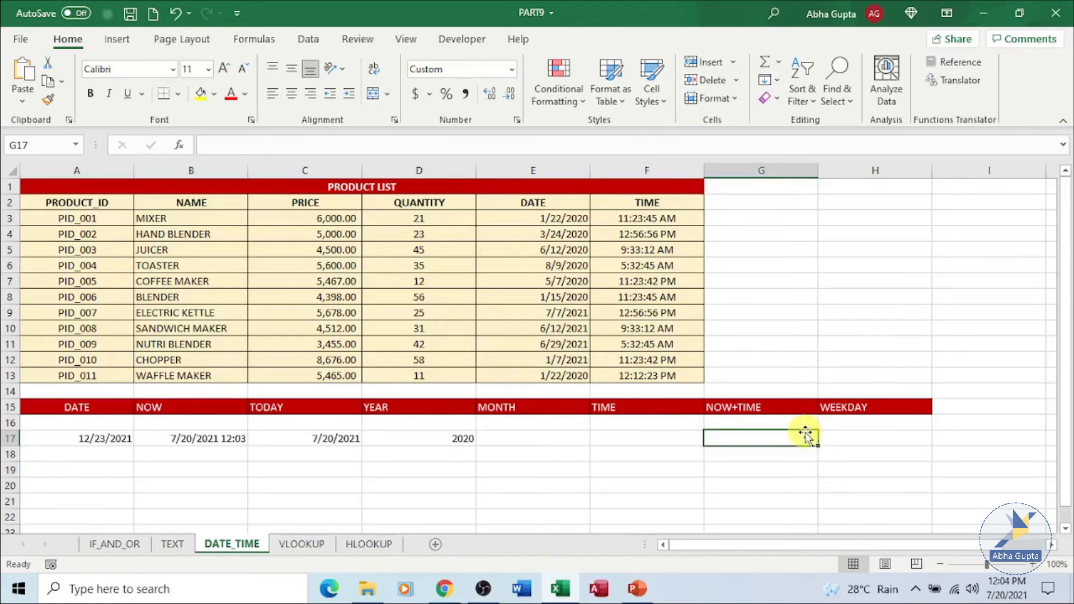
pyautogui.write('=NO')
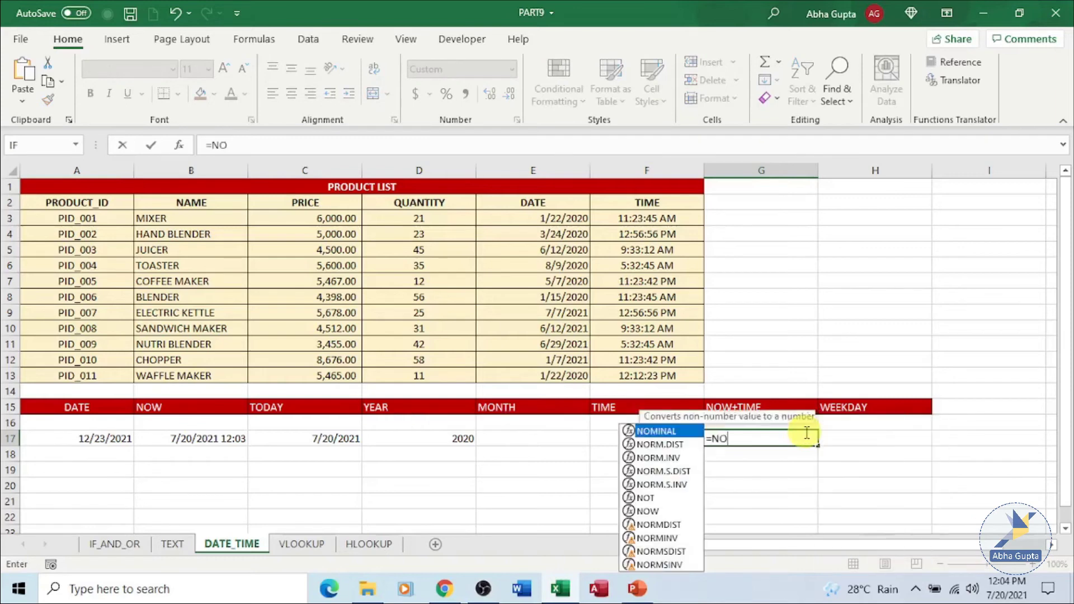
pyautogui.write('W')
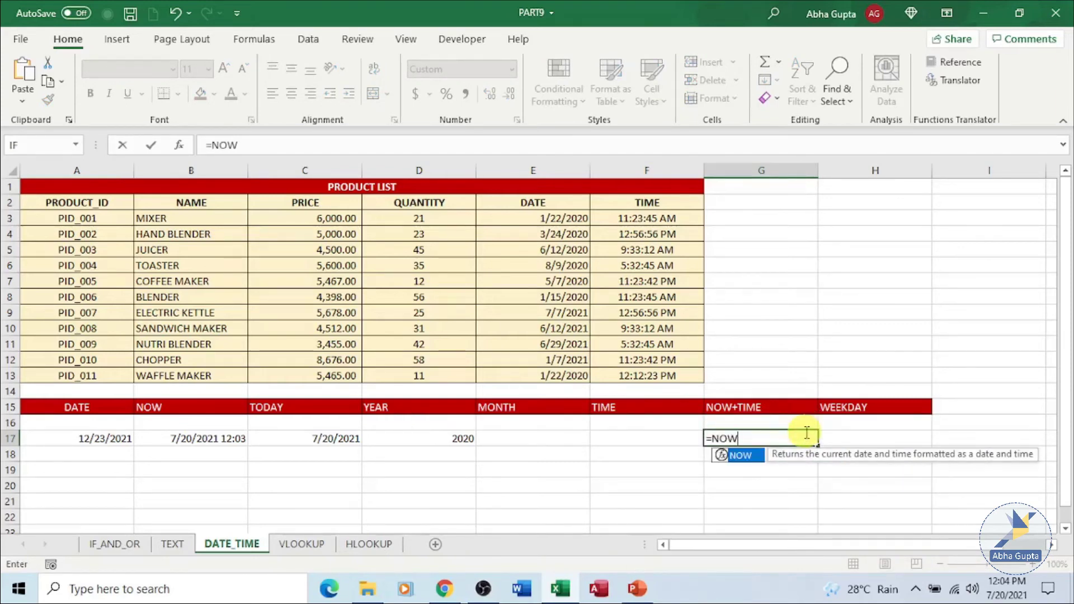
pyautogui.write('()+5')
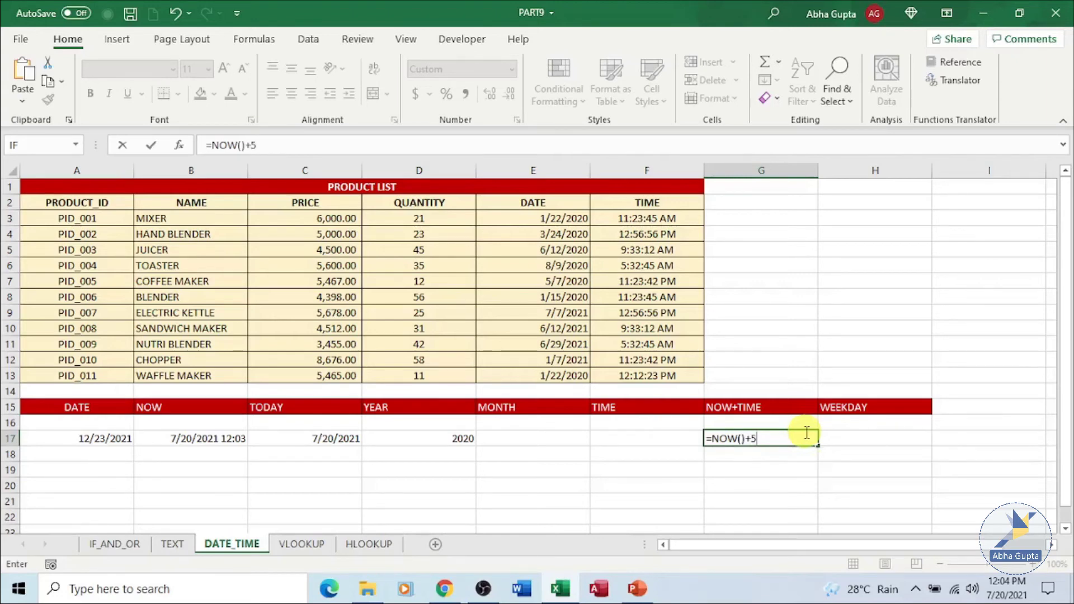
pyautogui.press('Return')
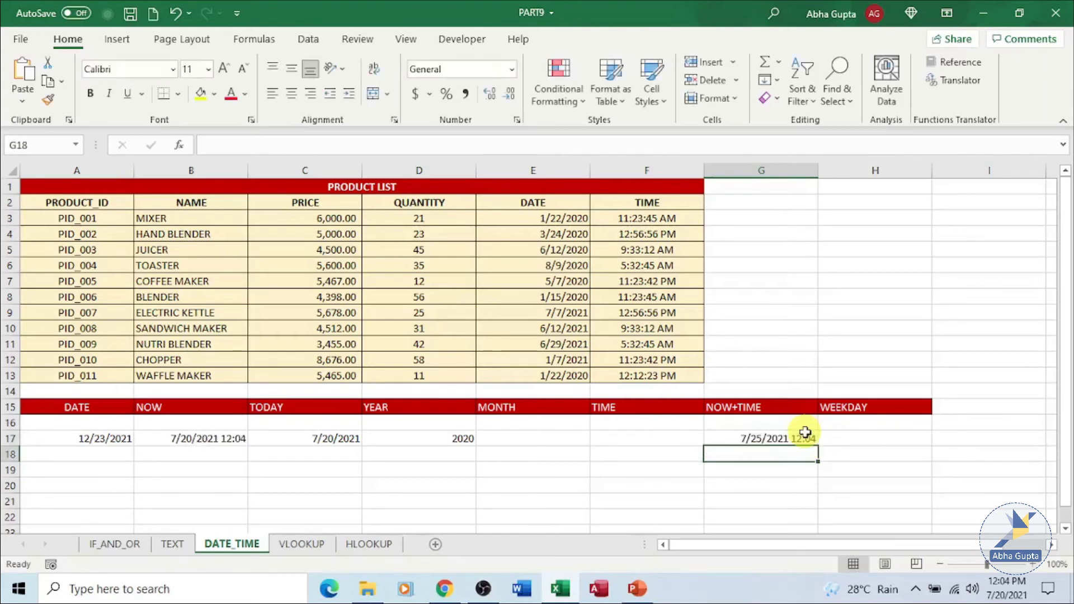
pyautogui.click(237, 438)
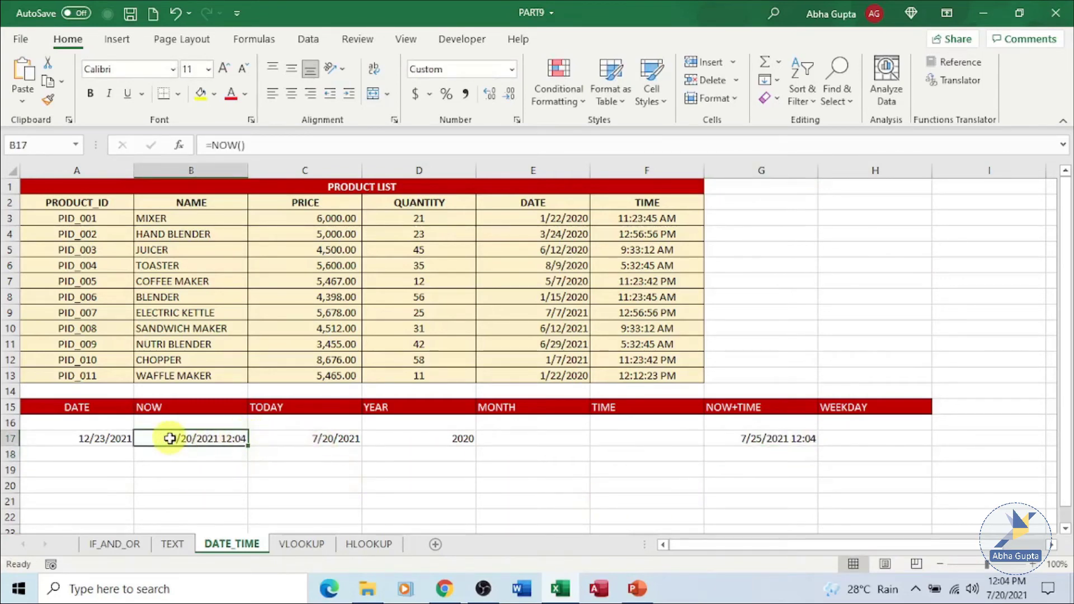
pyautogui.click(792, 439)
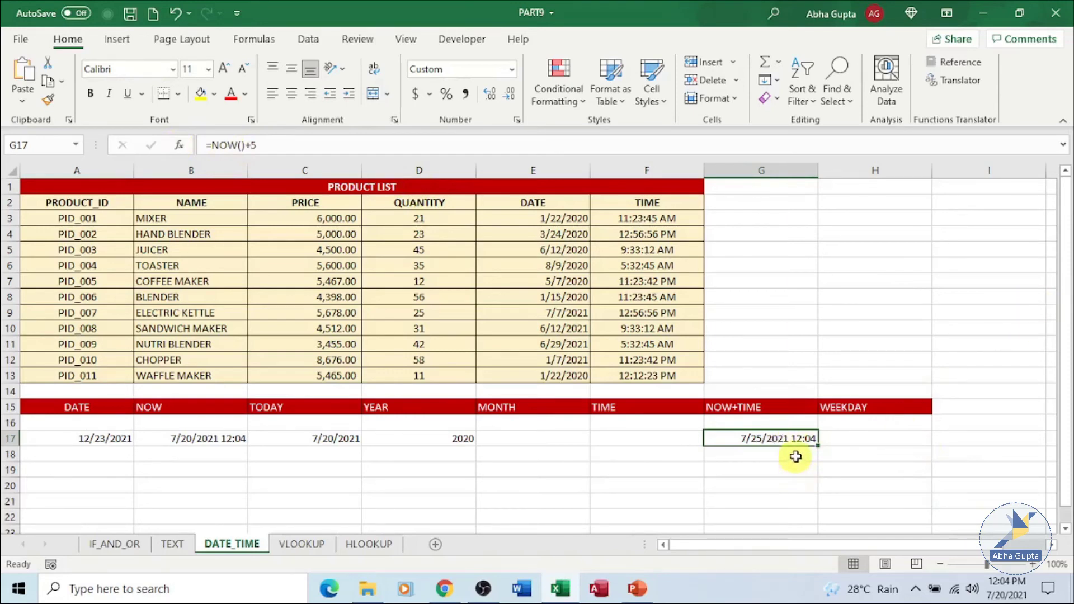
# Enter =TIME(12,15,20) in F17 under TIME
pyautogui.click(652, 439)
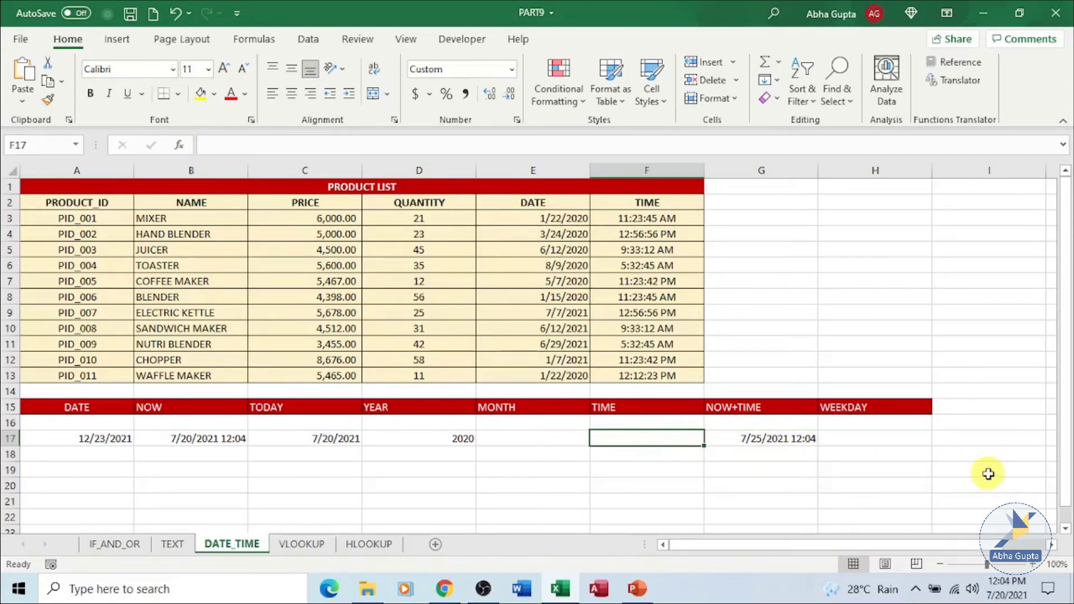
pyautogui.write('=T')
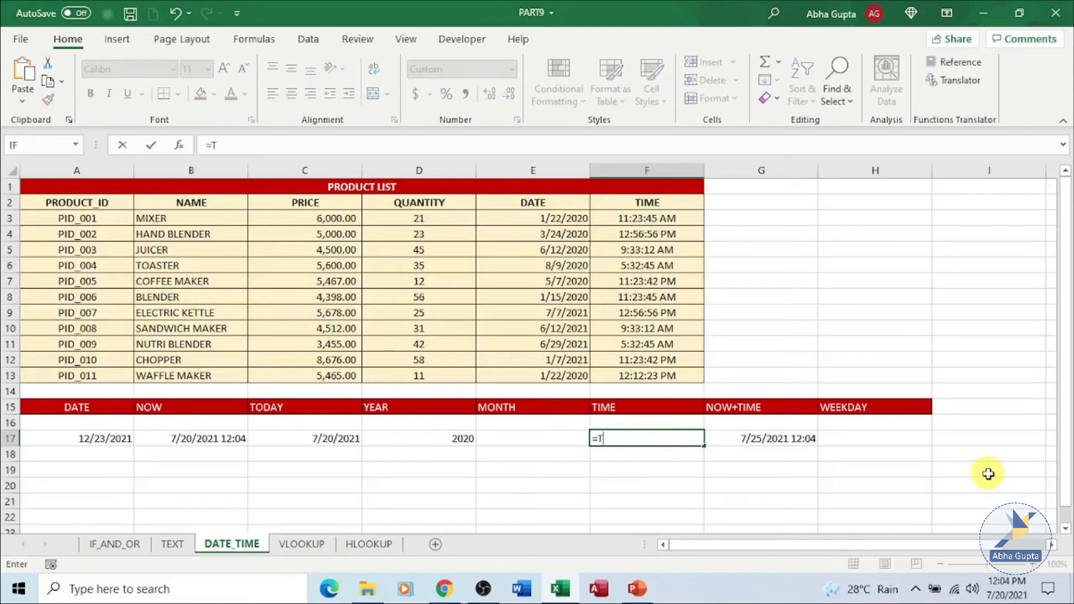
pyautogui.write('IME')
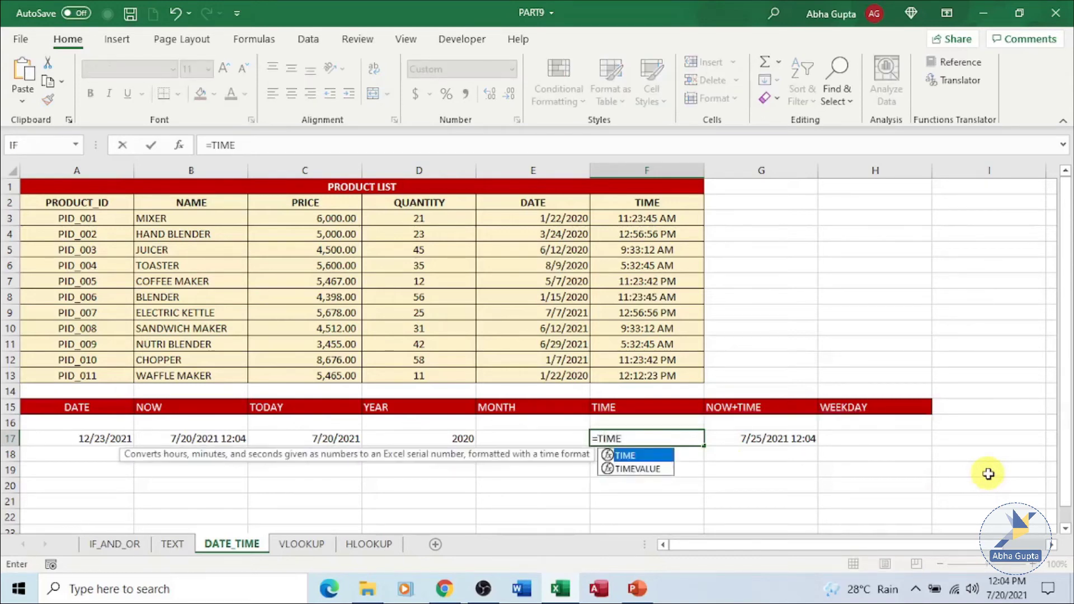
pyautogui.write('(')
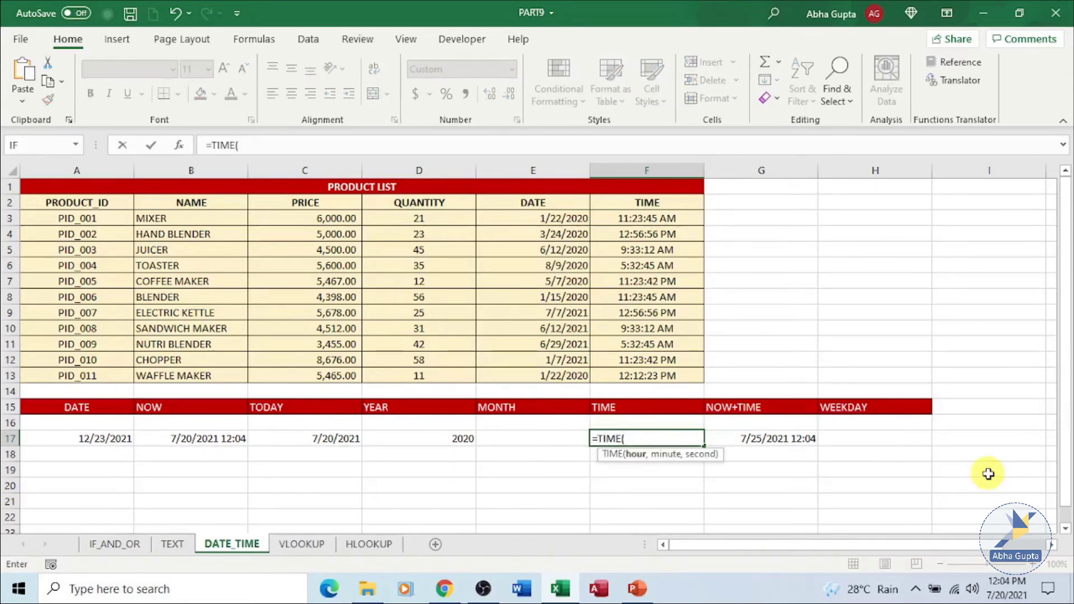
pyautogui.write('(12,')
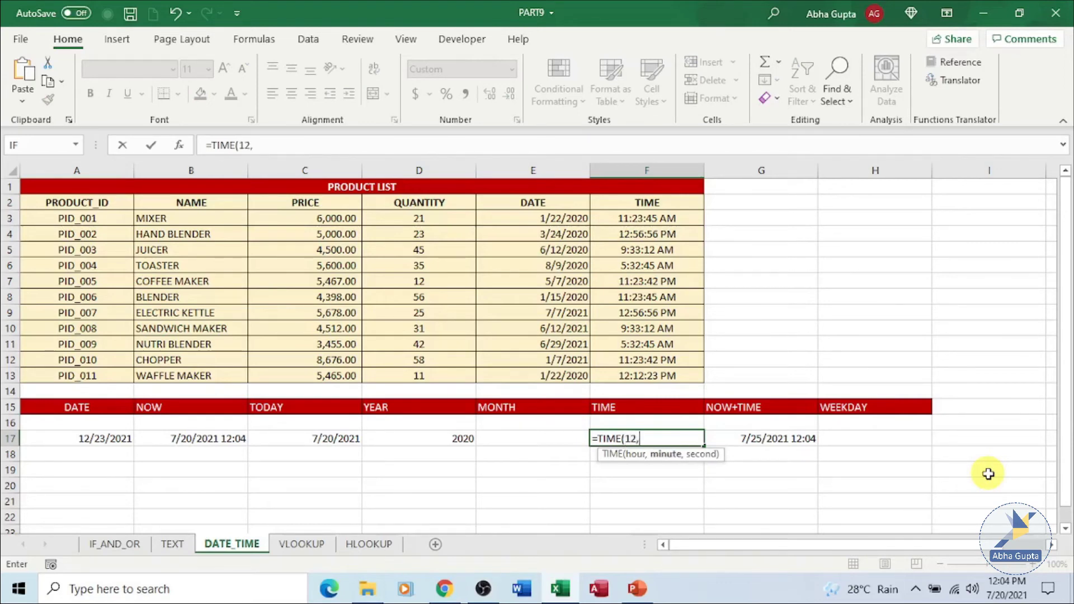
pyautogui.write('15,20')
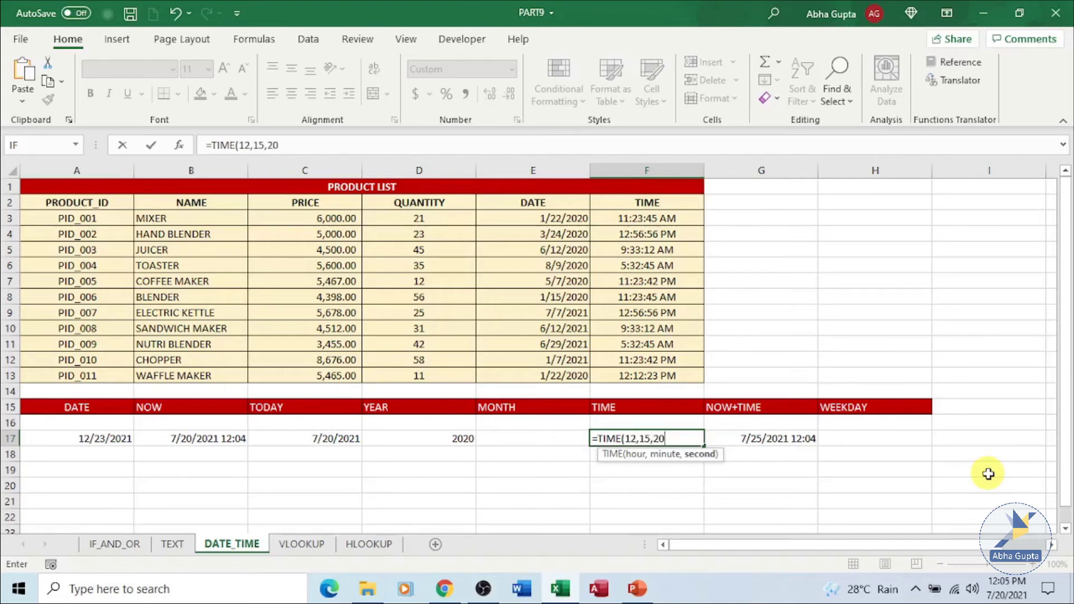
pyautogui.write(')')
pyautogui.press('Return')
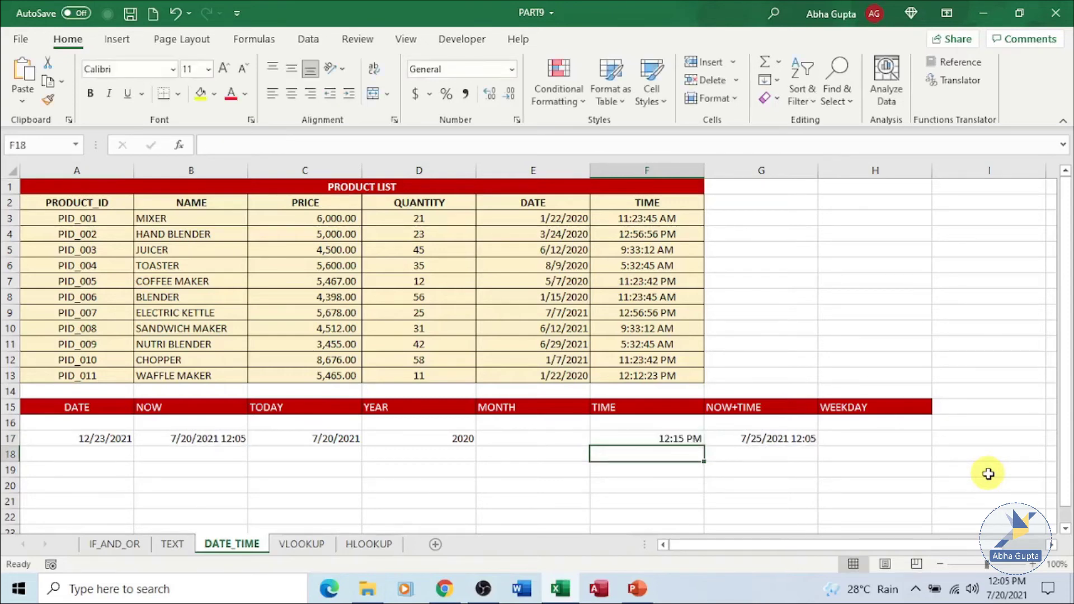
pyautogui.press('Up')
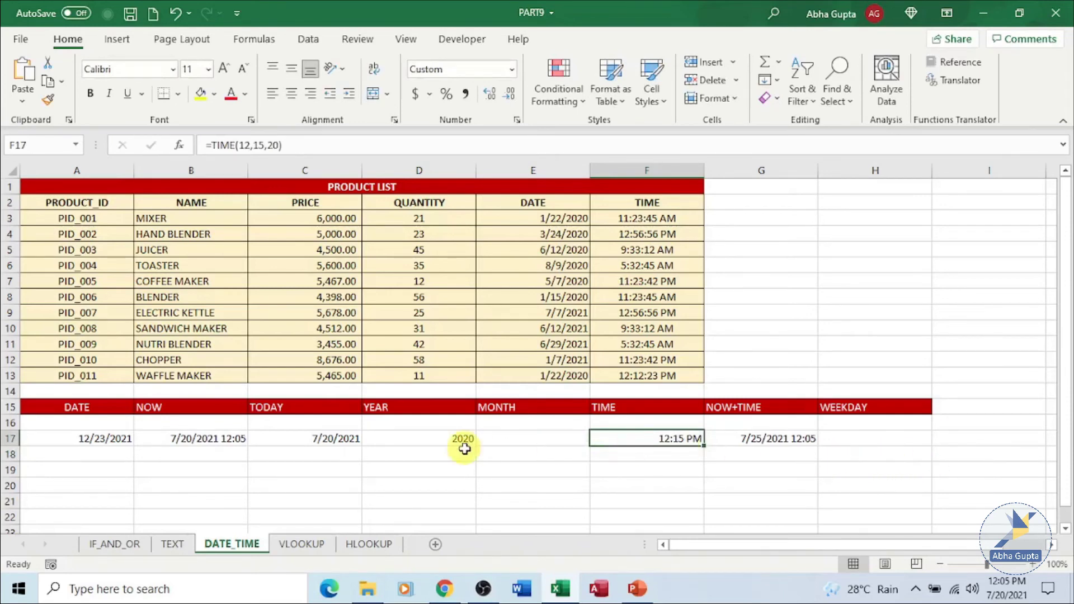
# Enter =MONTH(E10) in E17 under MONTH to extract the month of the SANDWICH MAKER date, and review the formula
pyautogui.click(494, 438)
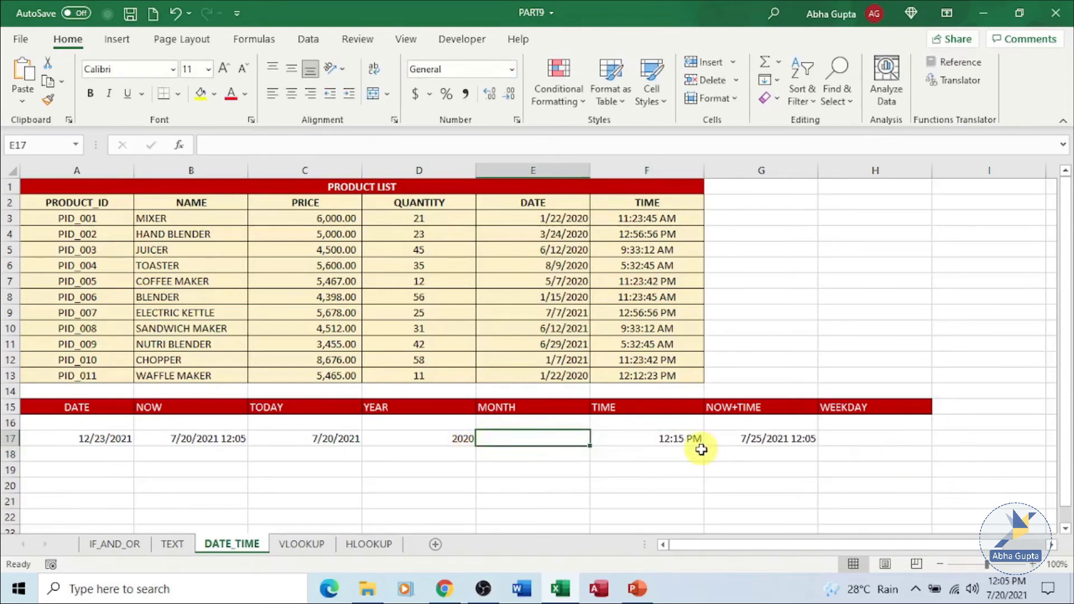
pyautogui.write('=MON')
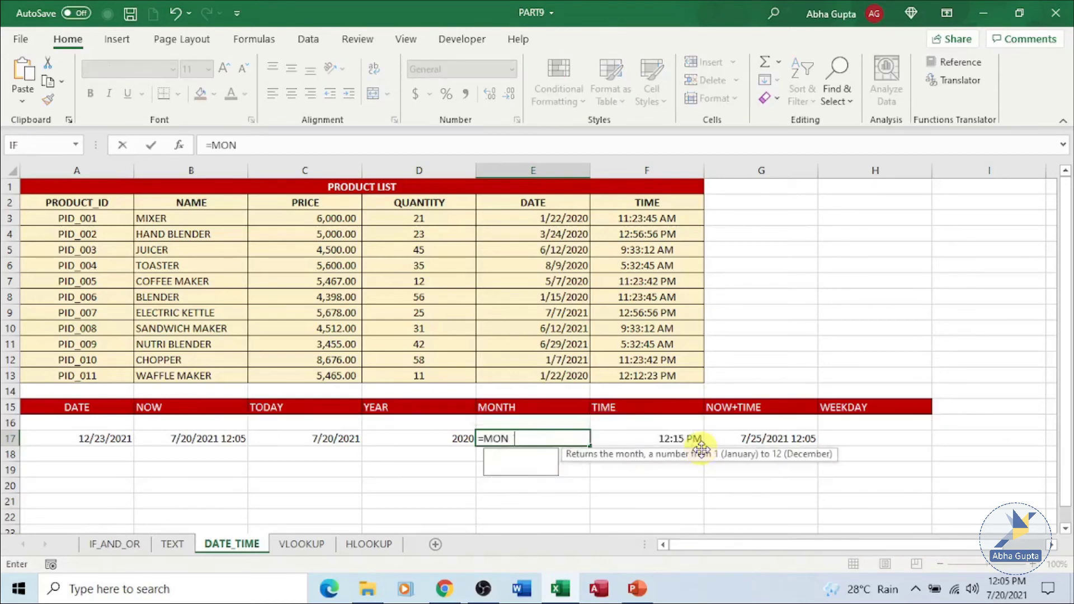
pyautogui.write('TH(')
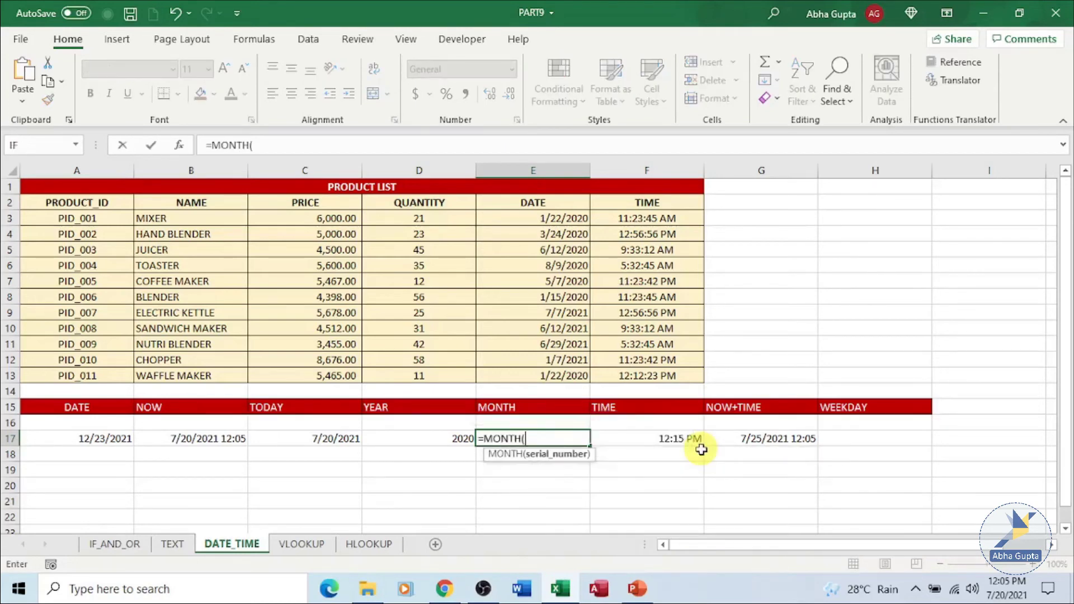
pyautogui.click(568, 327)
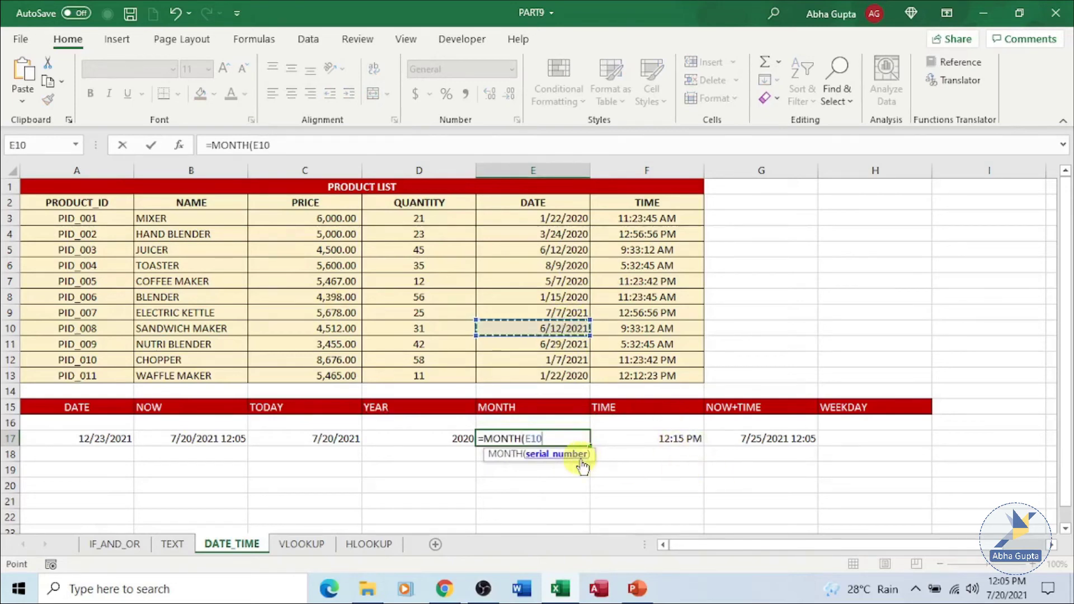
pyautogui.write(')')
pyautogui.press('Return')
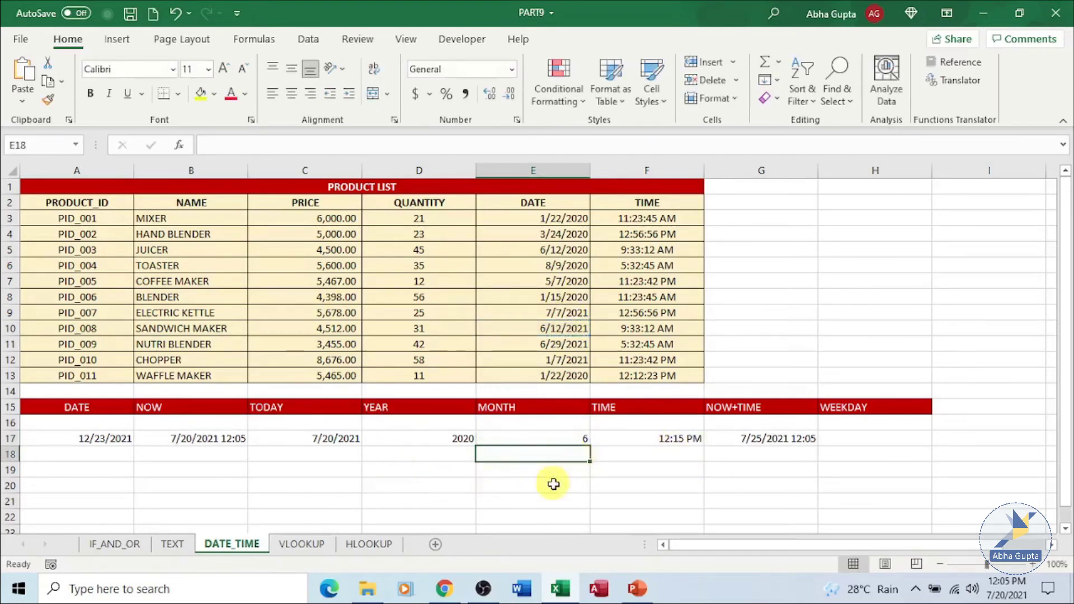
pyautogui.click(562, 439)
pyautogui.click(532, 281)
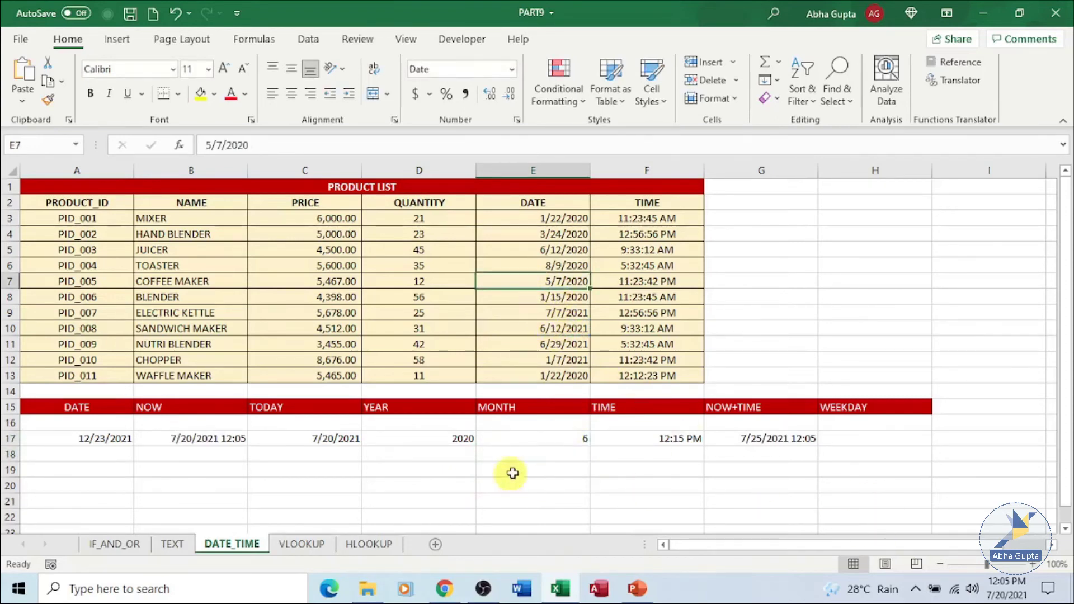
pyautogui.click(545, 438)
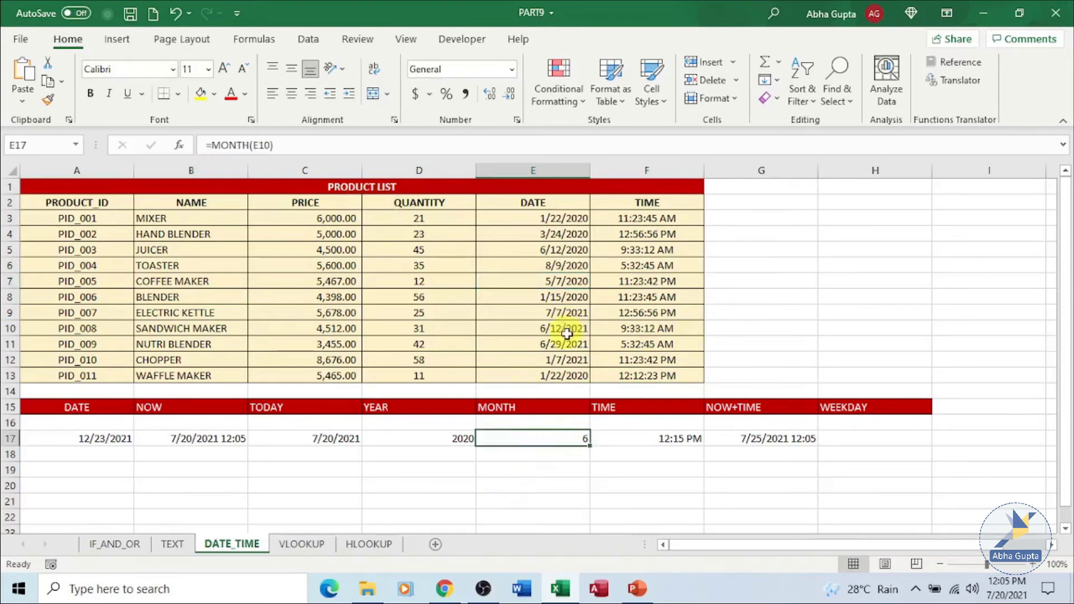
# Enter =WEEKDAY(E10) in H17 under WEEKDAY to get the day of the week of the SANDWICH MAKER date
pyautogui.click(568, 328)
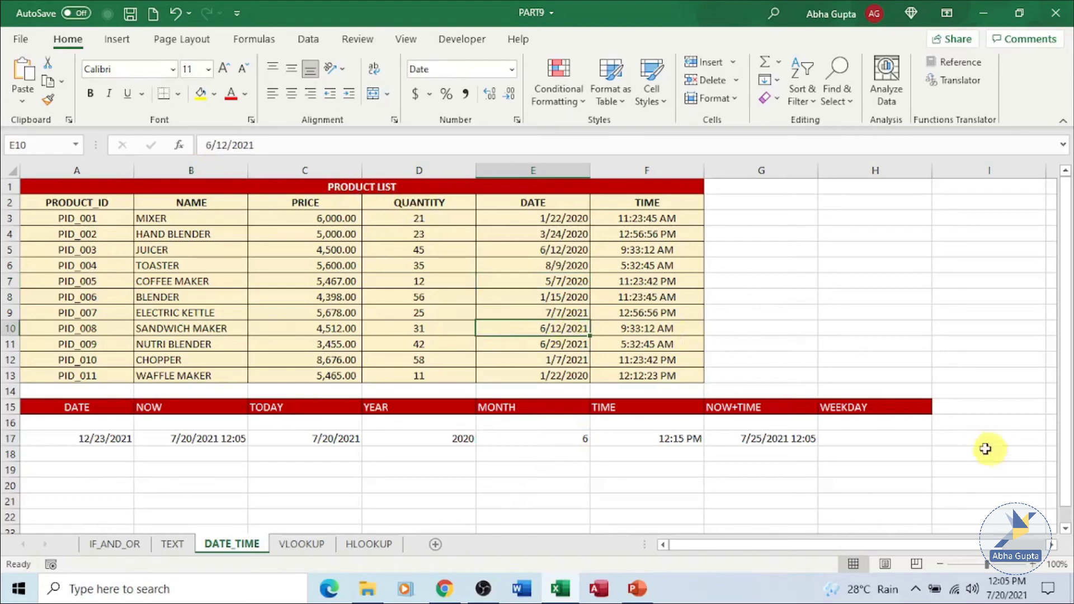
pyautogui.click(922, 442)
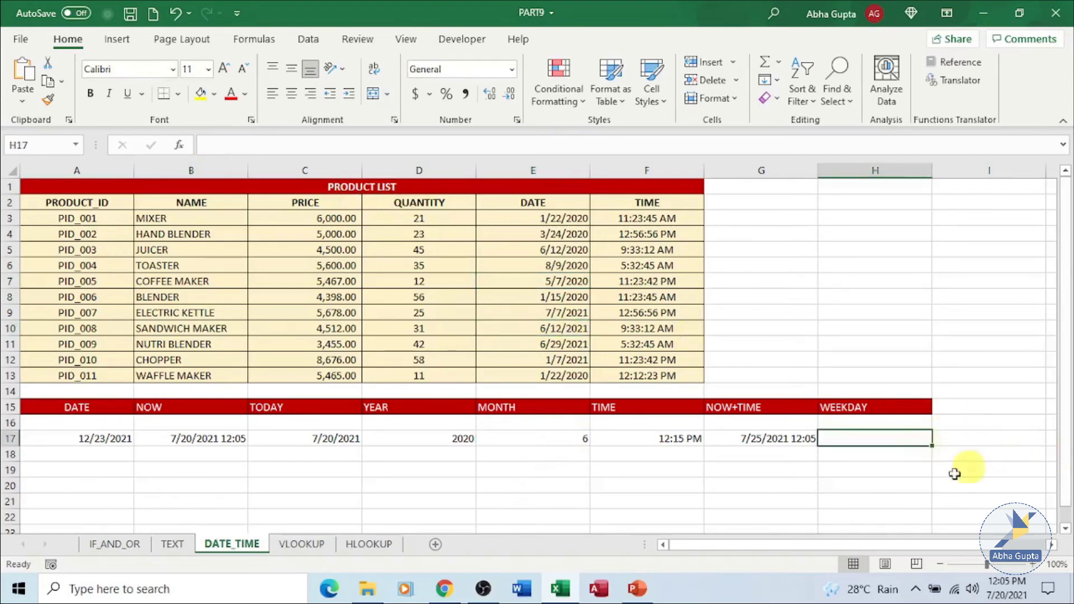
pyautogui.write('=WEE')
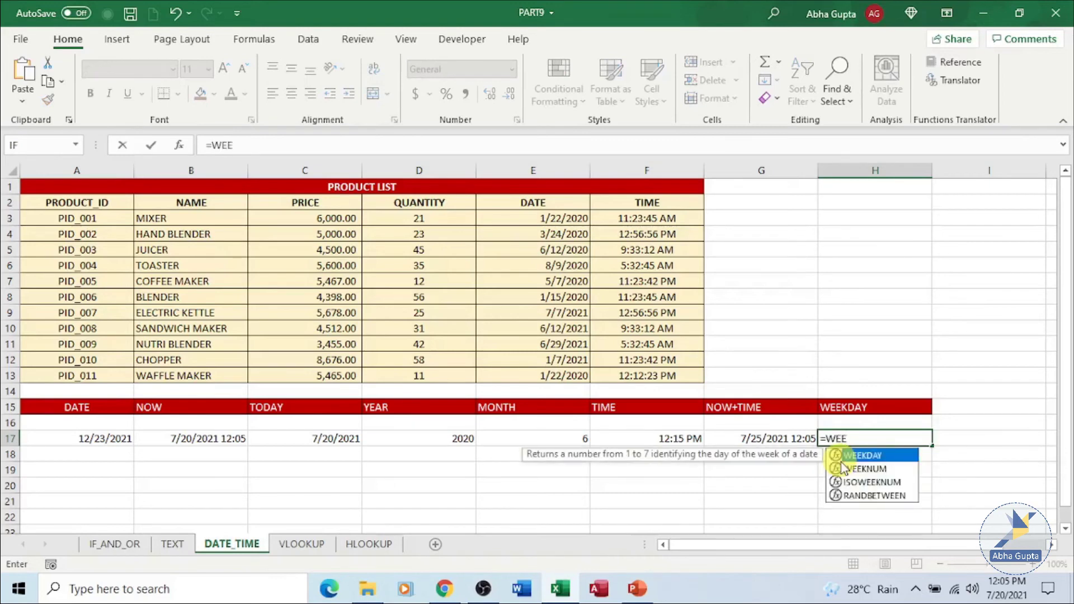
pyautogui.write('KDAY')
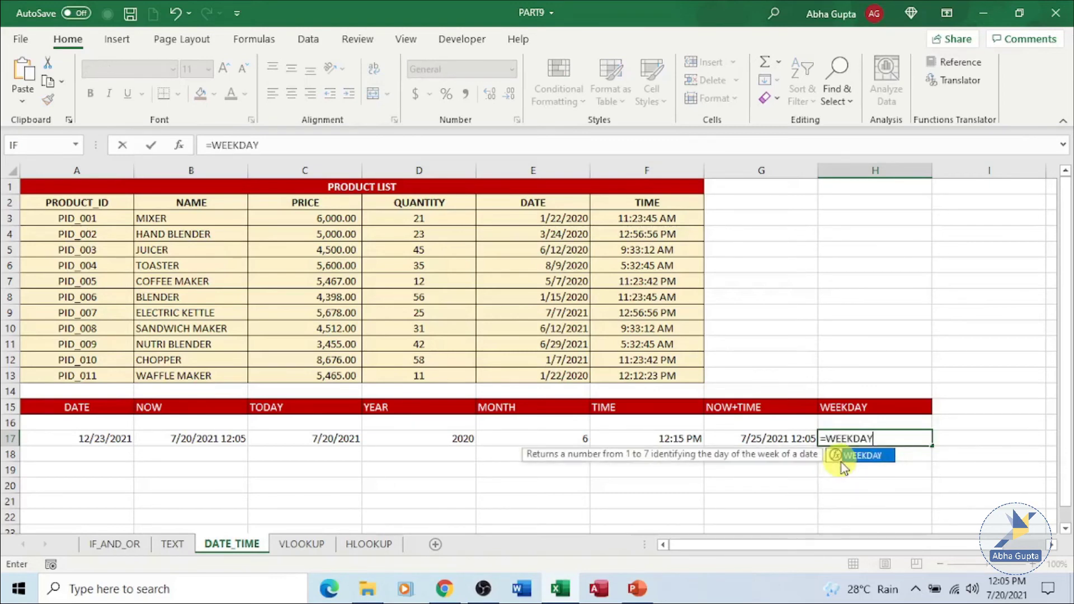
pyautogui.doubleClick(841, 461)
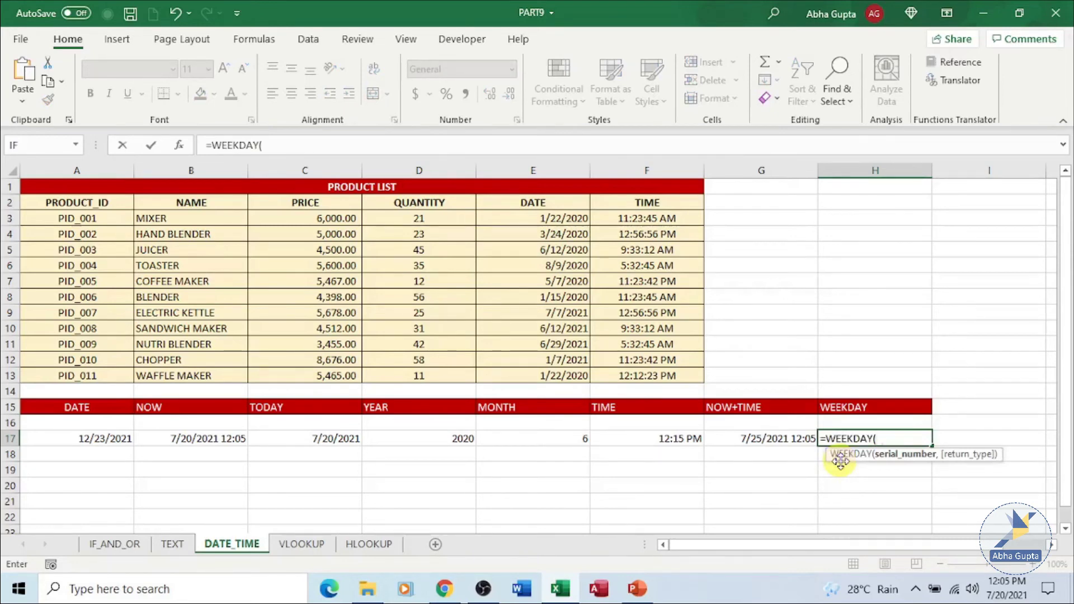
pyautogui.write('E10')
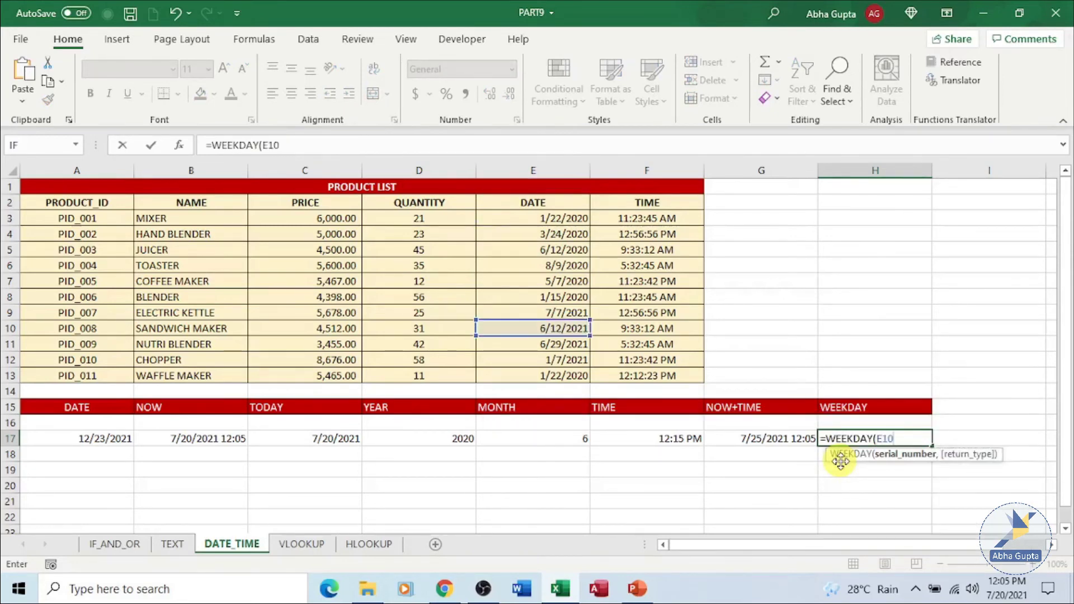
pyautogui.write(')')
pyautogui.press('Return')
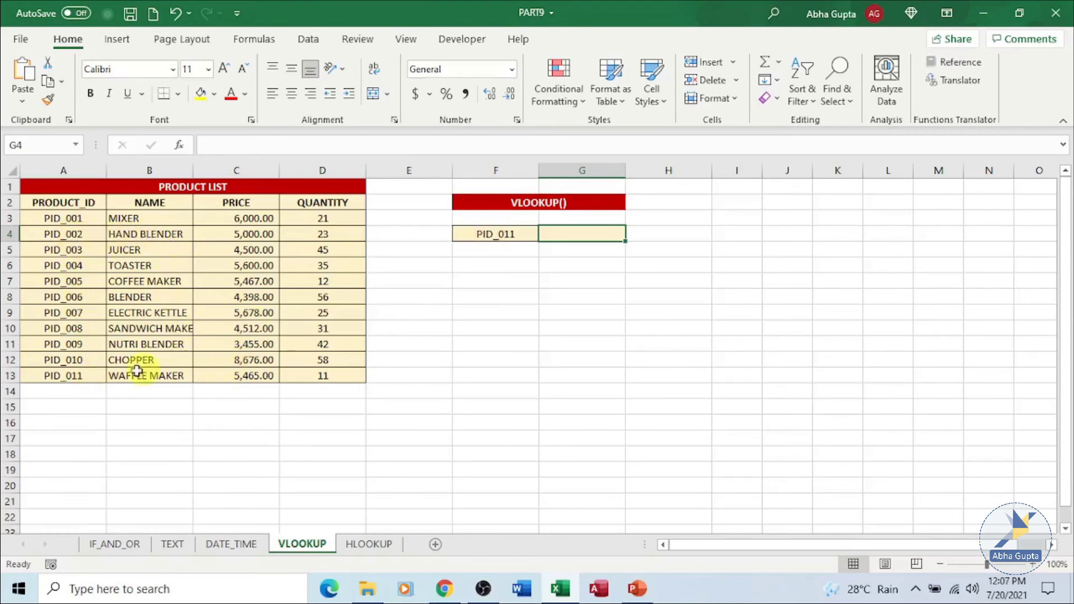
# On the VLOOKUP sheet, enter =VLOOKUP(F4,A2:D13,3,0) in G4 to look up the price of PID_011
pyautogui.click(97, 376)
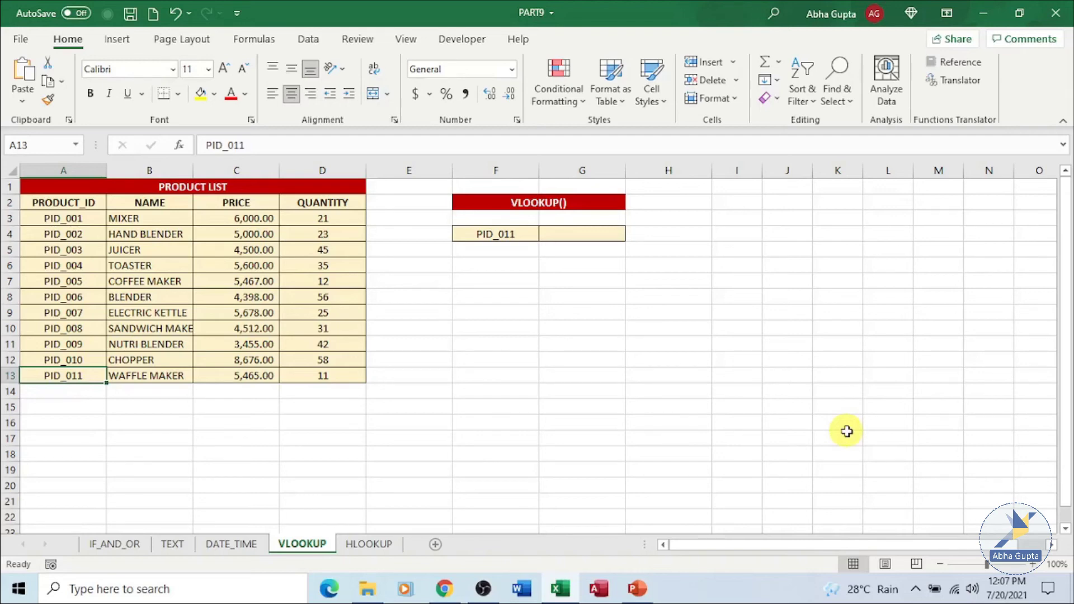
pyautogui.click(575, 245)
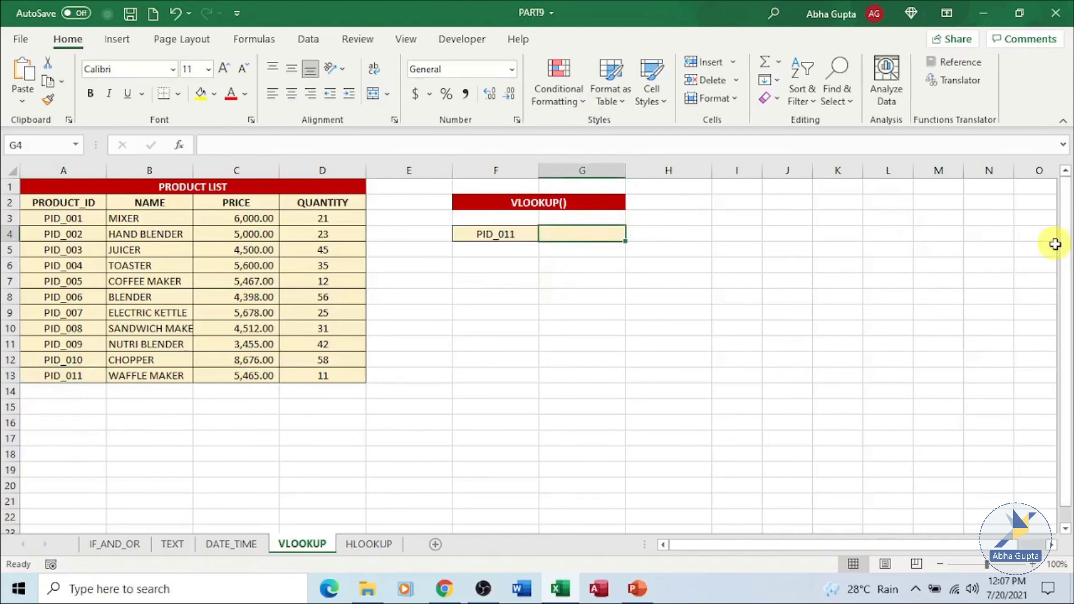
pyautogui.write('=VL')
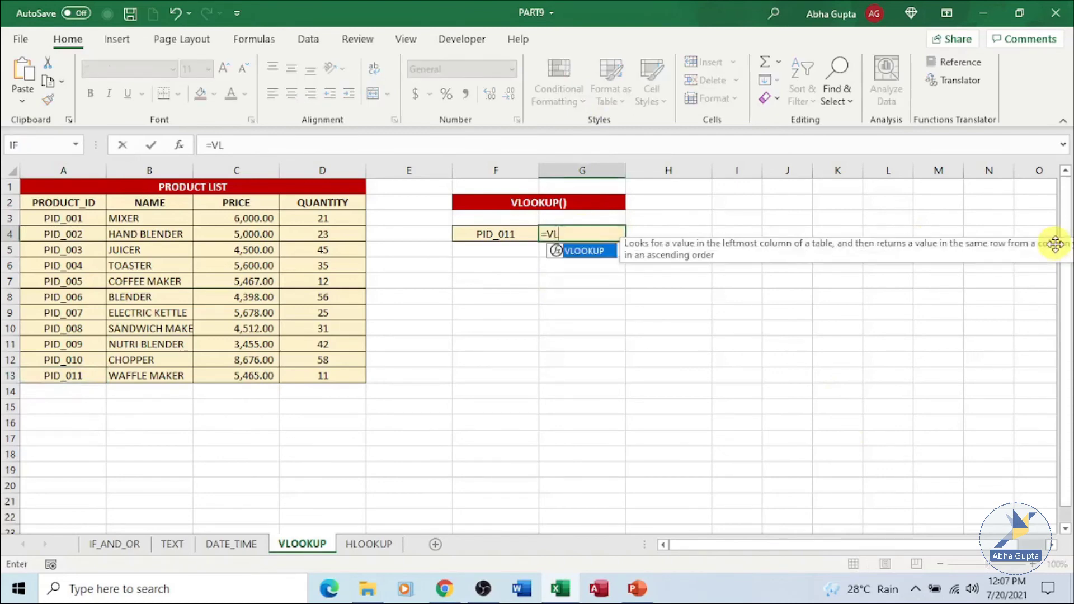
pyautogui.write('OOKUP')
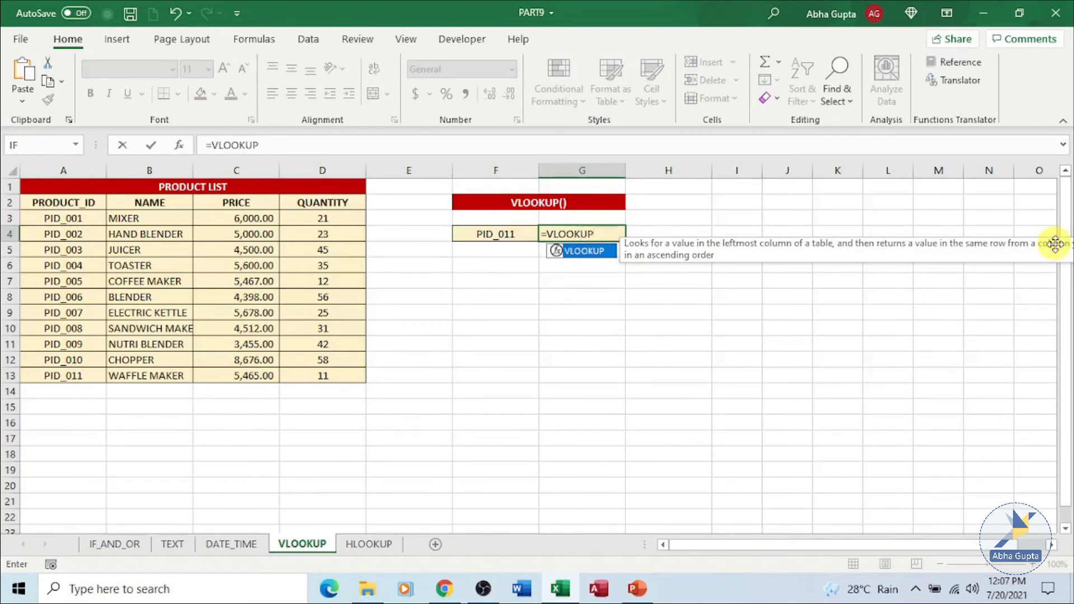
pyautogui.write('(')
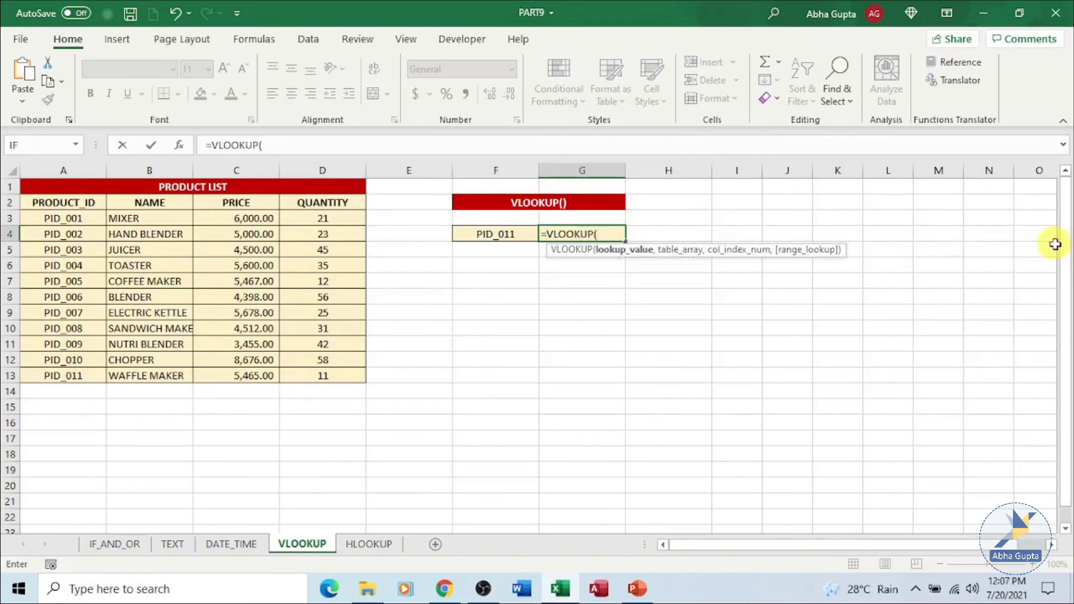
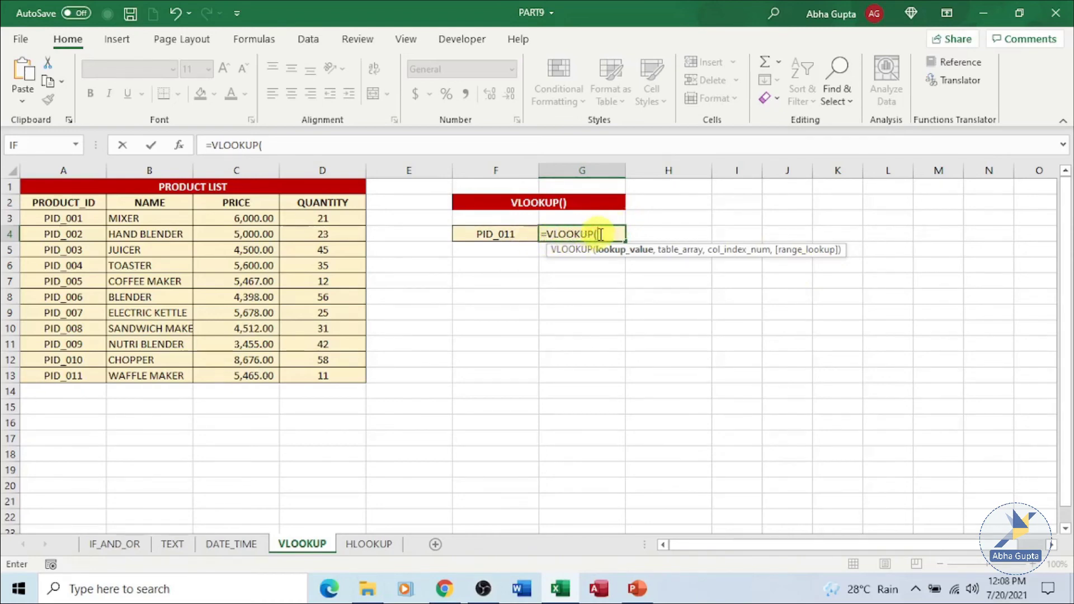
pyautogui.click(600, 234)
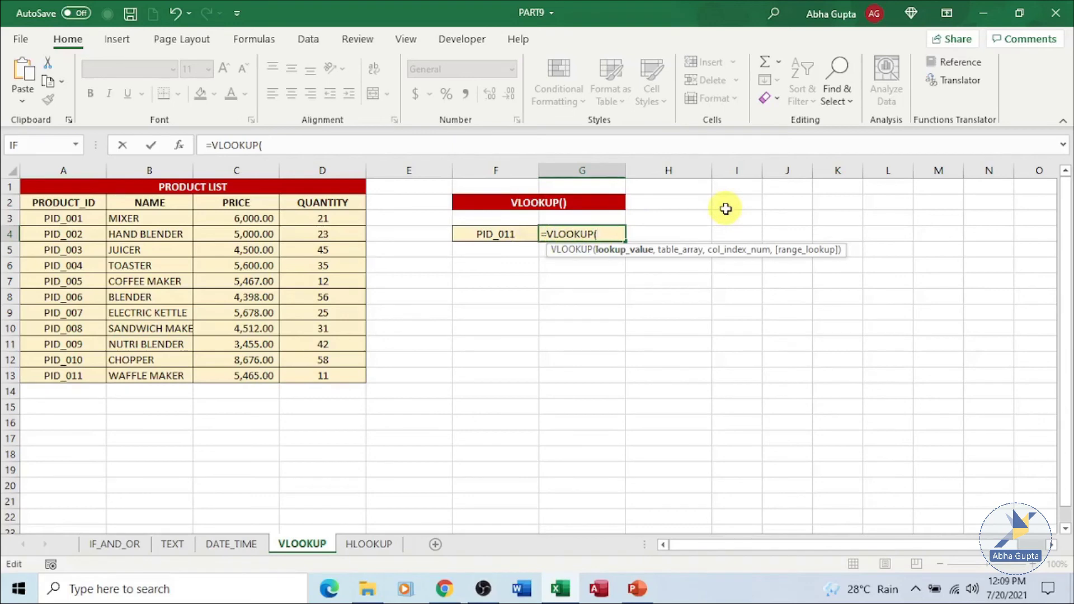
pyautogui.click(486, 234)
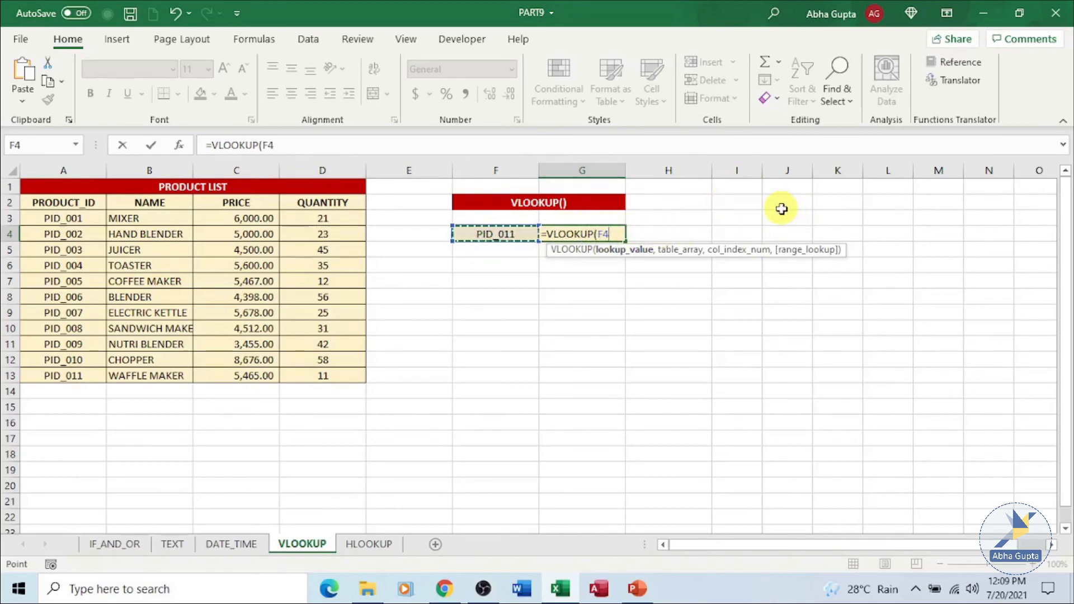
pyautogui.write(',')
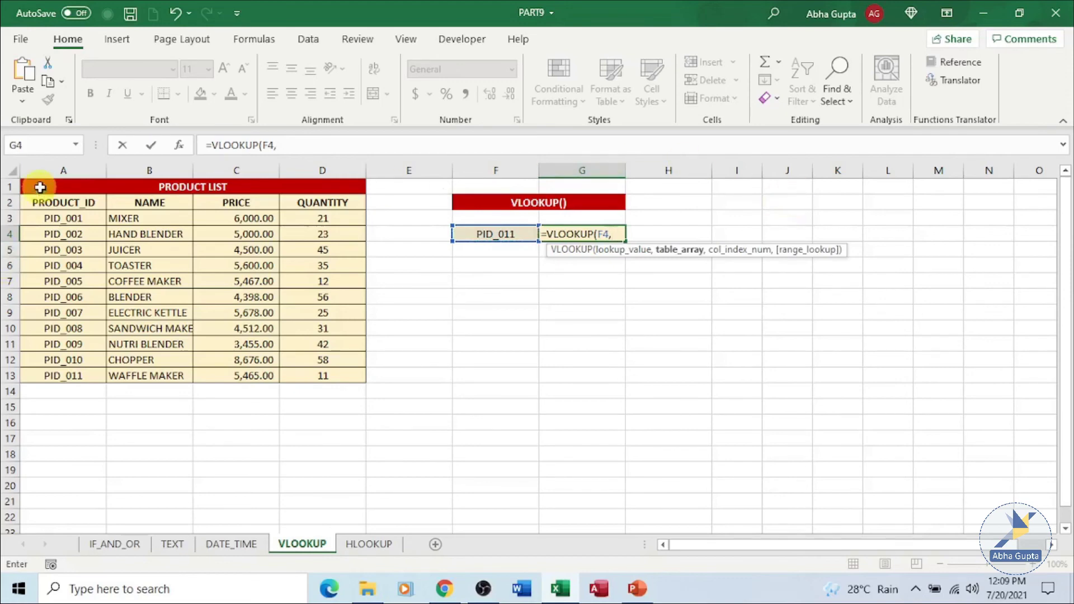
pyautogui.moveTo(25, 197); pyautogui.dragTo(323, 374)
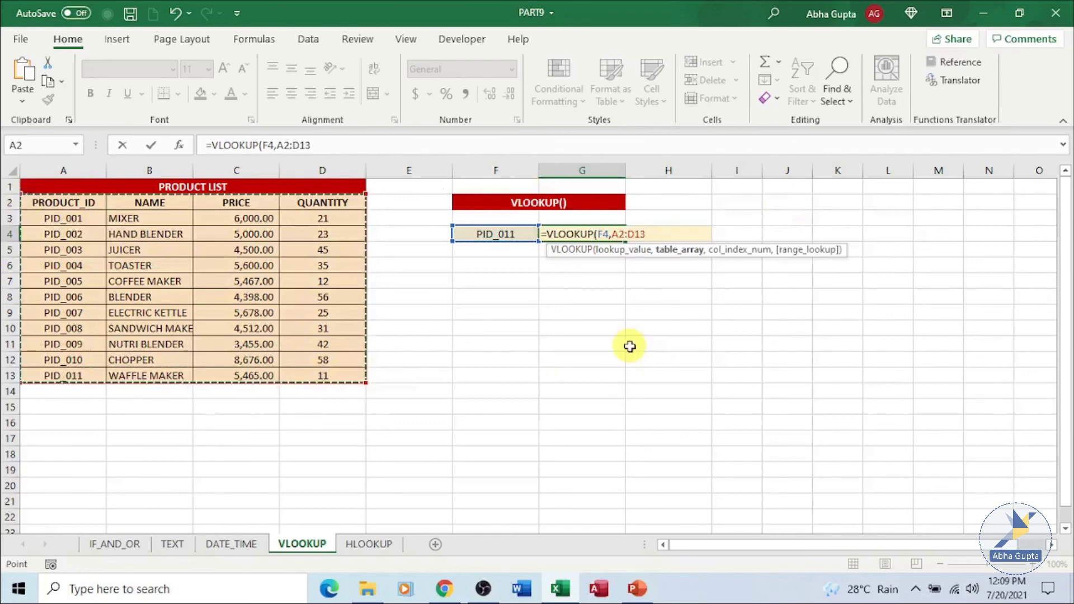
pyautogui.write(',3')
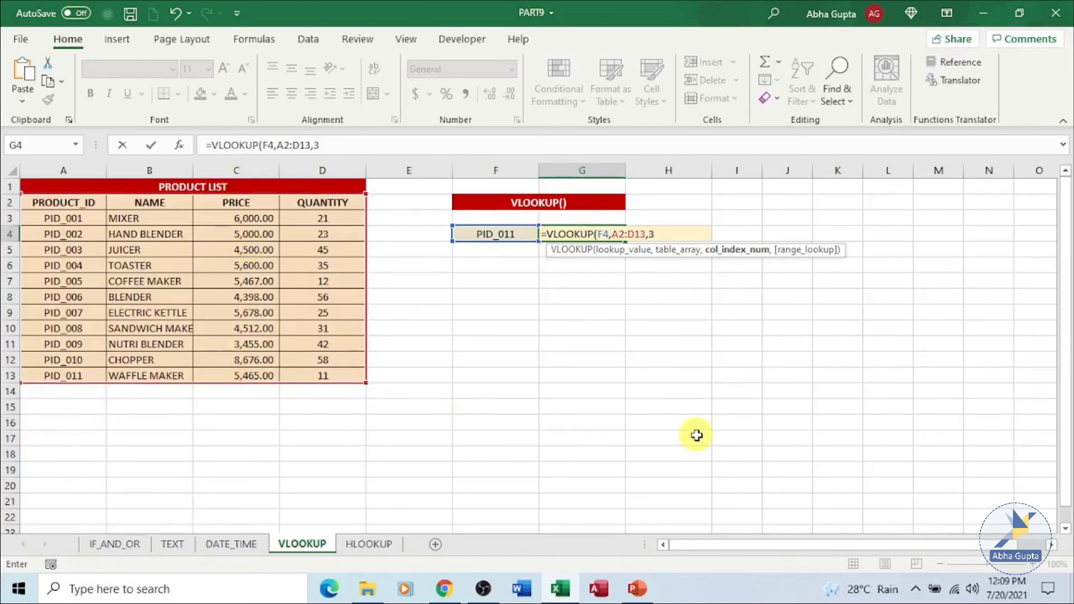
pyautogui.write(',0)')
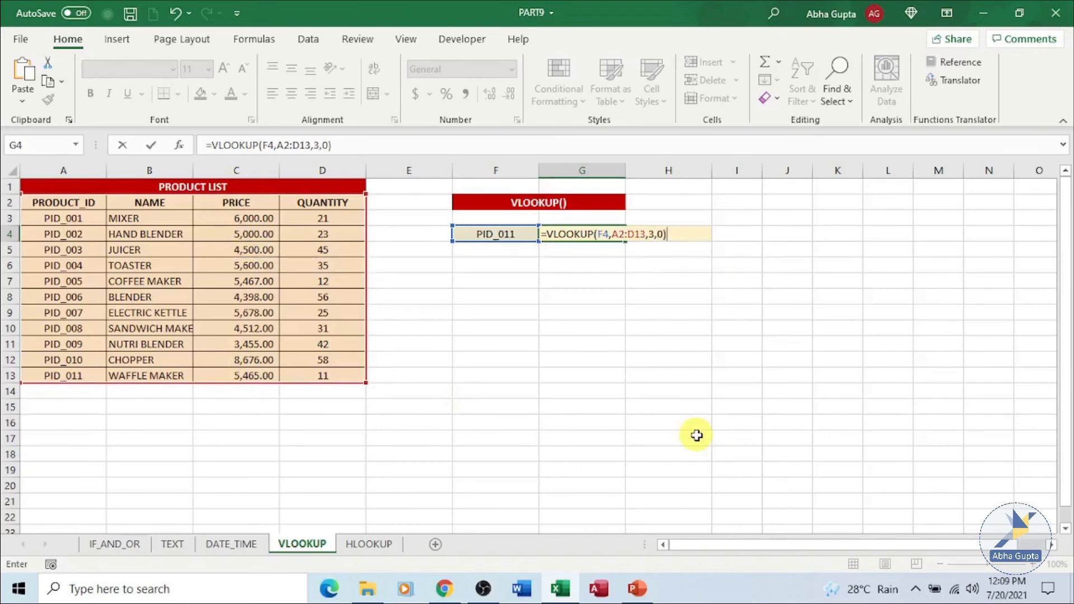
pyautogui.press('Return')
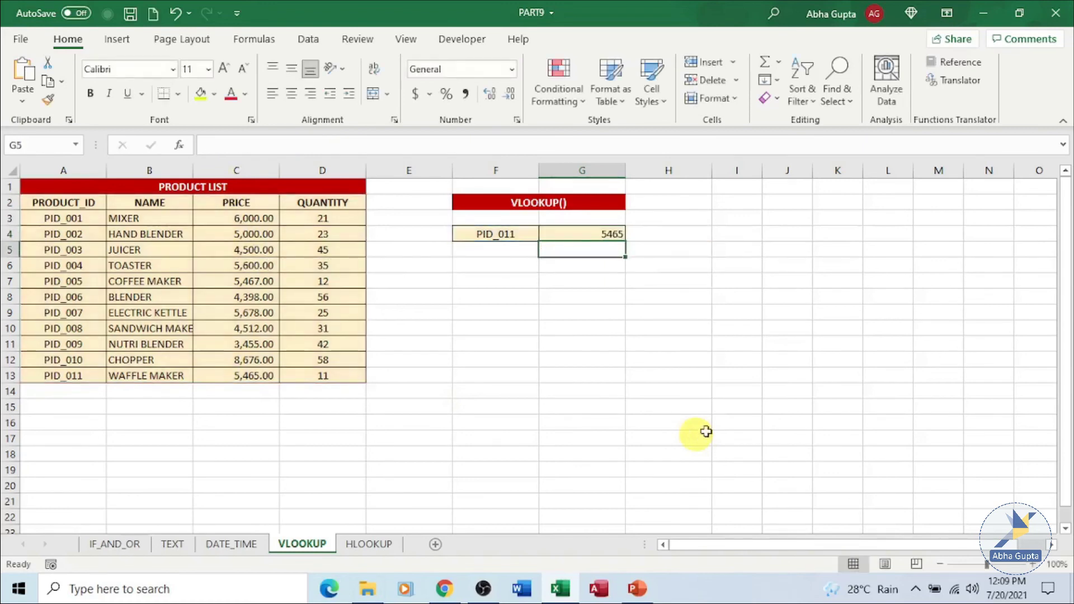
# Compare the VLOOKUP result in G4 with the WAFFLE MAKER price, and review the formula against the price and quantity columns
pyautogui.click(244, 388)
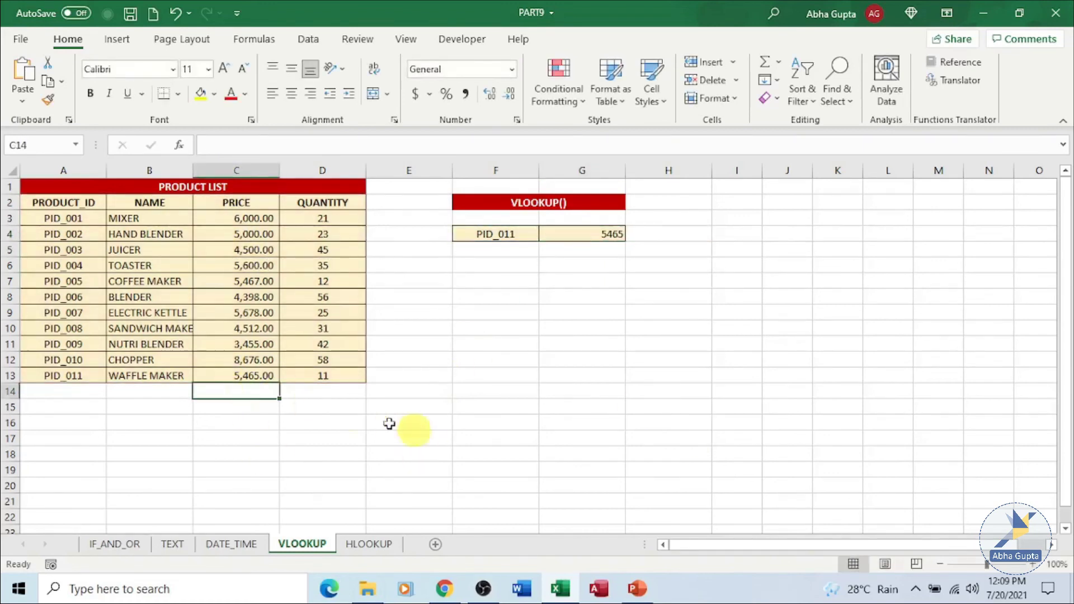
pyautogui.click(216, 372)
pyautogui.click(574, 234)
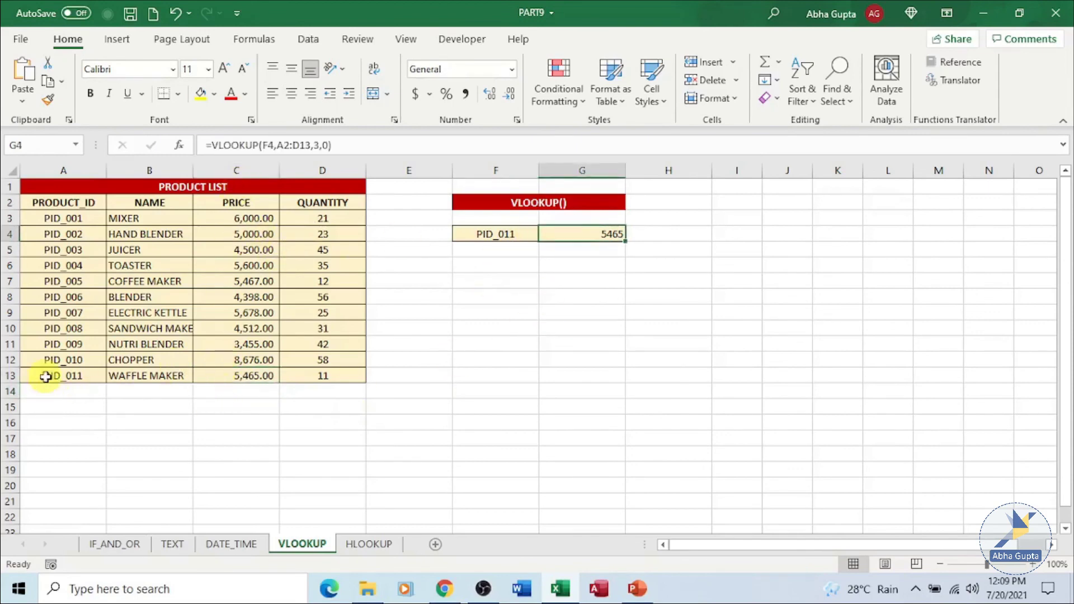
pyautogui.click(263, 281)
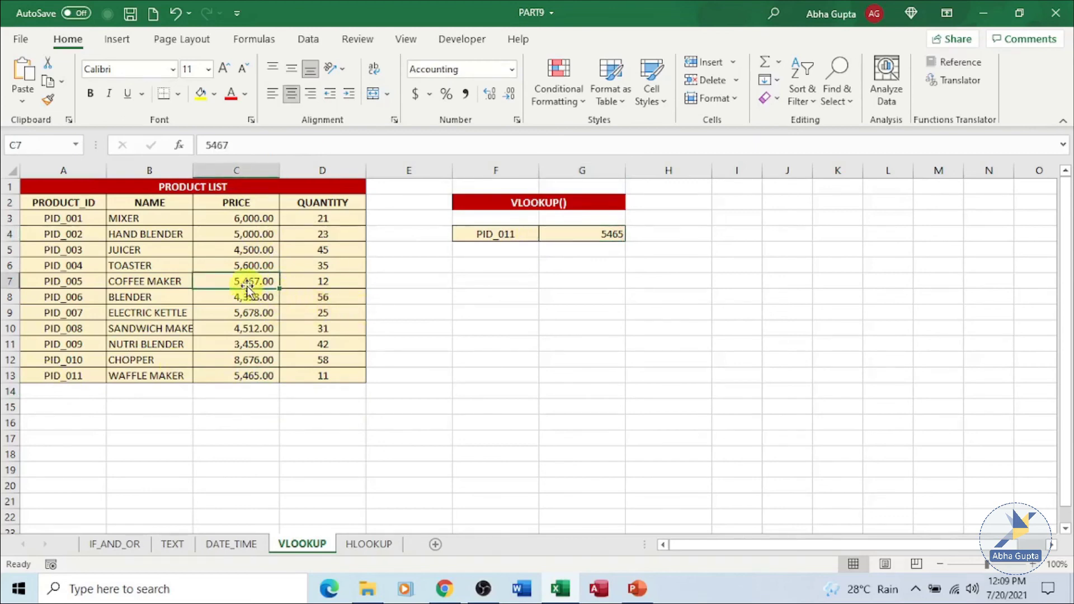
pyautogui.click(312, 282)
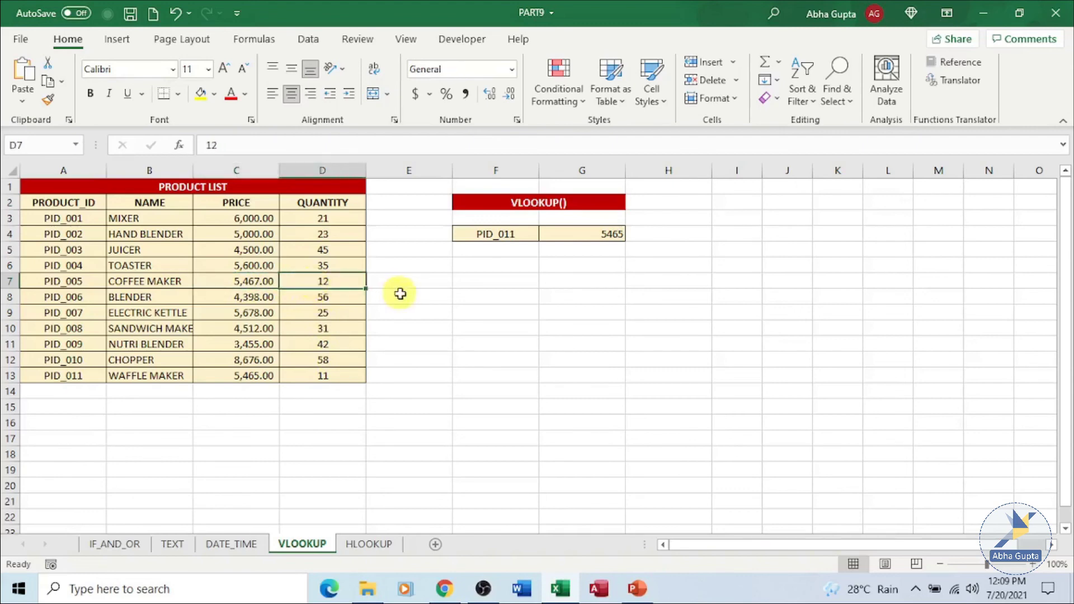
pyautogui.click(579, 233)
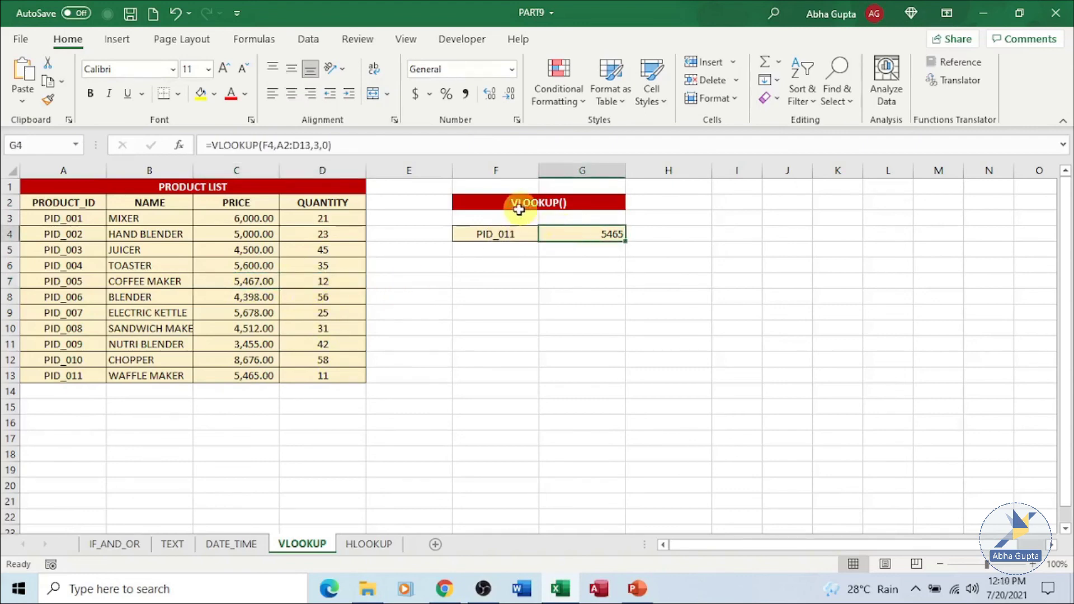
# Change the lookup ID in F4 to PID_004 and compare the result with the TOASTER price in C6
pyautogui.click(509, 231)
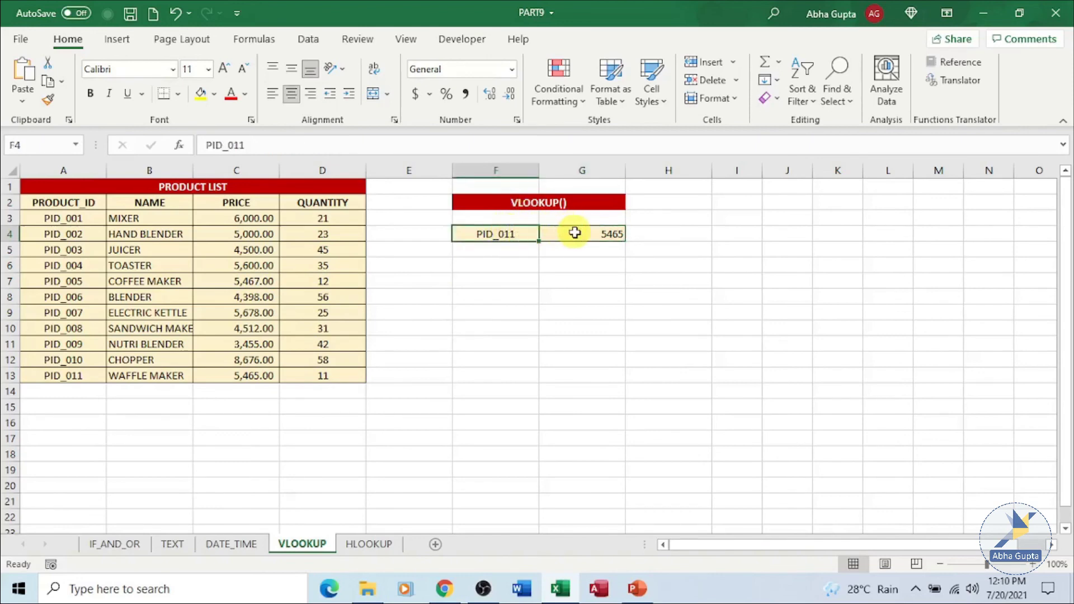
pyautogui.click(314, 146)
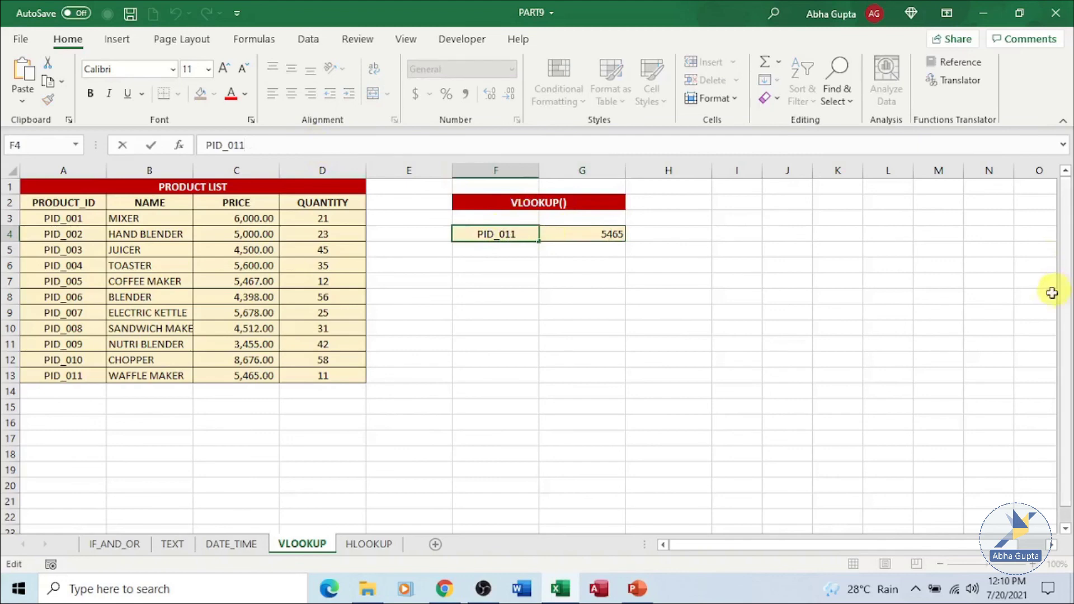
pyautogui.press('BackSpace')
pyautogui.press('BackSpace')
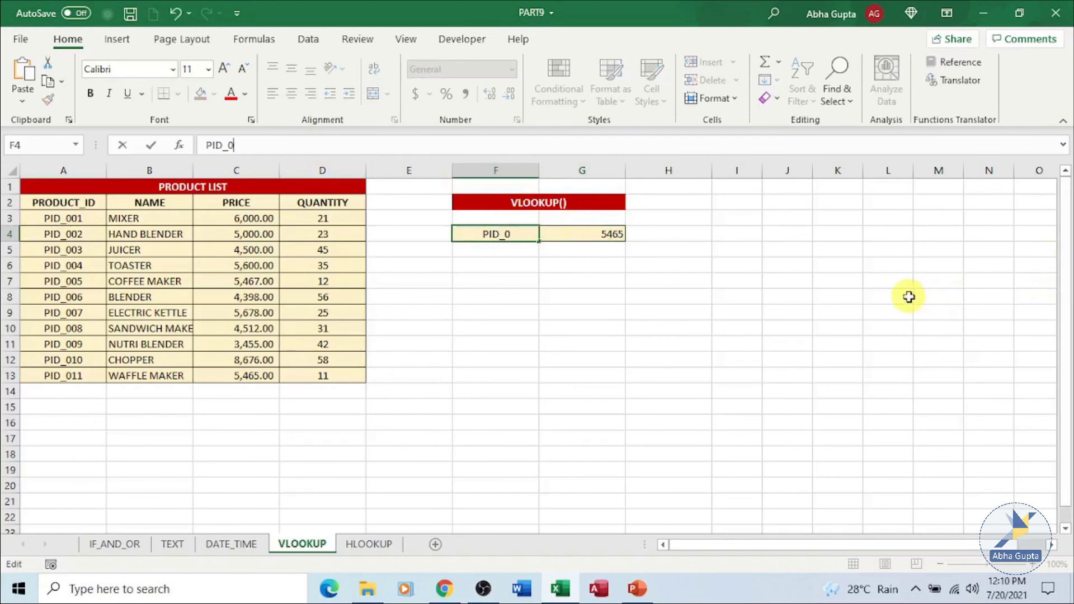
pyautogui.write('04')
pyautogui.press('Return')
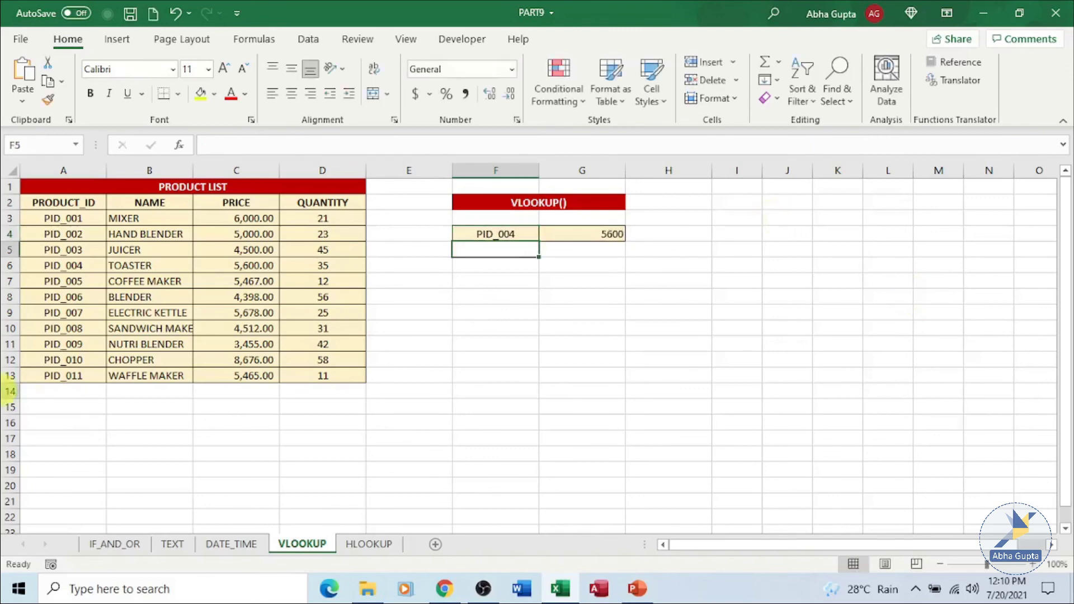
pyautogui.click(221, 262)
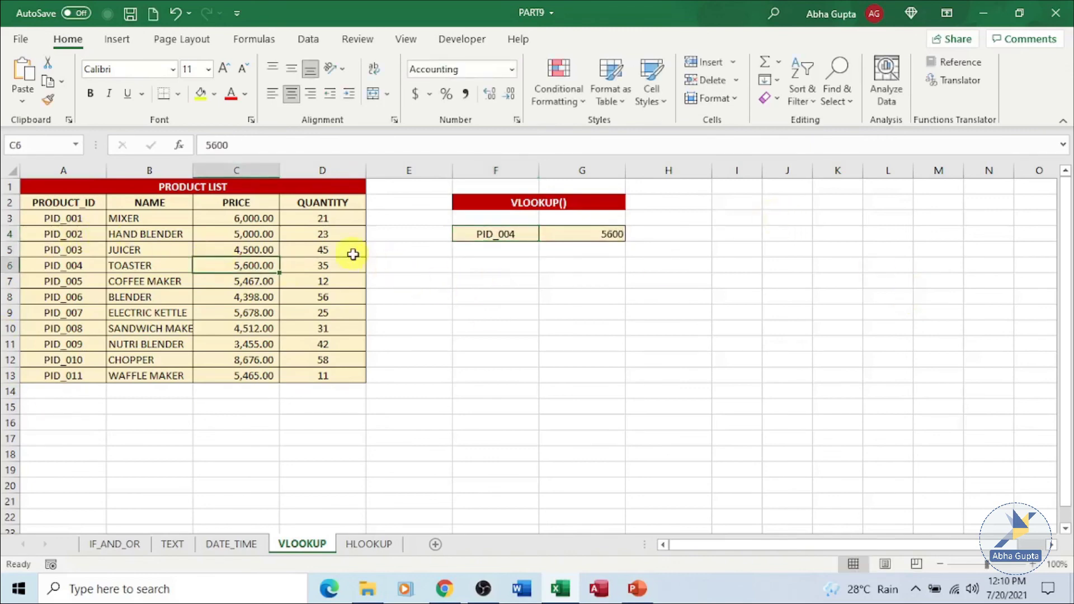
# Set the column index in the G4 VLOOKUP formula to 4 to return the quantity, and check the lookup ID in F4
pyautogui.click(584, 231)
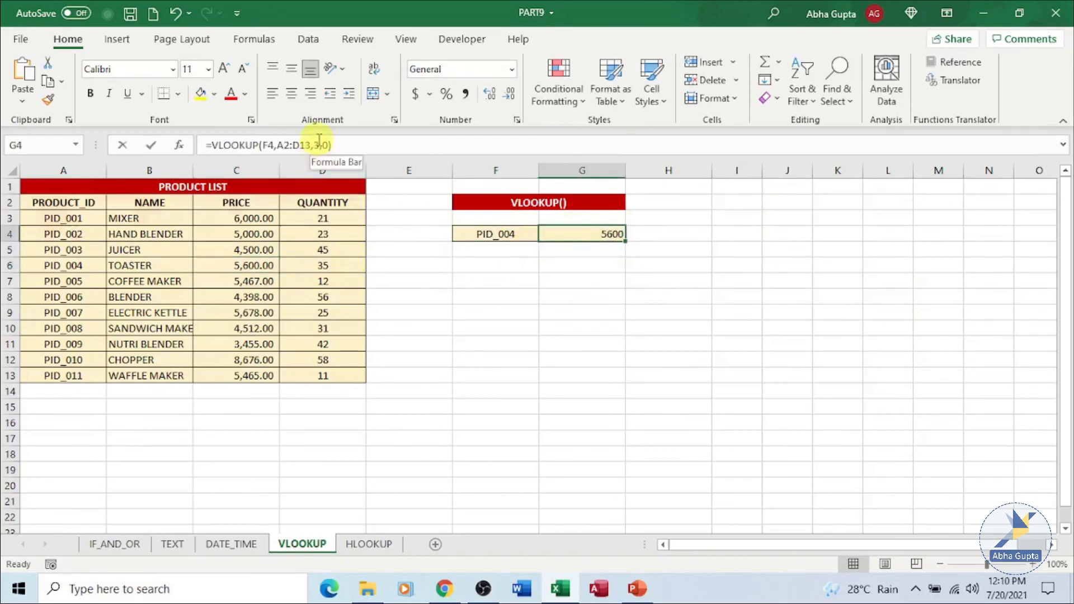
pyautogui.click(319, 140)
pyautogui.press('BackSpace')
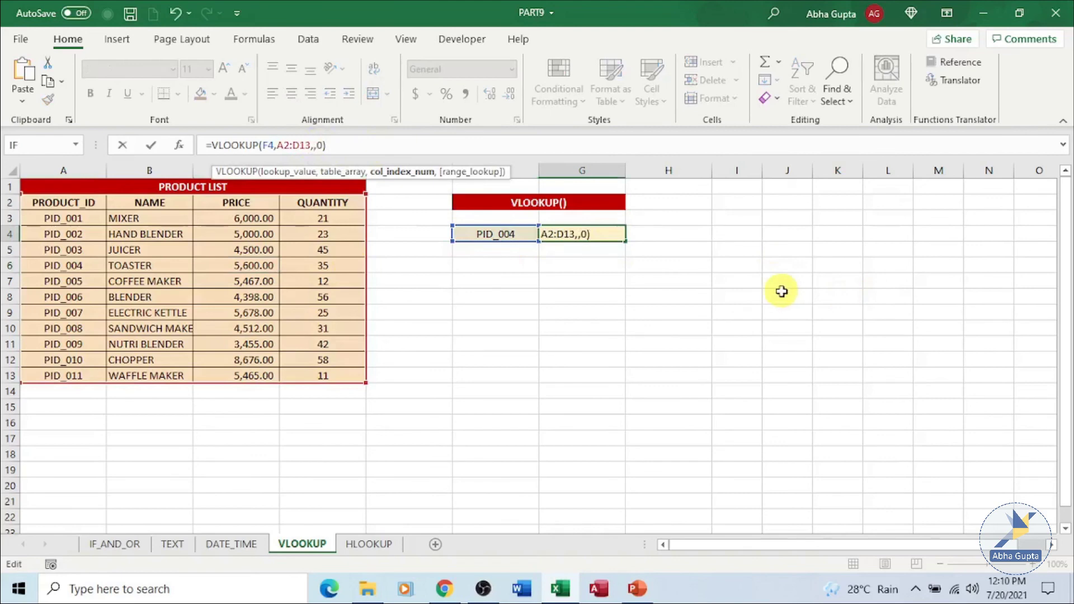
pyautogui.write('4')
pyautogui.press('Right')
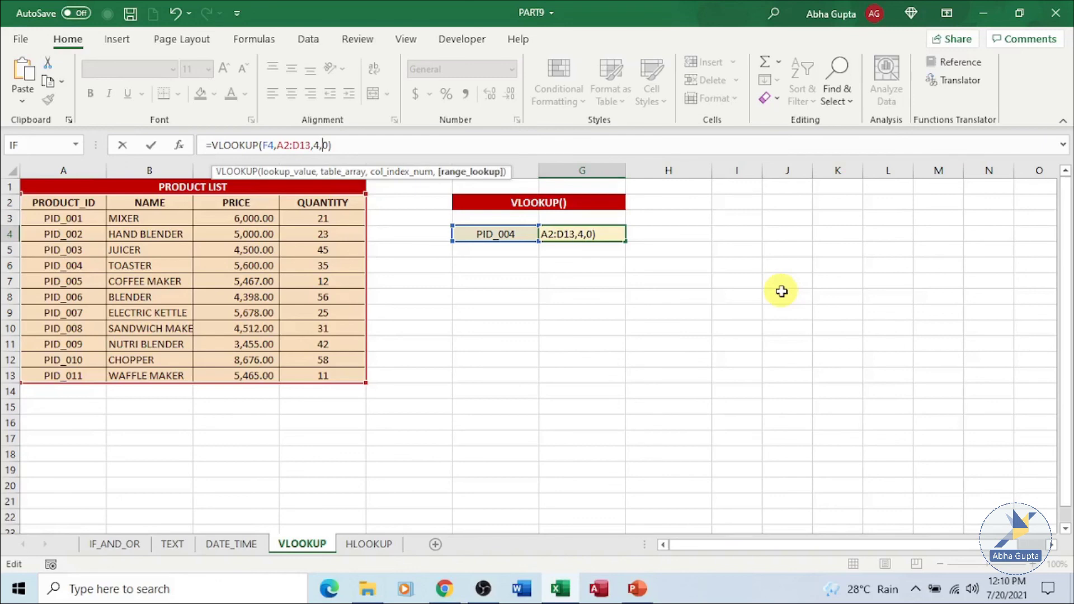
pyautogui.press('Return')
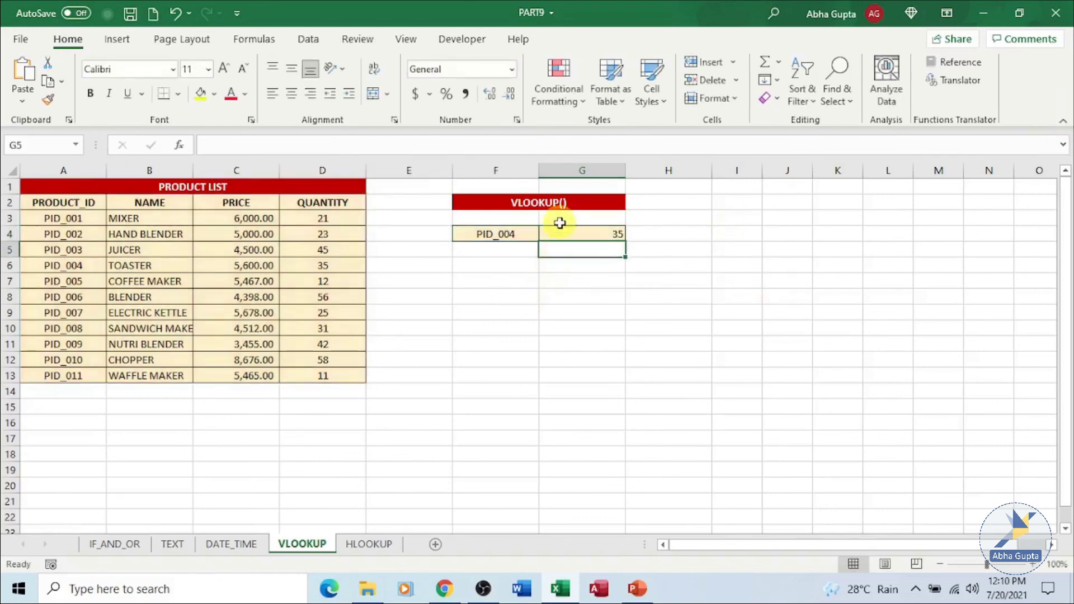
pyautogui.click(487, 234)
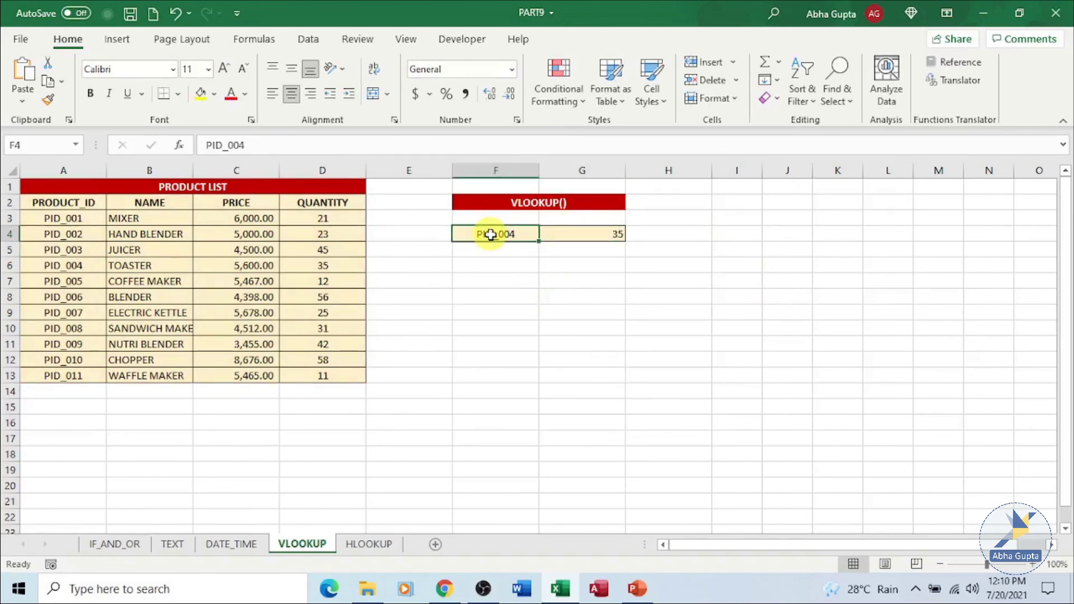
# On the HLOOKUP sheet, enter =HLOOKUP(A9,A2:E4,3,0) in B9 to look up the quantity of JUICER
pyautogui.click(616, 234)
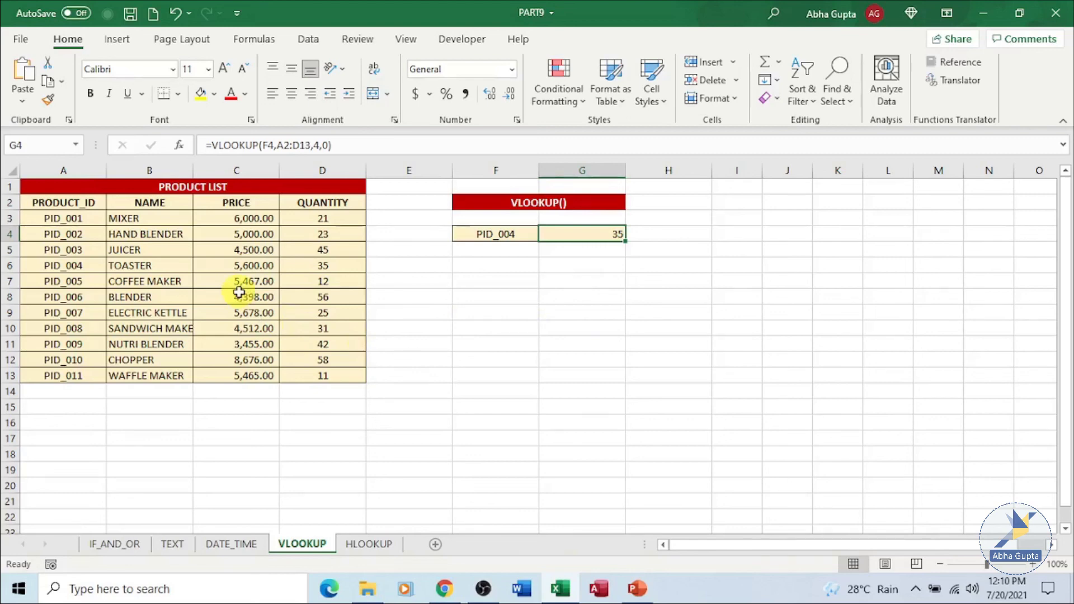
pyautogui.click(374, 549)
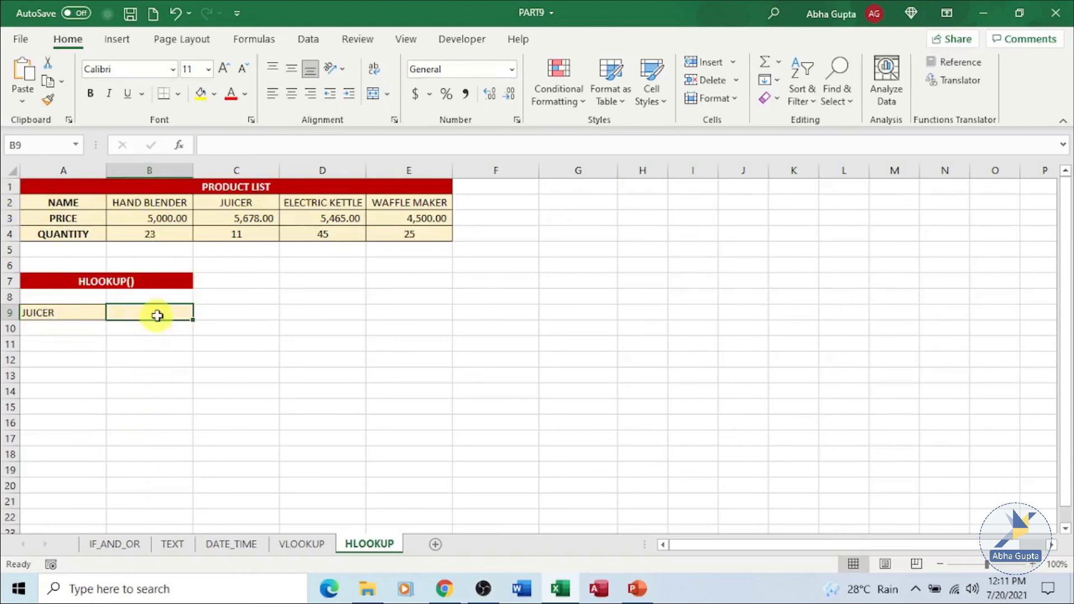
pyautogui.click(79, 312)
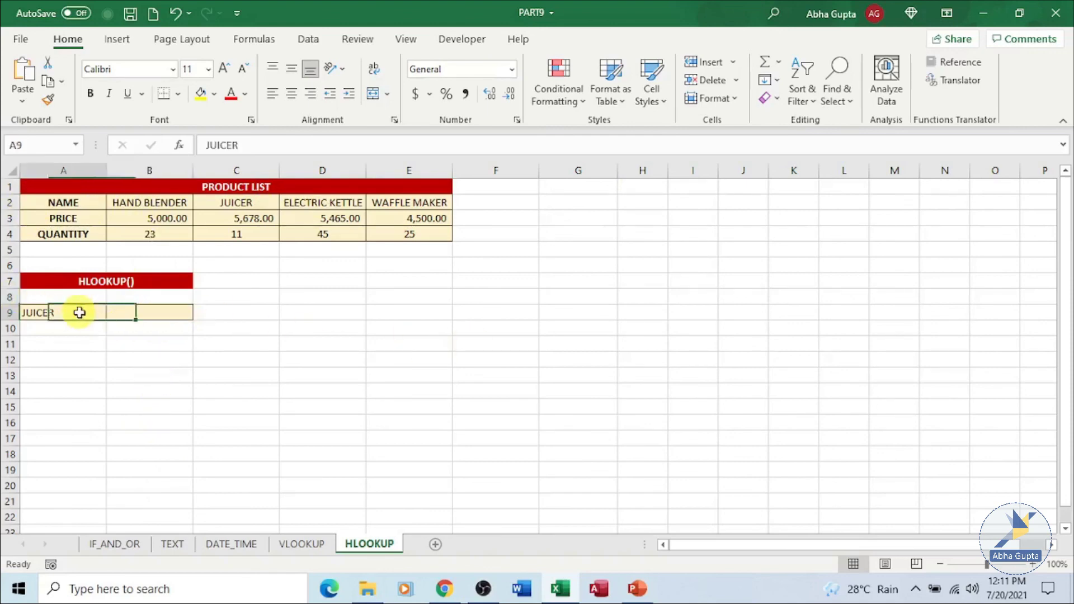
pyautogui.click(120, 313)
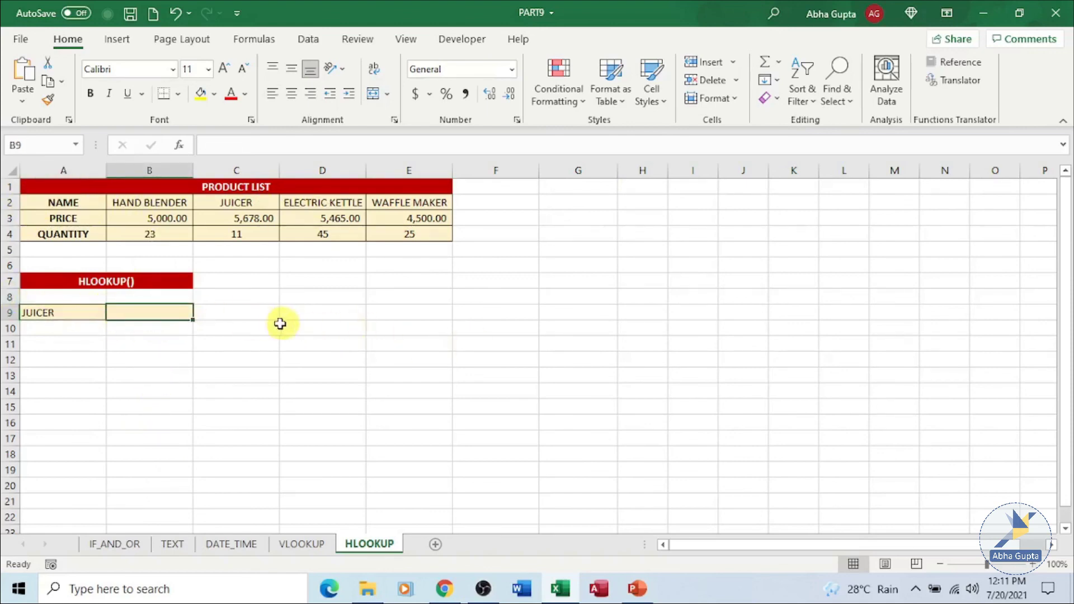
pyautogui.write('=')
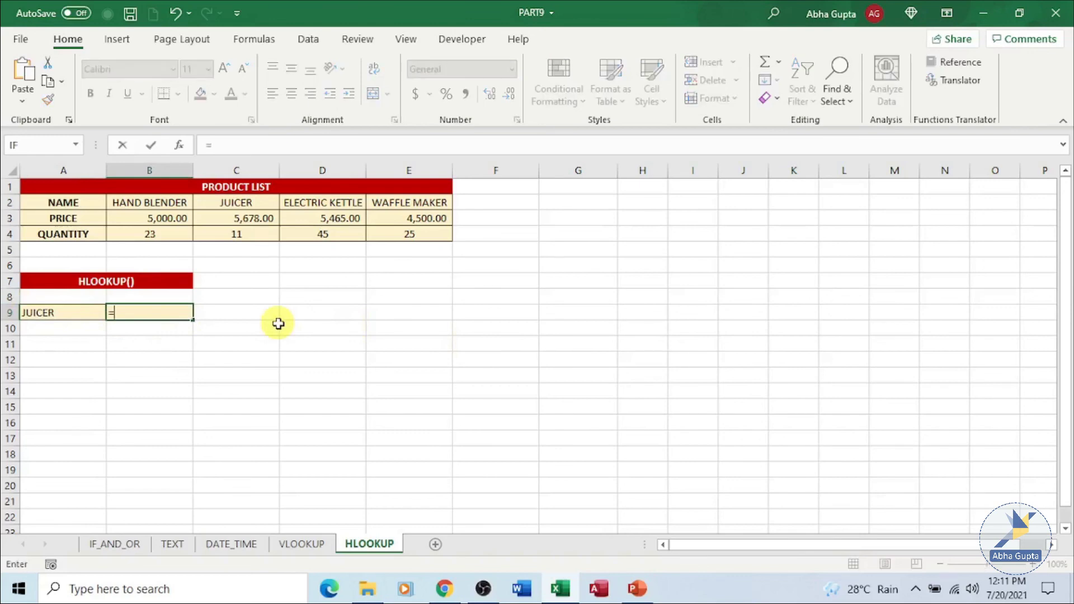
pyautogui.write('HLOOKU')
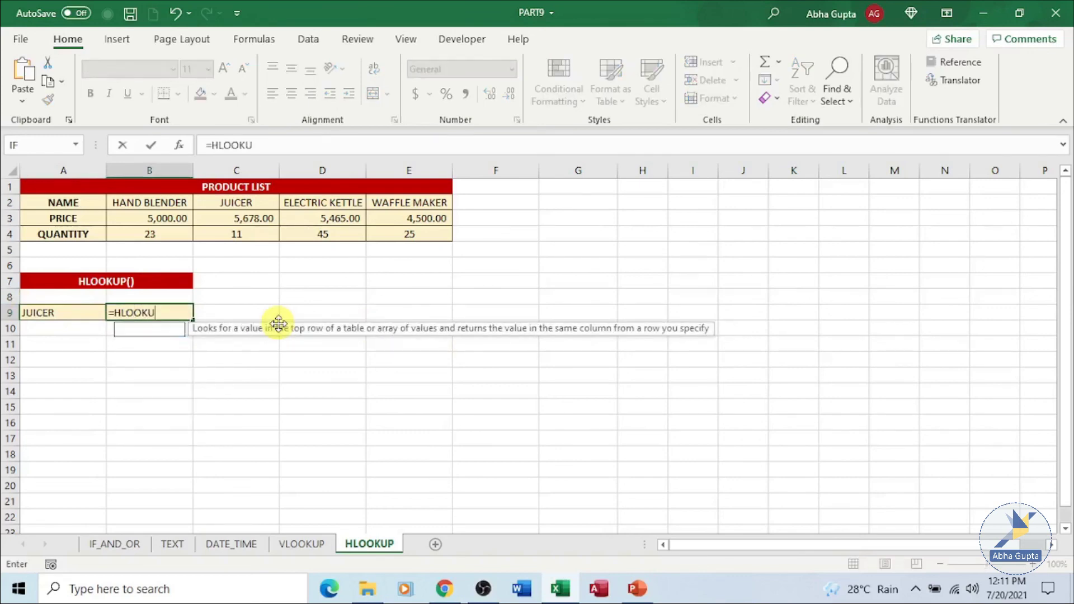
pyautogui.write('P(')
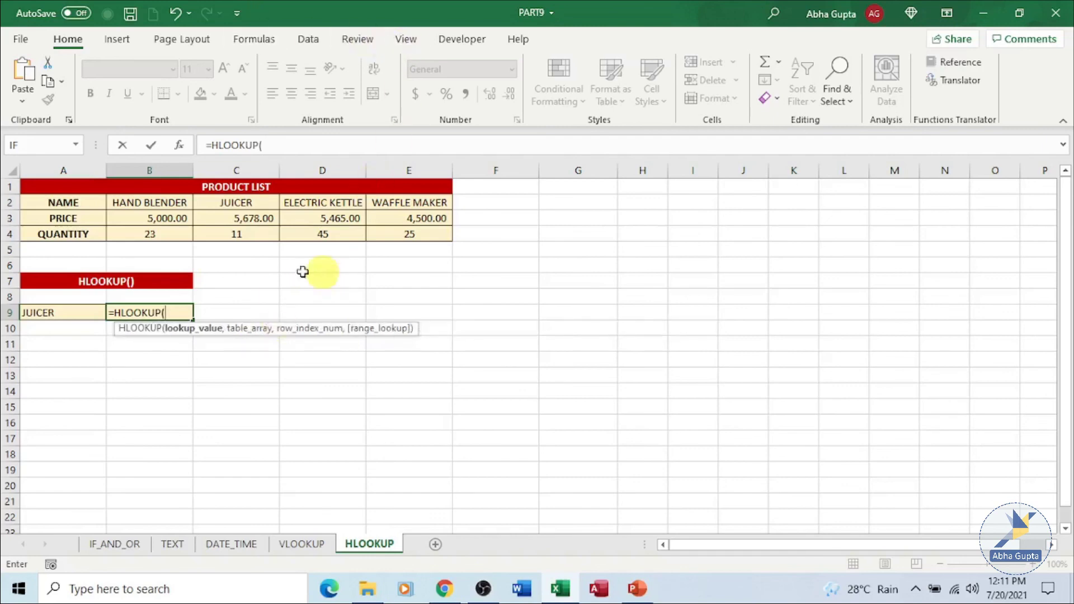
pyautogui.click(62, 308)
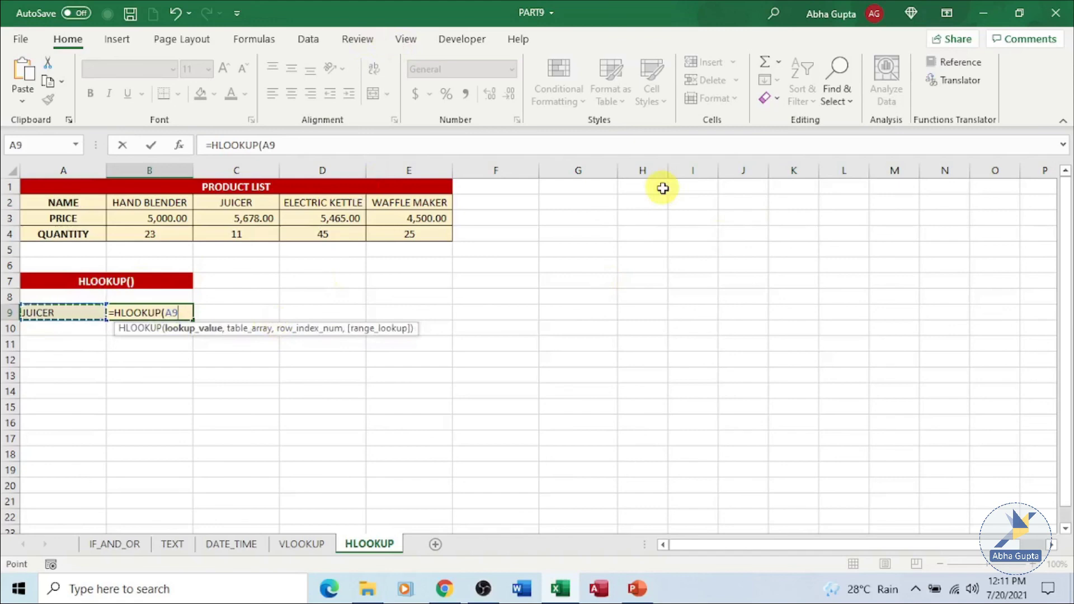
pyautogui.write(',')
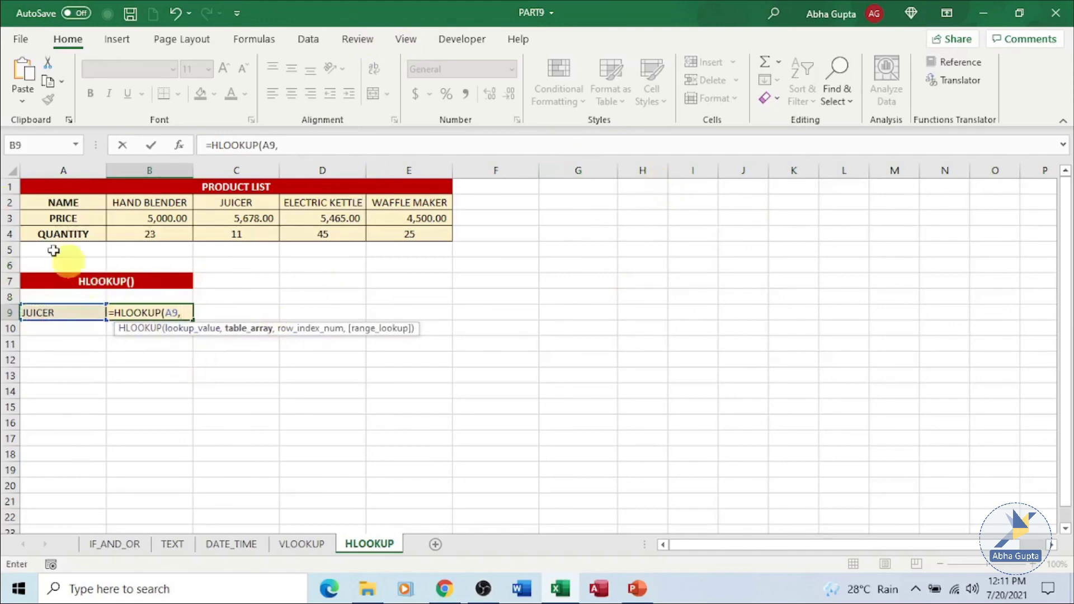
pyautogui.moveTo(27, 201); pyautogui.dragTo(419, 249)
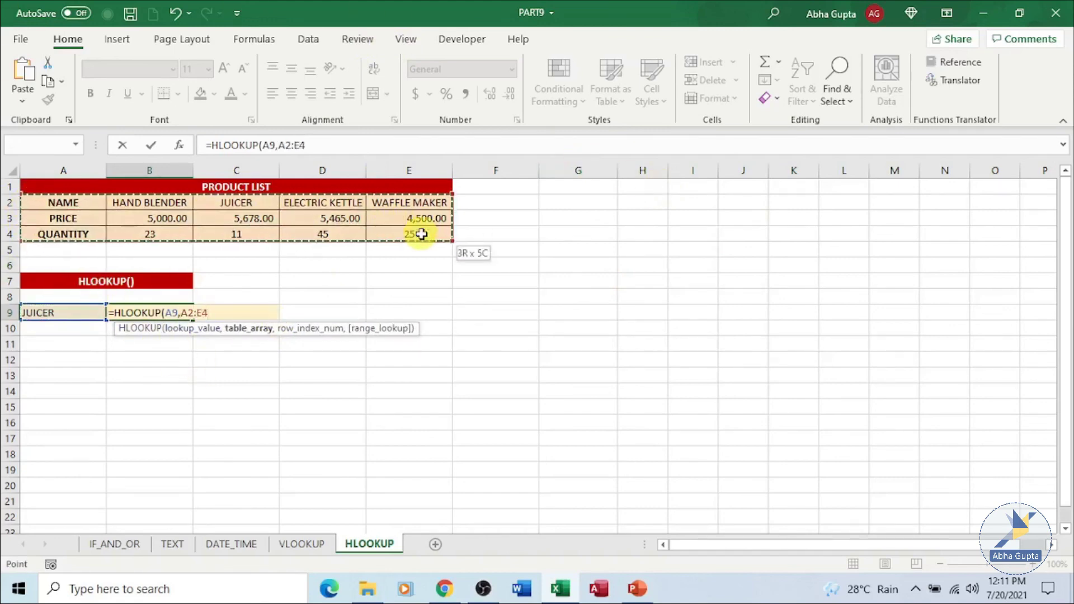
pyautogui.write(',3')
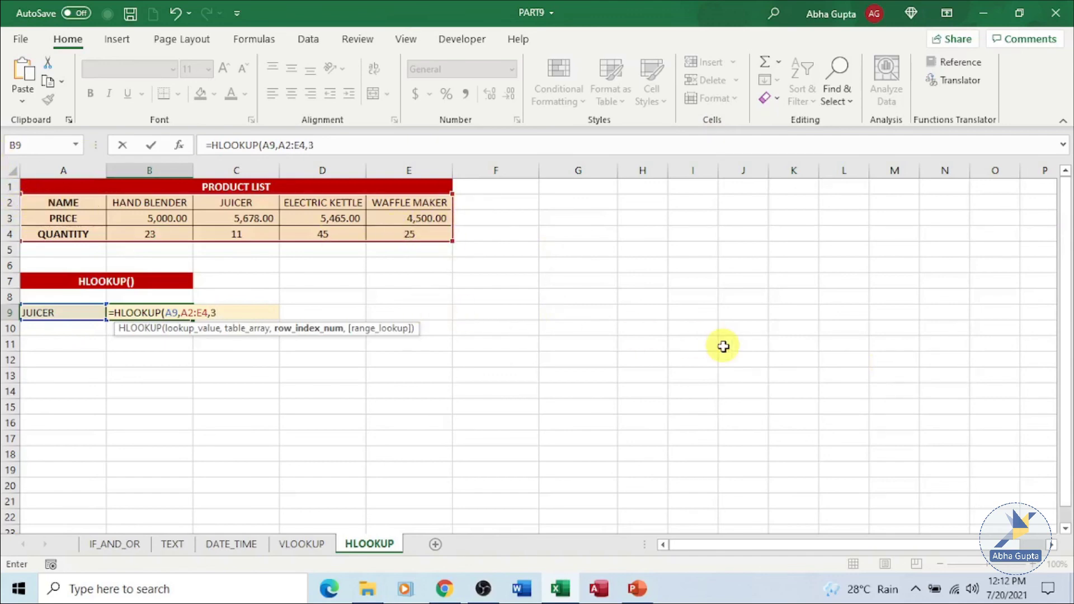
pyautogui.write(',0)')
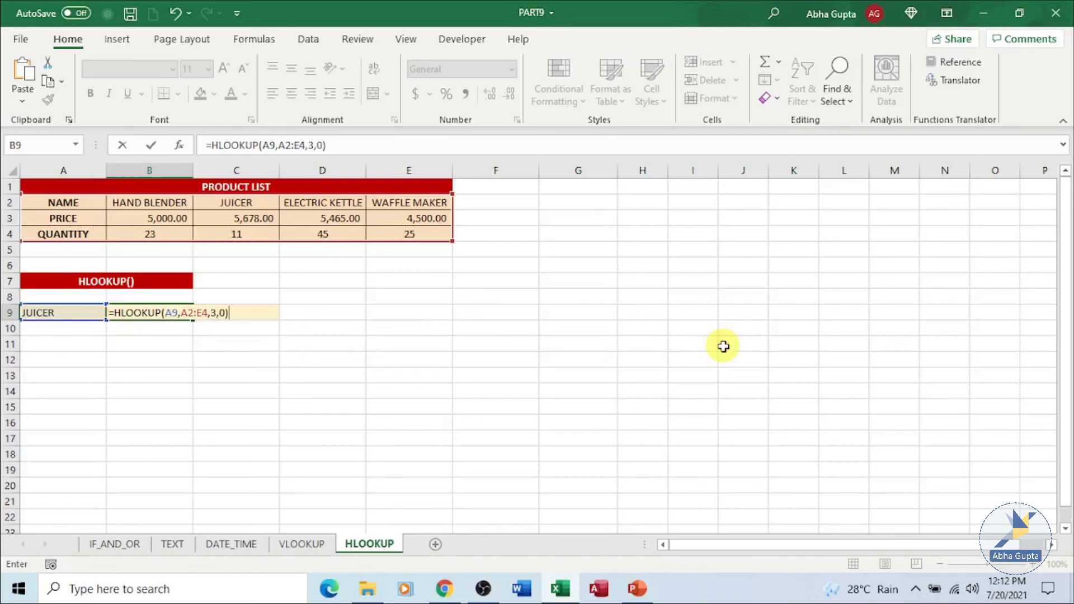
pyautogui.press('Return')
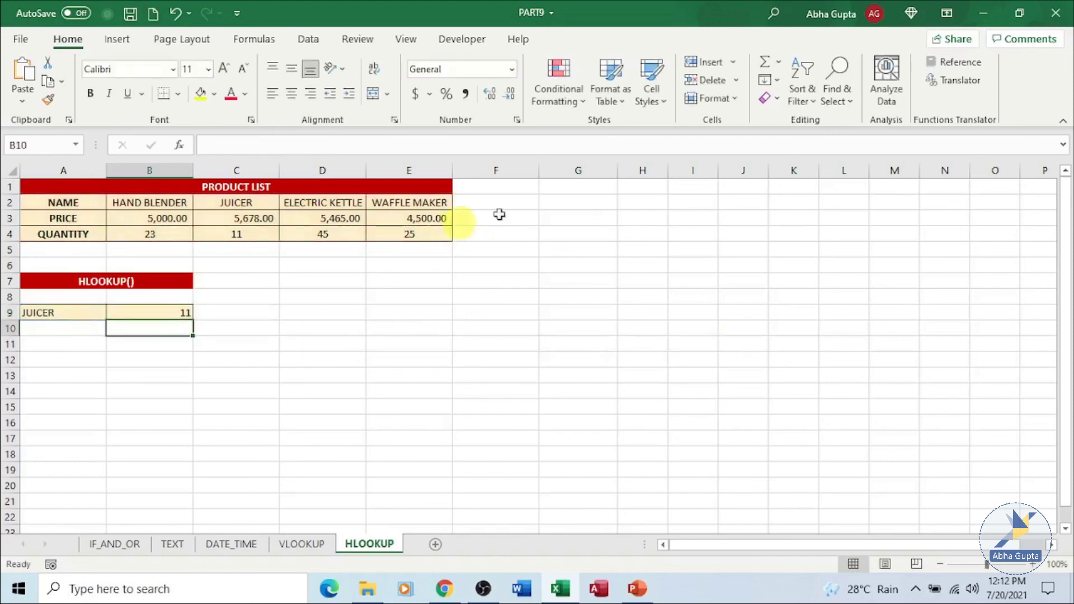
# Compare the HLOOKUP result in B9 with the JUICER quantity in C4, and check the lookup name in A9
pyautogui.click(254, 235)
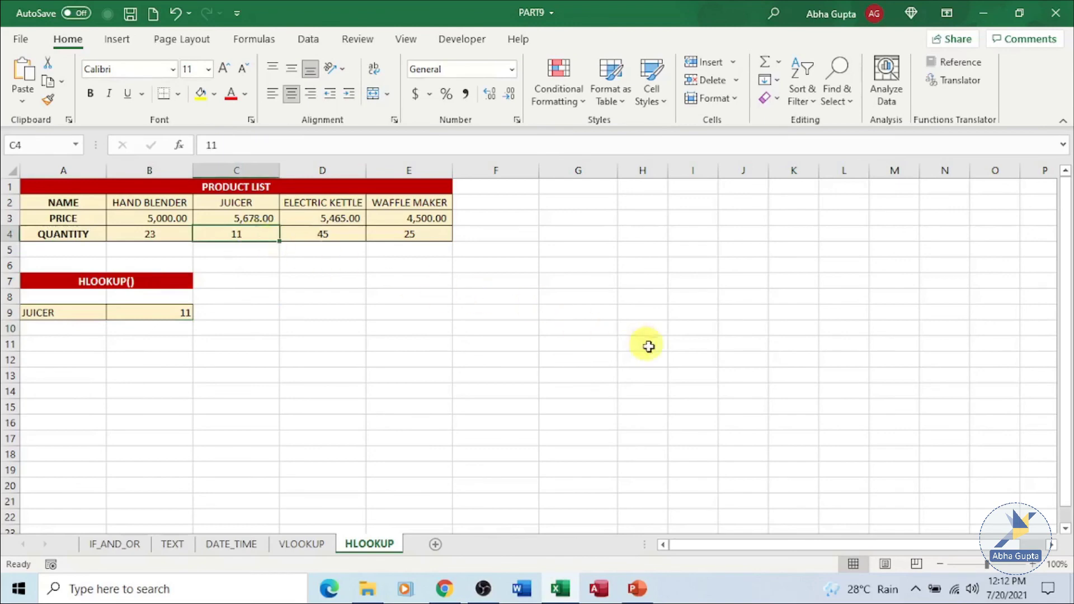
pyautogui.click(173, 311)
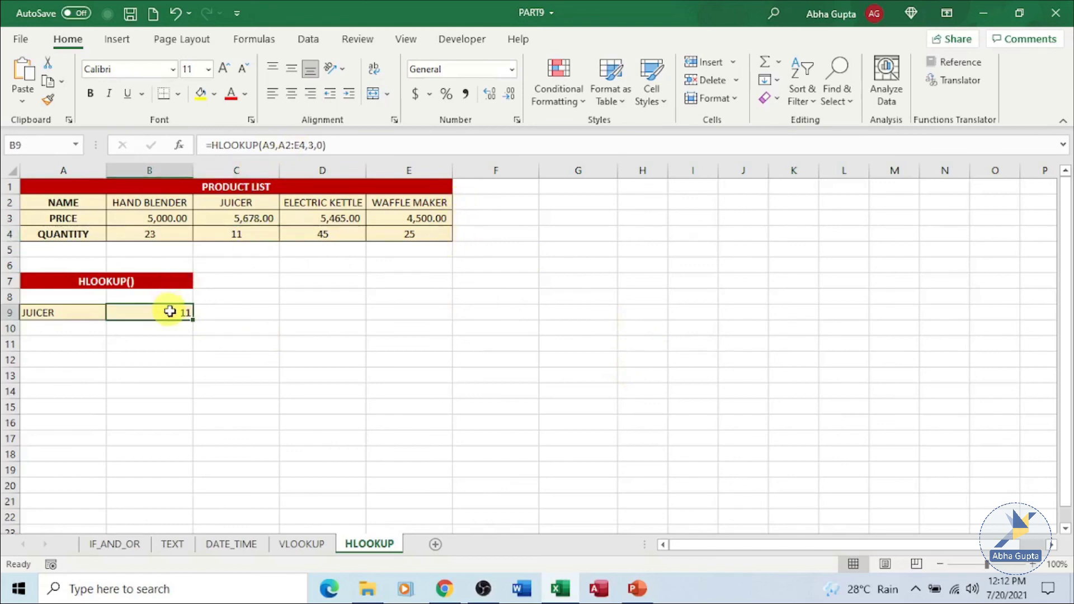
pyautogui.click(39, 312)
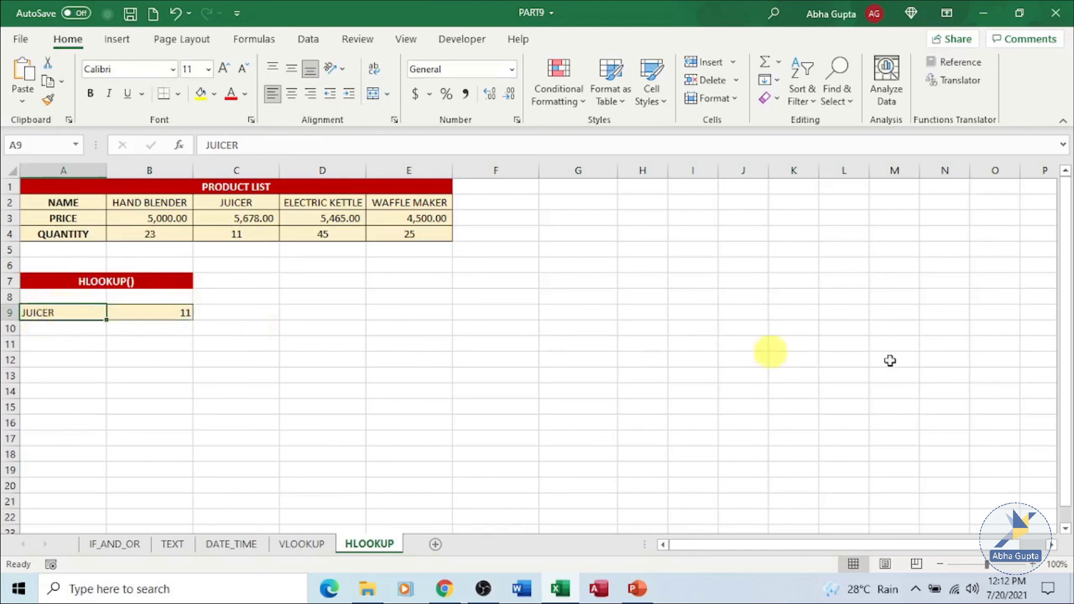
# Copy the product name WAFFLE MAKER from E2 into A9 as the new HLOOKUP lookup value
pyautogui.click(417, 205)
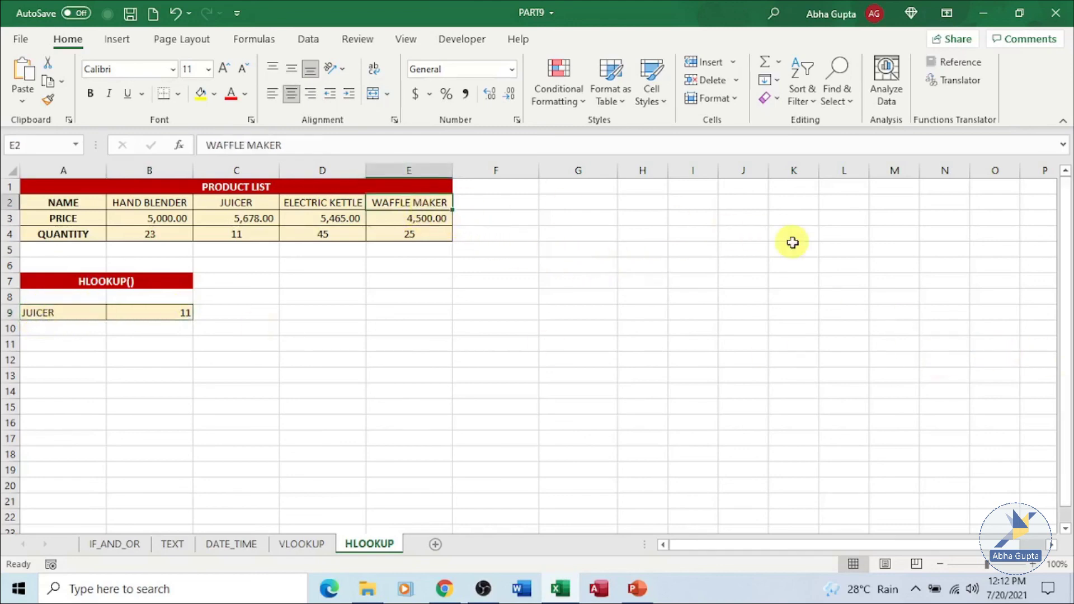
pyautogui.hotkey('ctrl', 'c')
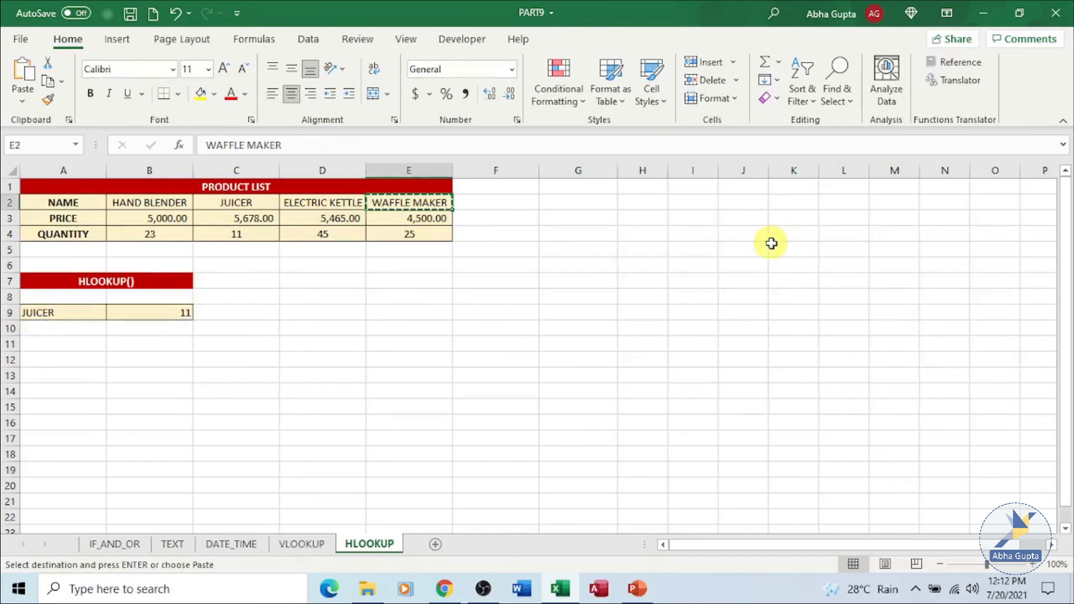
pyautogui.click(84, 314)
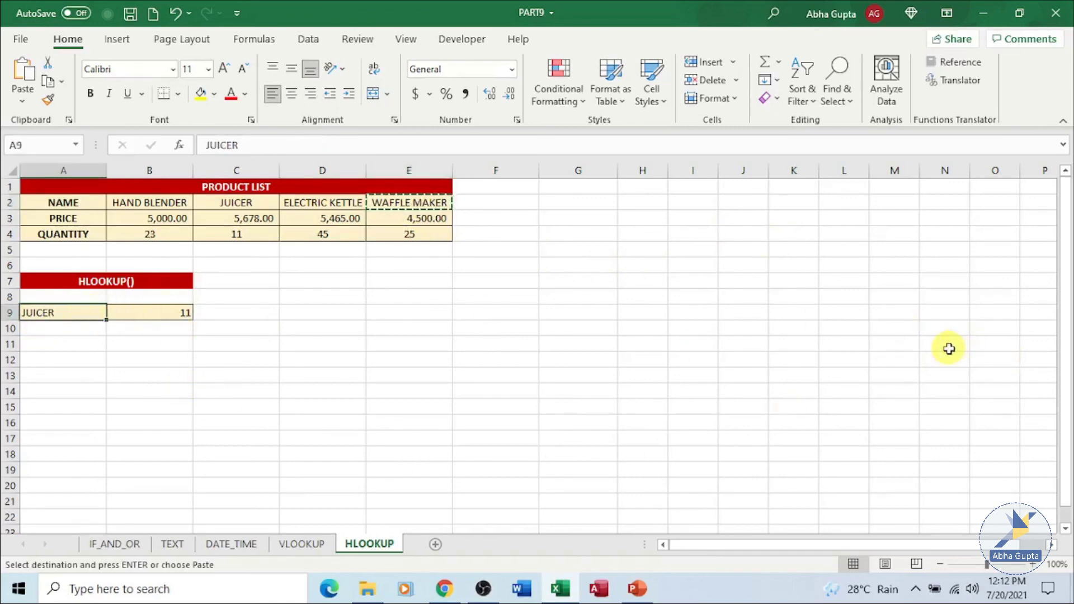
pyautogui.hotkey('ctrl', 'v')
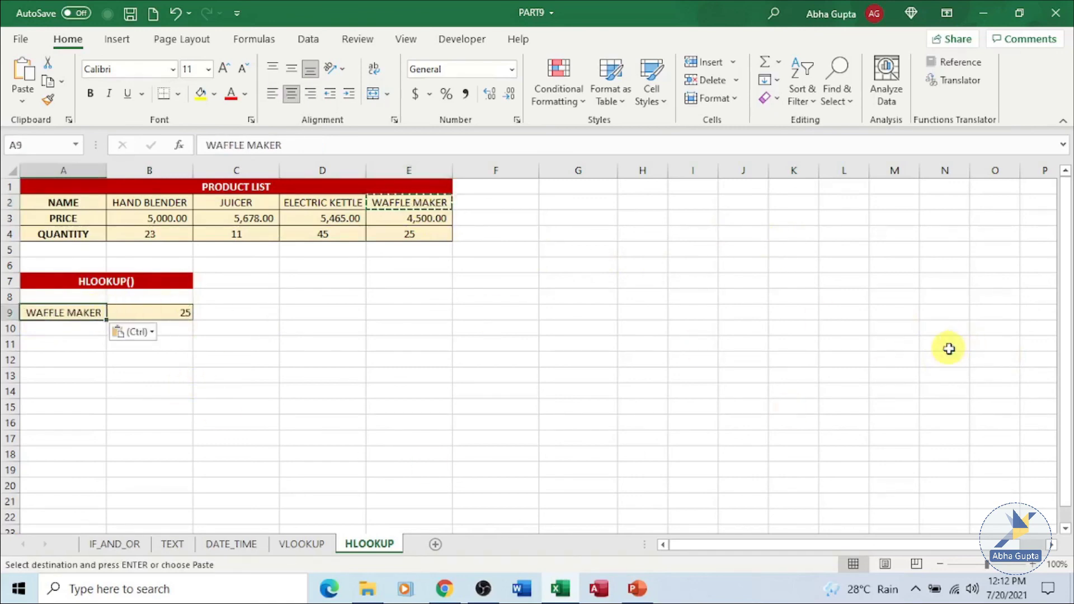
pyautogui.click(402, 355)
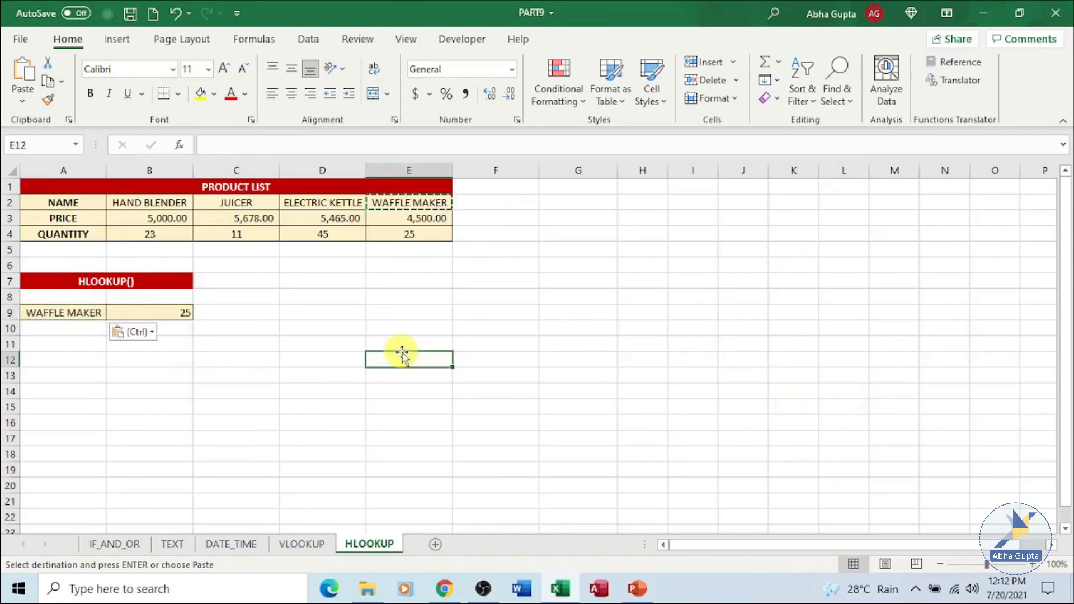
pyautogui.press('Escape')
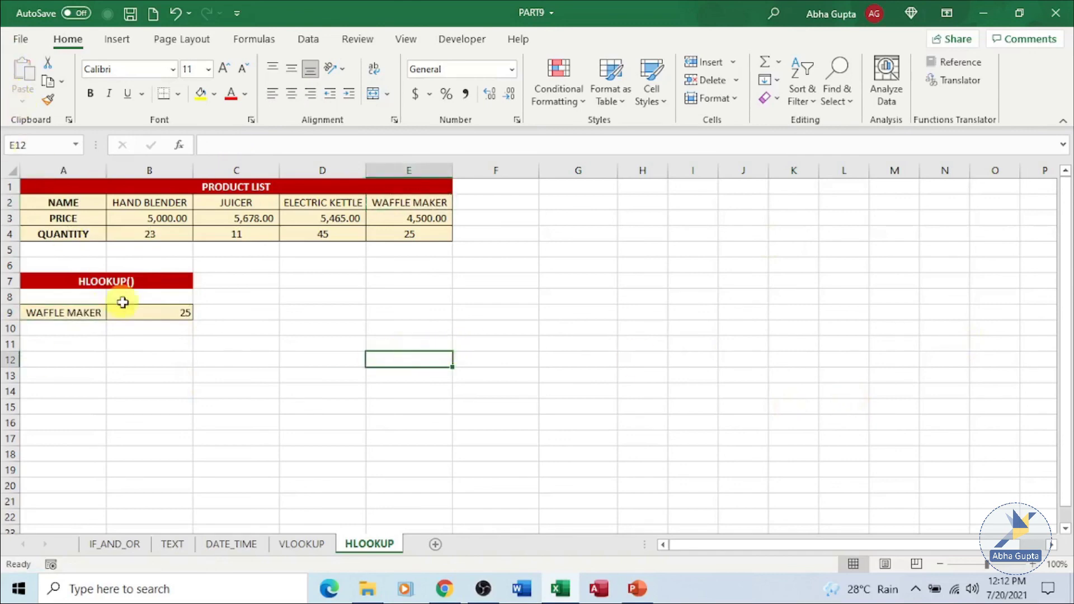
# Review the HLOOKUP formula in B9 and display the function library with its formula categories
pyautogui.moveTo(137, 324); pyautogui.dragTo(140, 315)
pyautogui.click(140, 315)
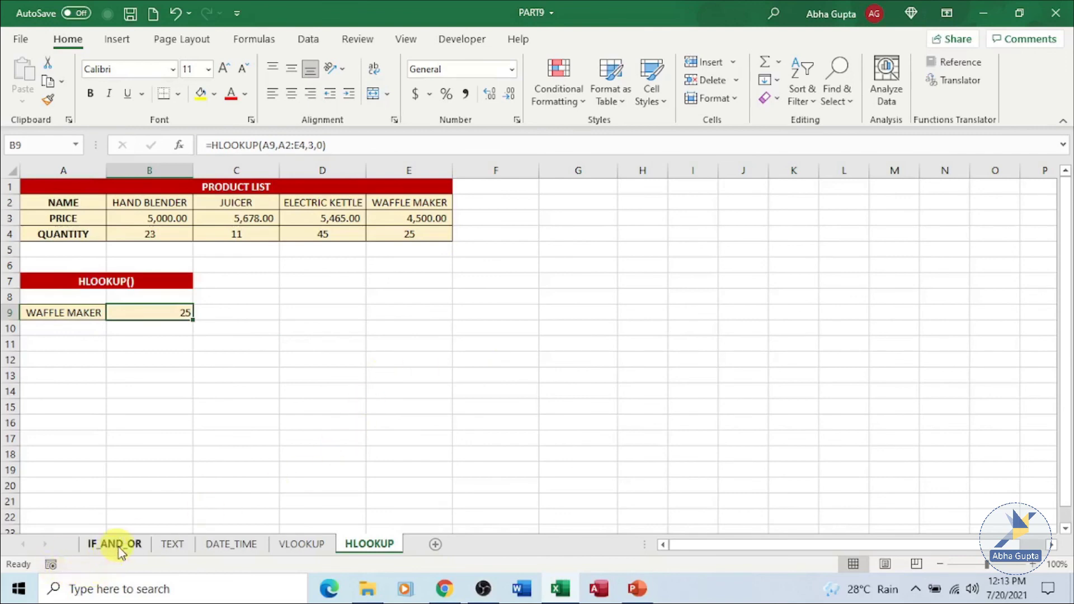
pyautogui.click(253, 39)
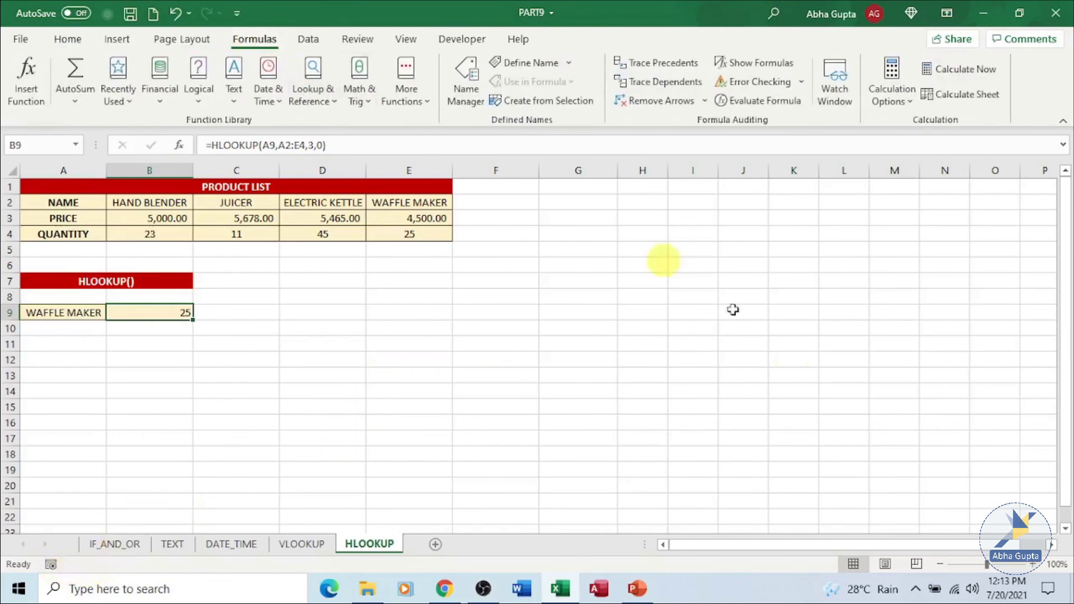